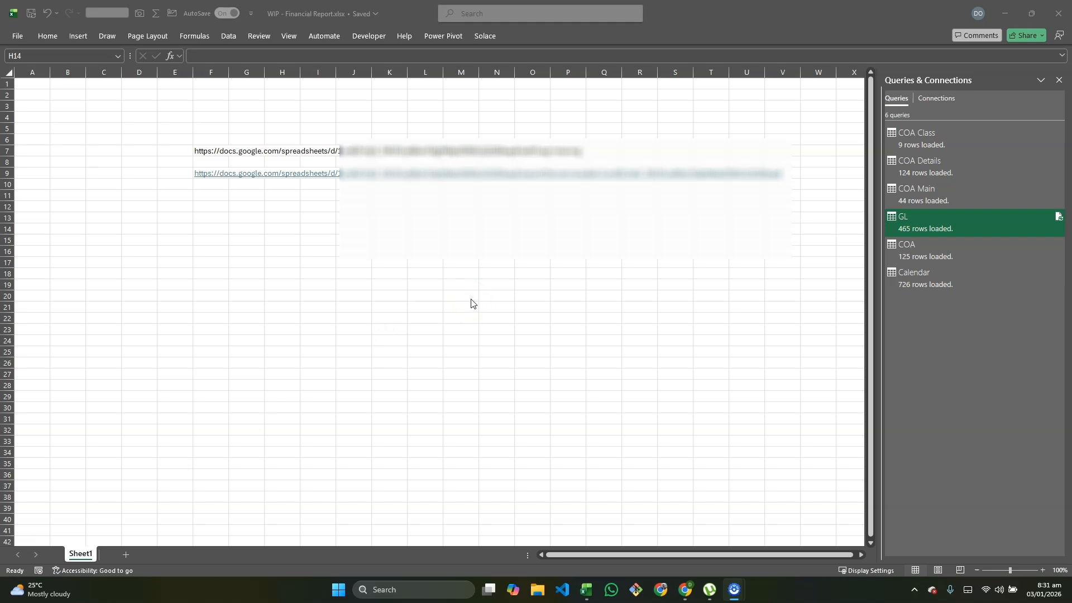
Step: Open the workbook's data model in the Power Pivot window
left_click(470, 303)
left_click(431, 34)
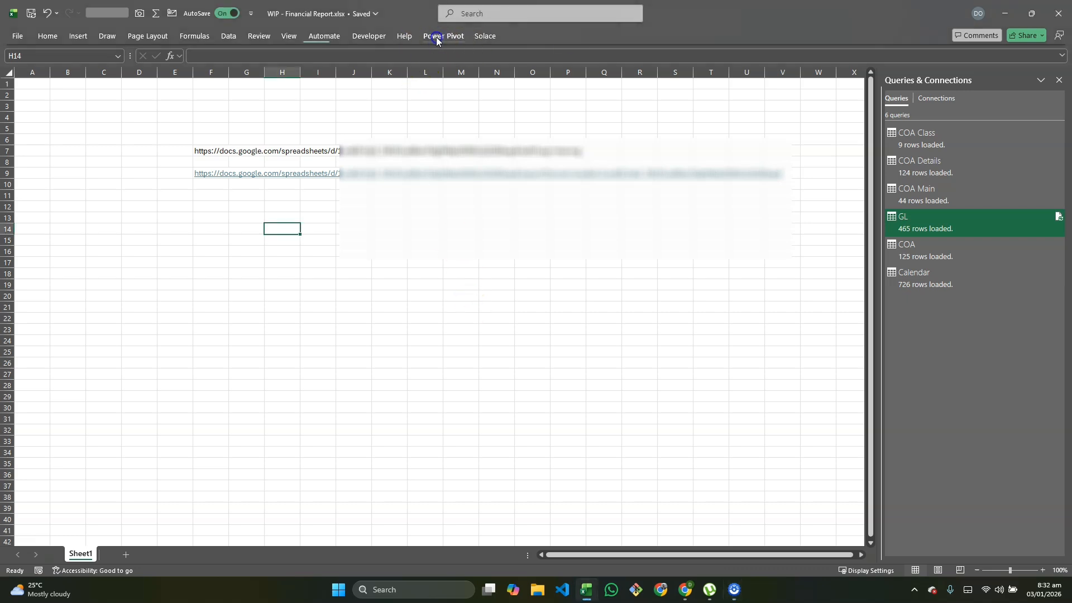
left_click(437, 36)
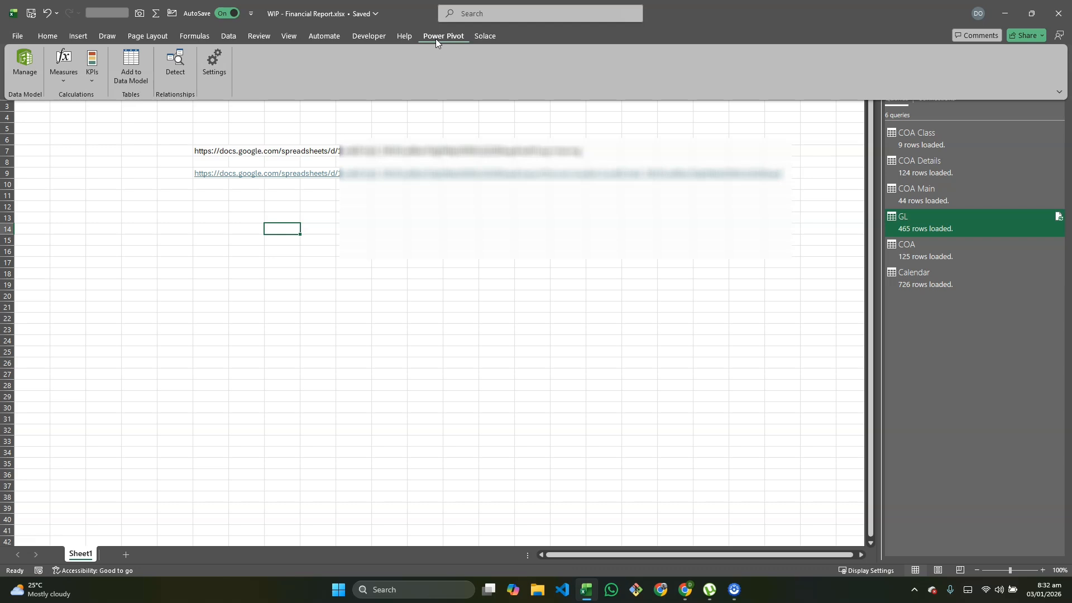
left_click(222, 32)
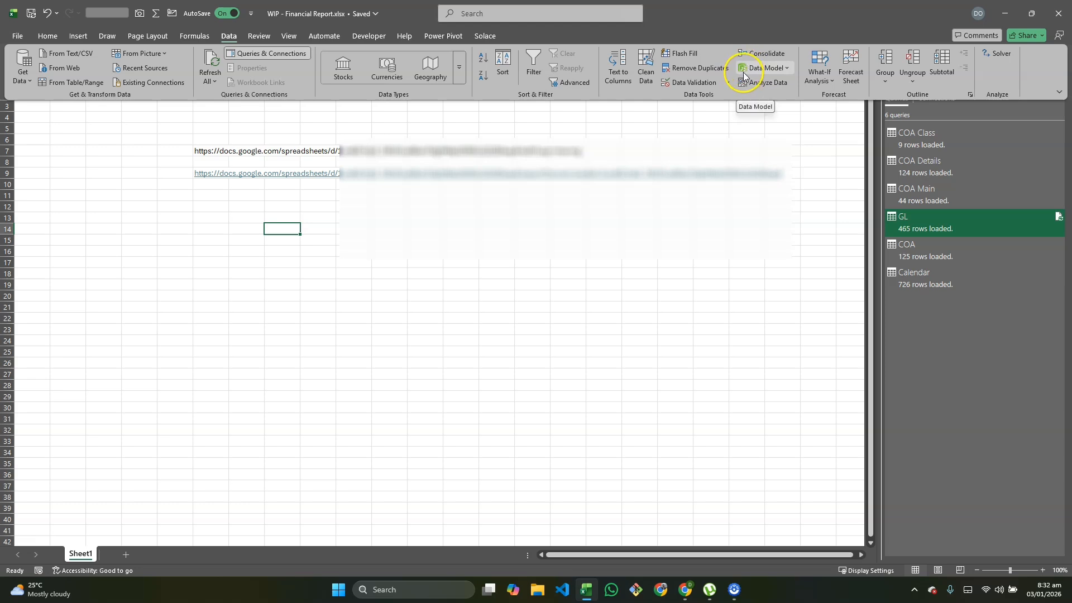
left_click(778, 71)
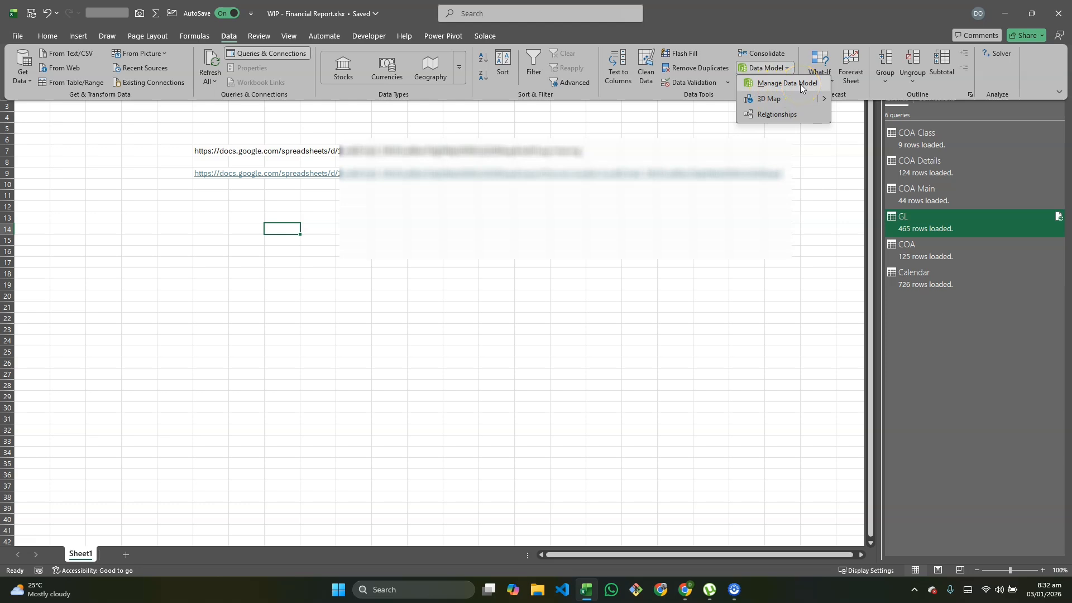
left_click(770, 84)
left_click(444, 36)
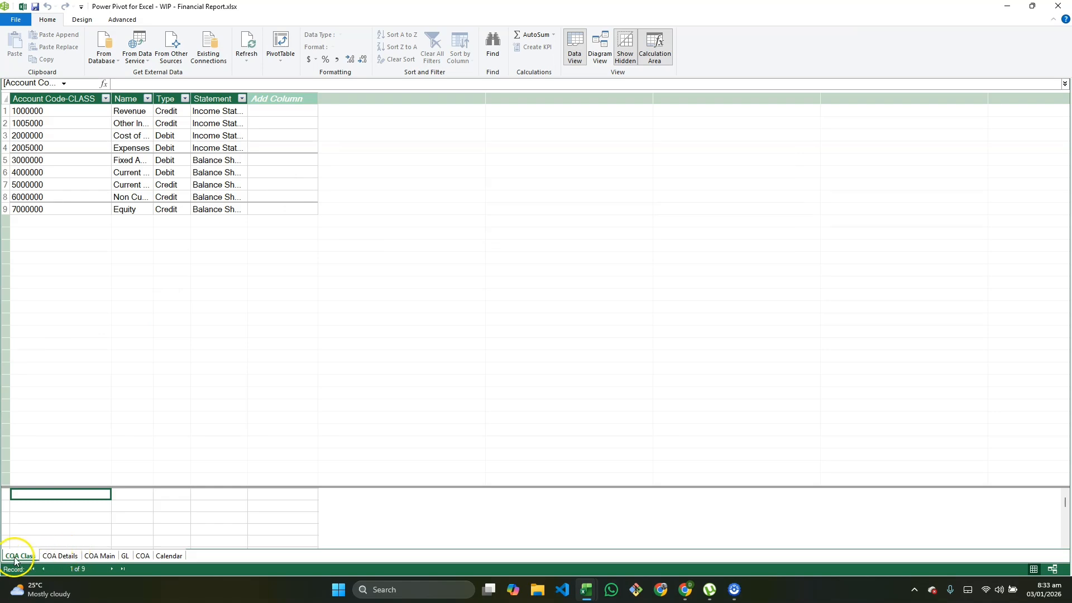
Step: Look through the COA Details, COA Main, GL, COA and Calendar tables loaded in the data model
left_click(56, 556)
left_click(98, 556)
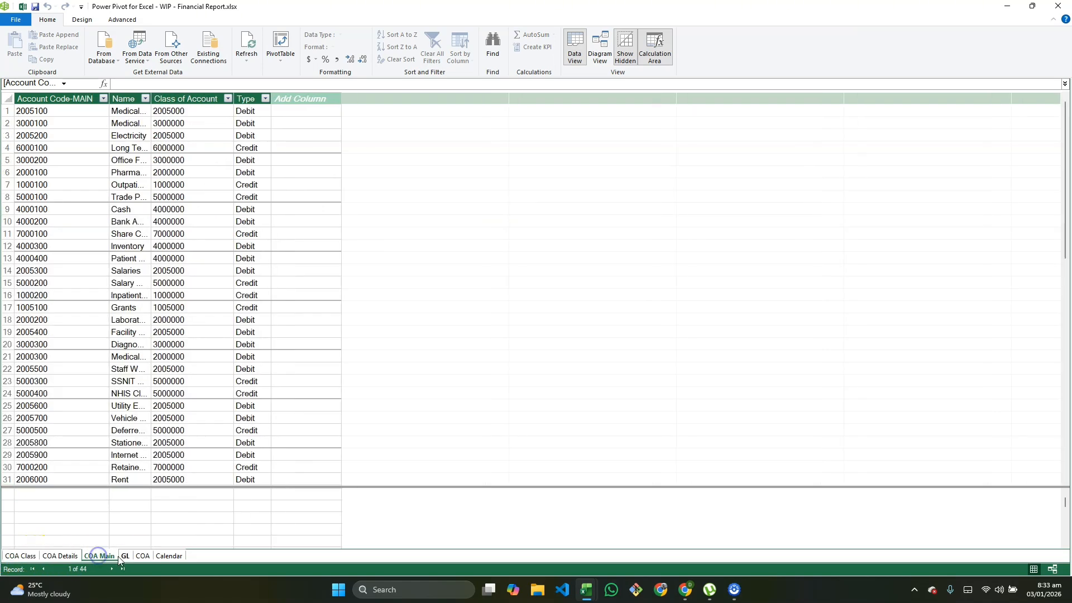
left_click(124, 556)
left_click(142, 556)
left_click(167, 556)
left_click(142, 556)
left_click(112, 556)
left_click(124, 556)
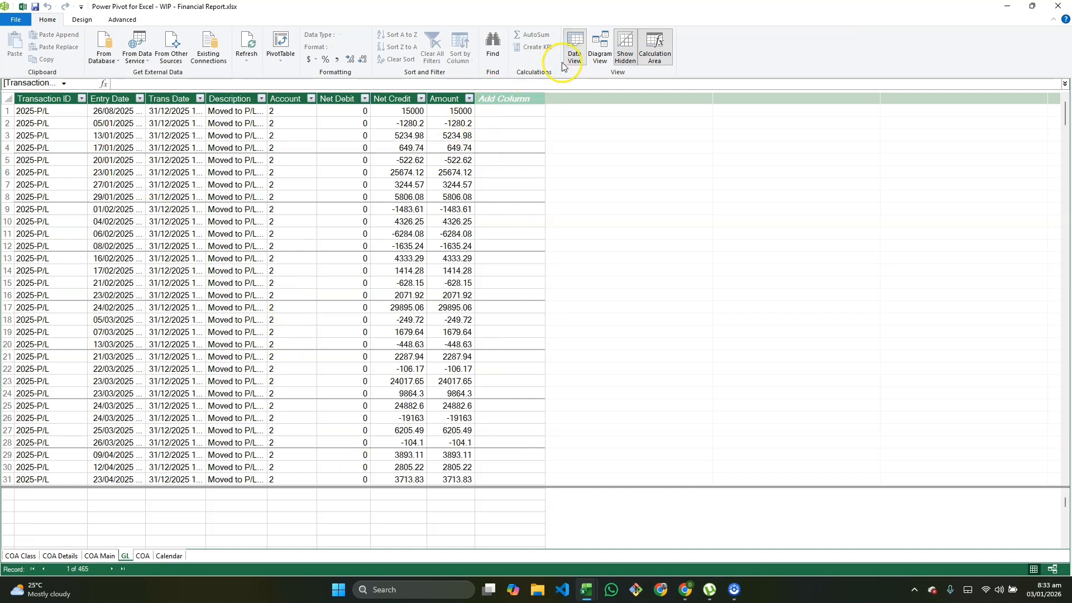
Step: Display the data model's tables in Diagram View
left_click(600, 46)
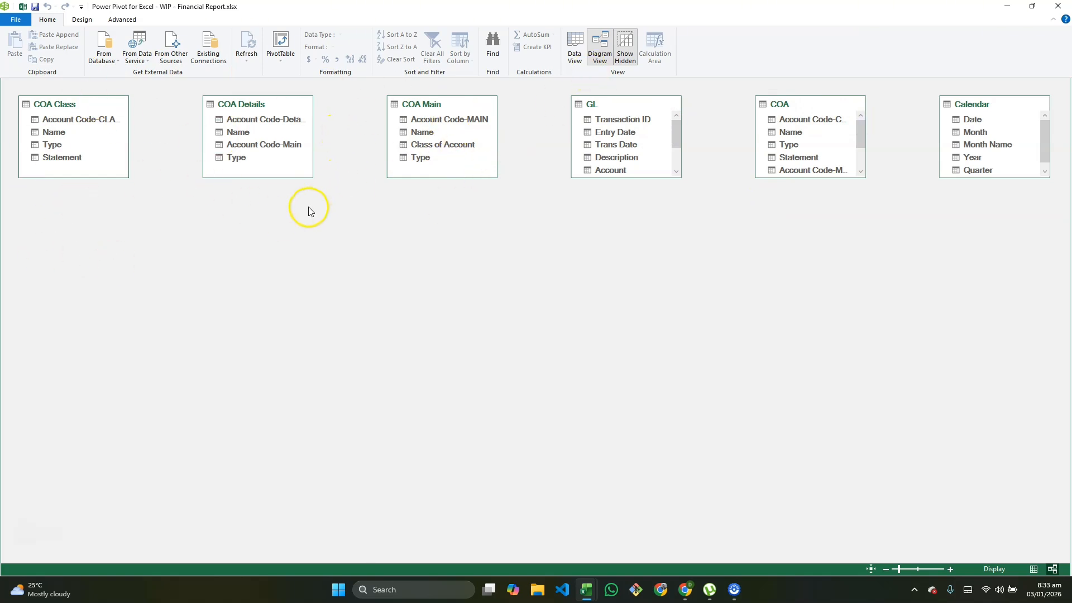
left_click(335, 199)
left_click(336, 203)
Step: Return to the workbook and reopen its list of queries and connections
left_click(27, 7)
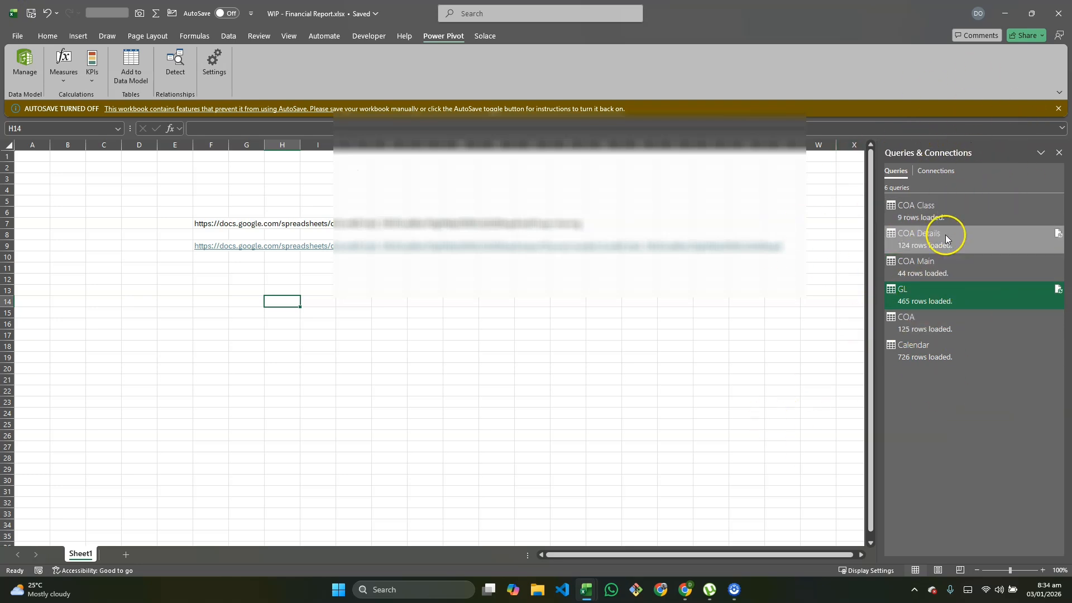
left_click(1057, 153)
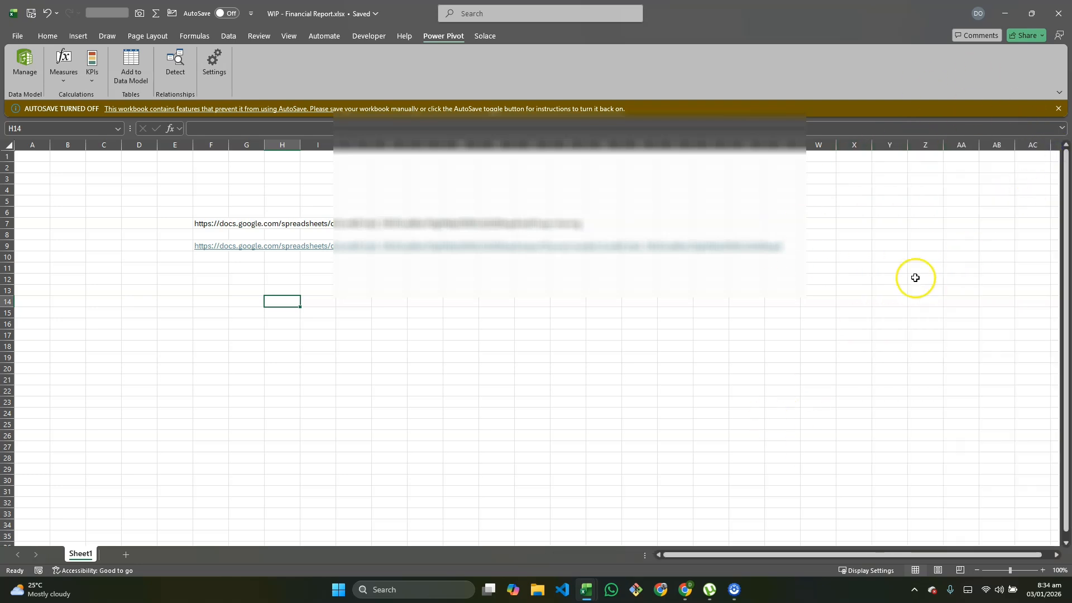
left_click(226, 33)
left_click(254, 53)
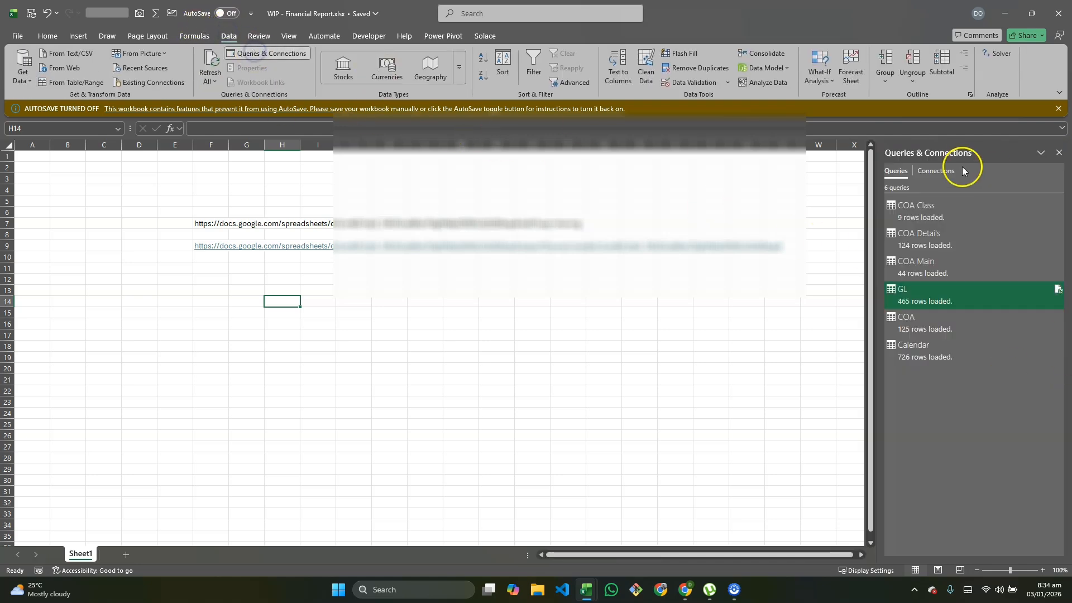
Step: Change the COA Class query to connection only, without adding it to the Data Model, and accept the possible data loss
mouse_move(967, 351)
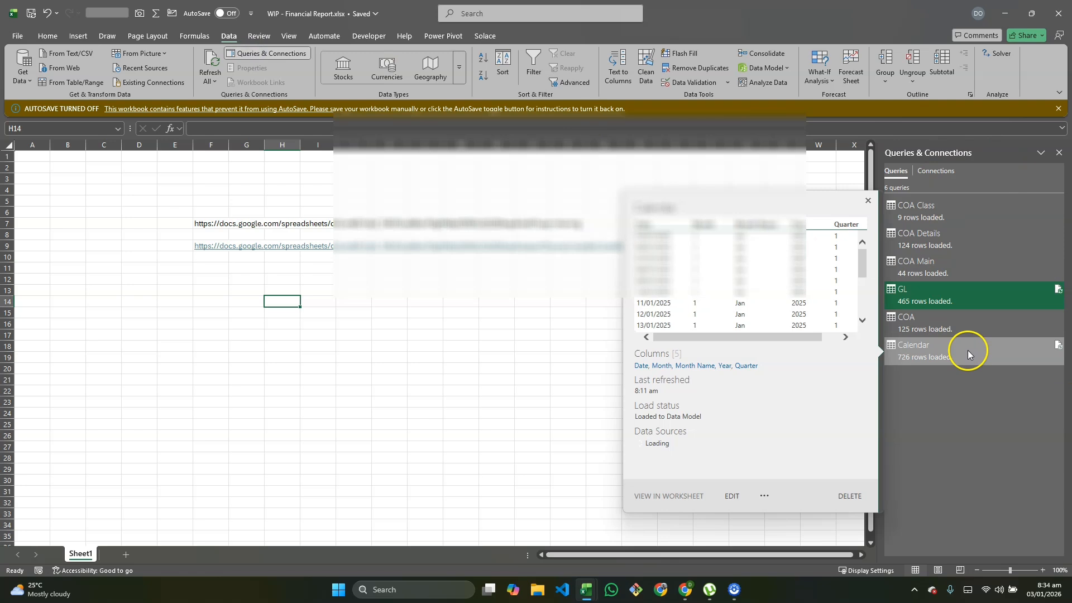
right_click(929, 209)
left_click(959, 296)
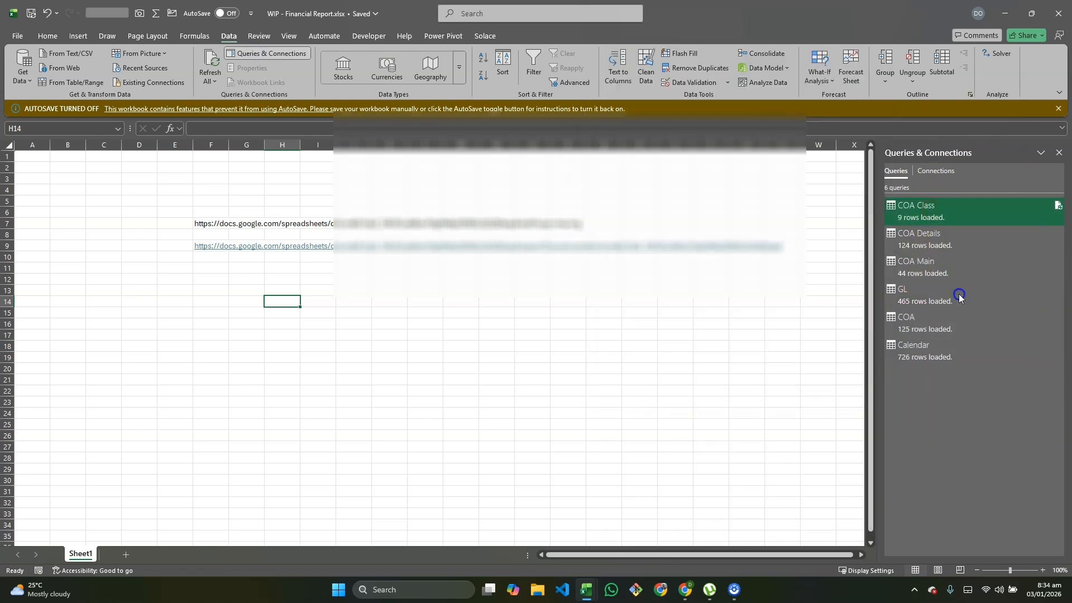
left_click(139, 267)
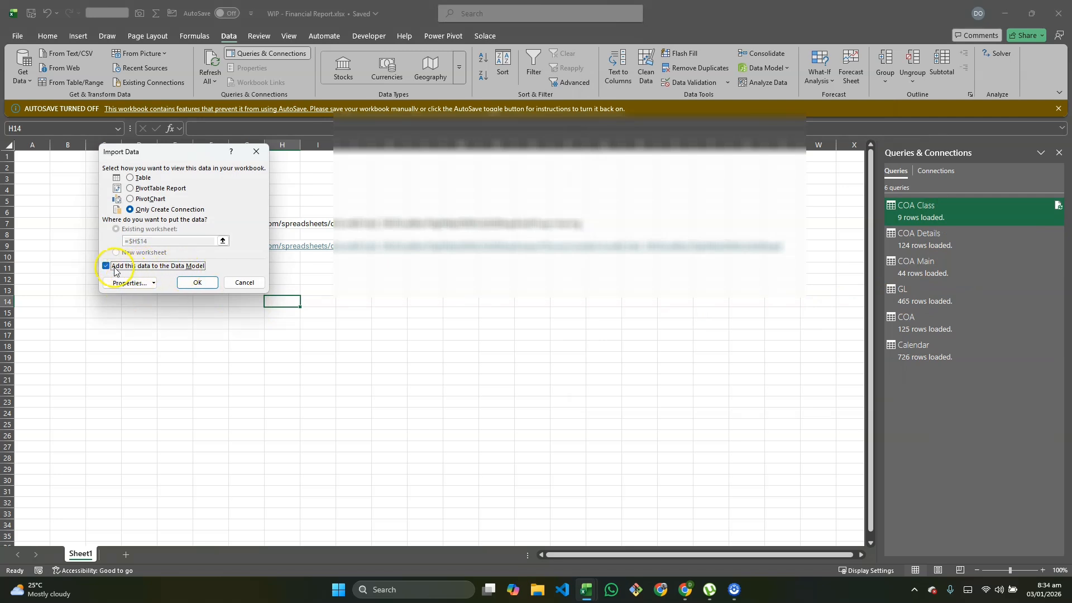
left_click(197, 282)
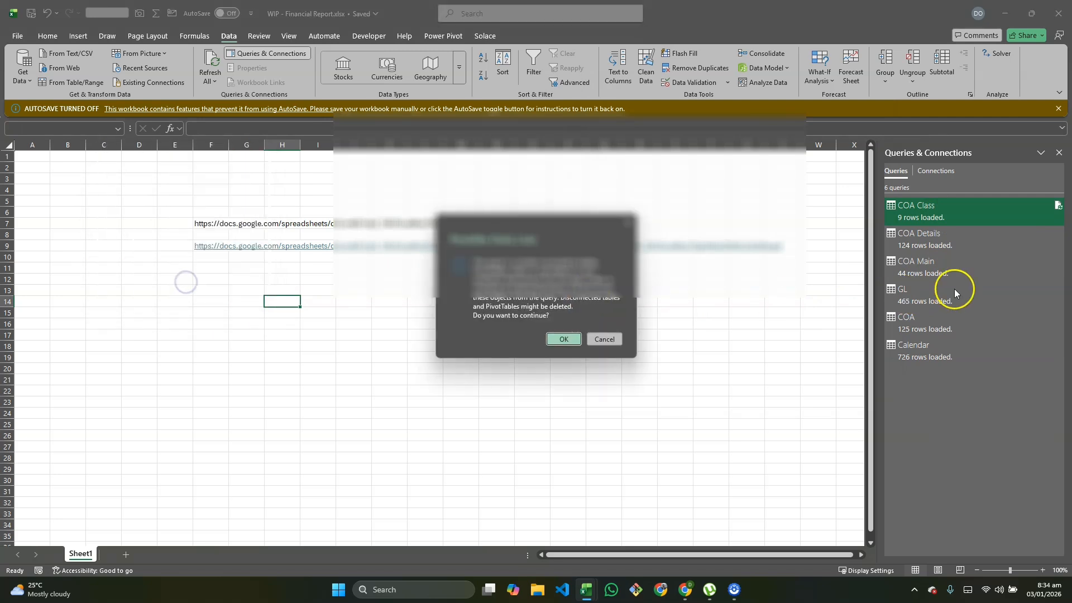
left_click(562, 339)
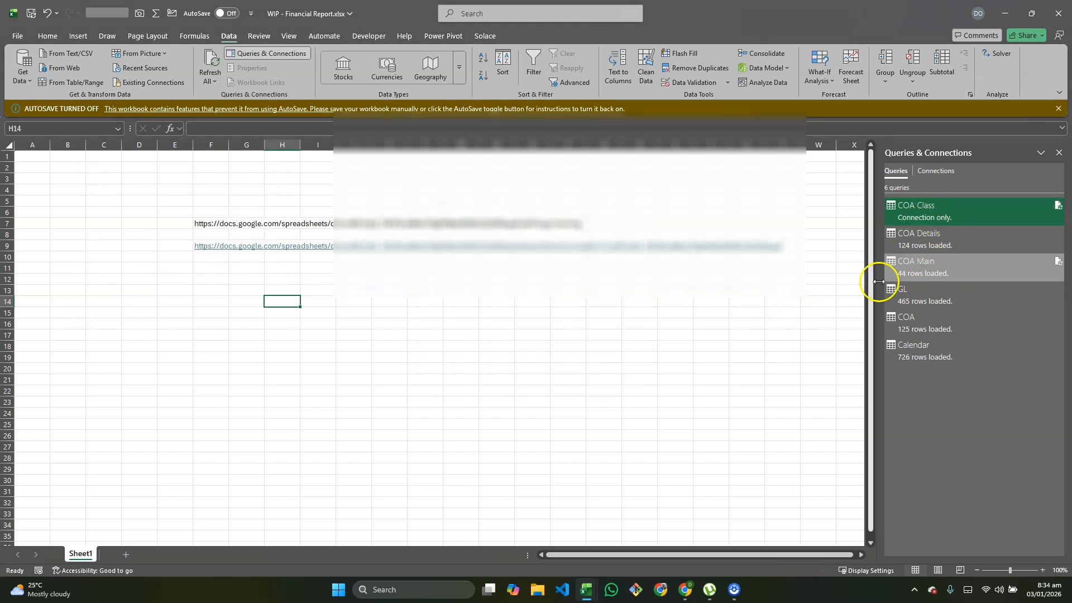
Step: Take the COA Details query out of the Data Model, keeping it as connection only and accepting the possible data loss
mouse_move(954, 223)
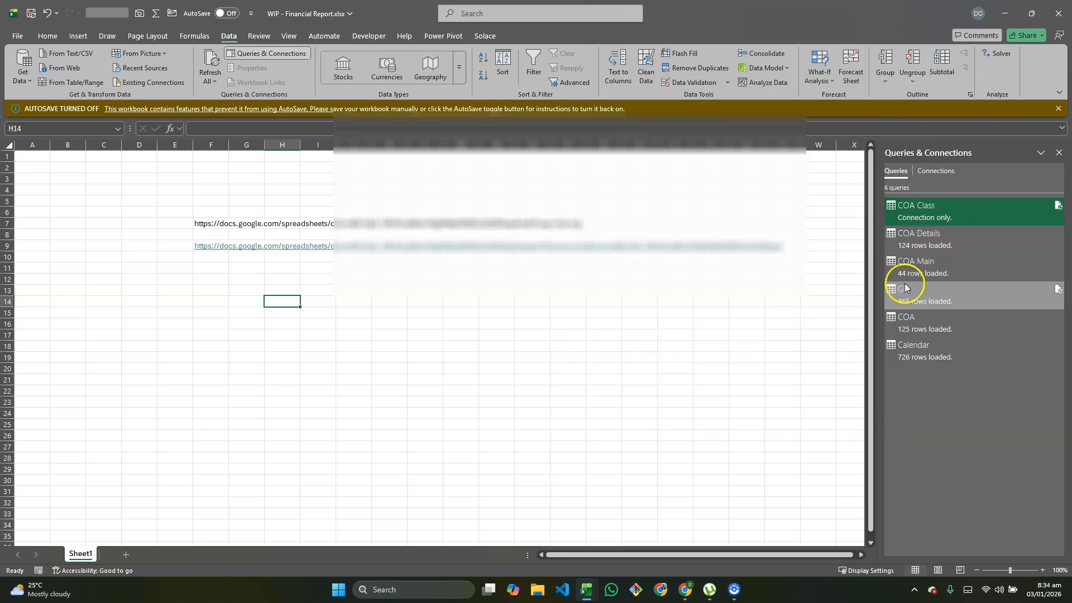
right_click(908, 233)
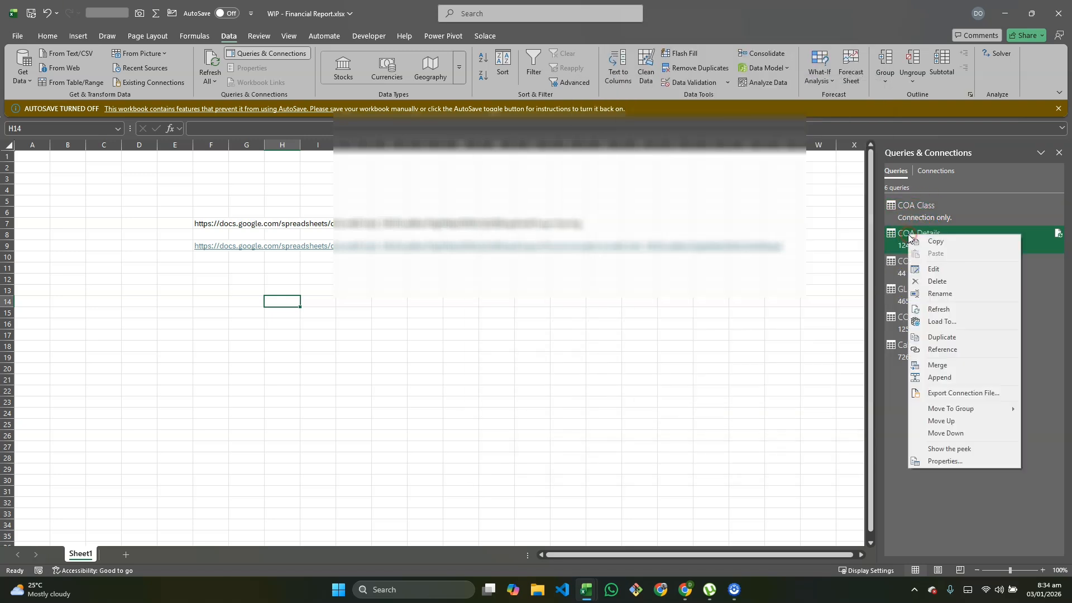
left_click(918, 308)
left_click(106, 266)
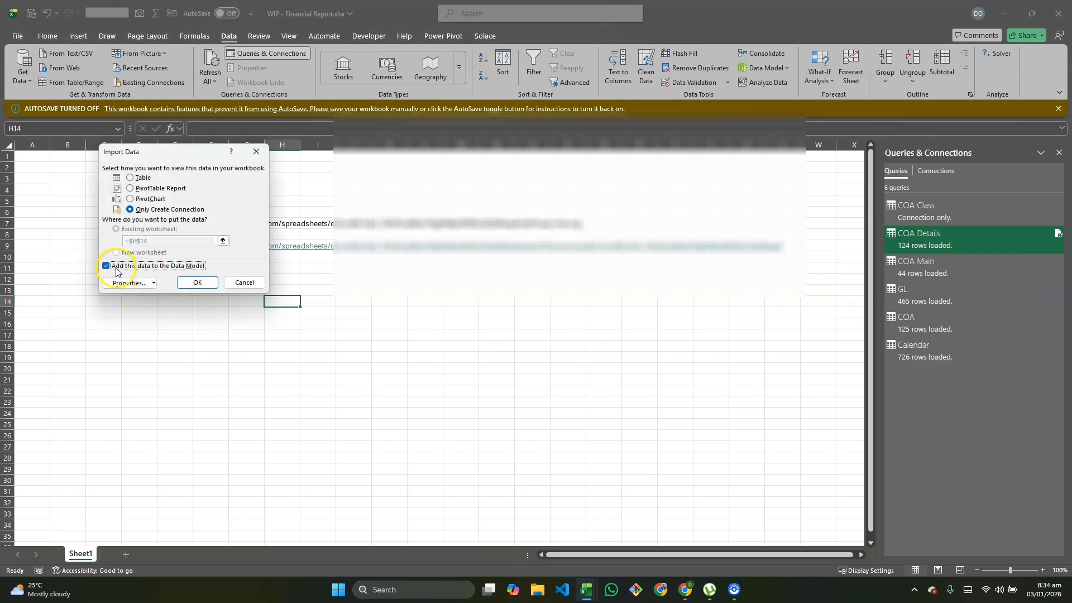
left_click(204, 284)
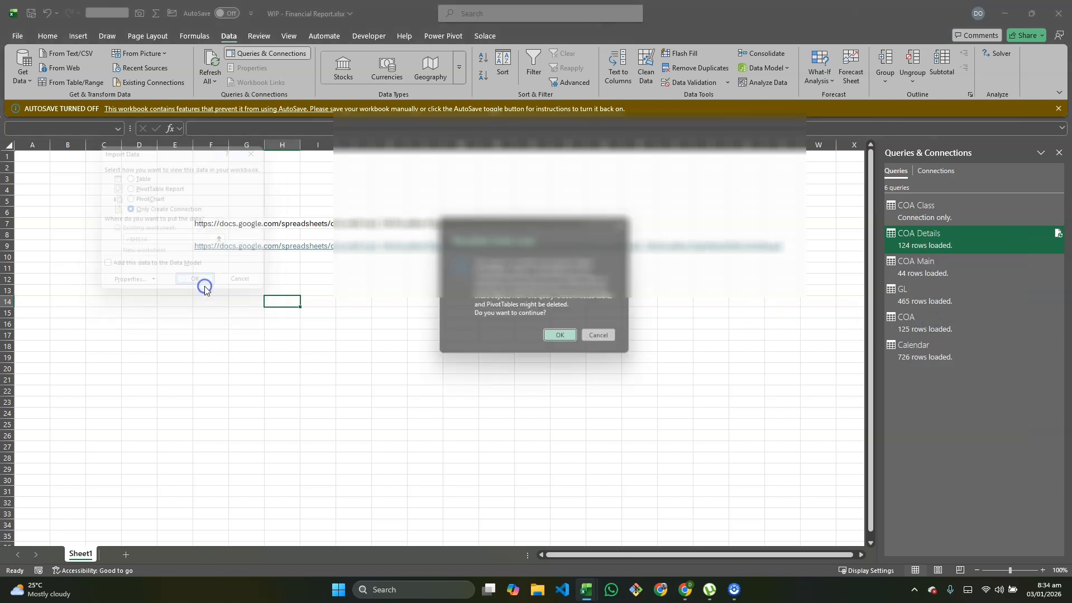
left_click(563, 339)
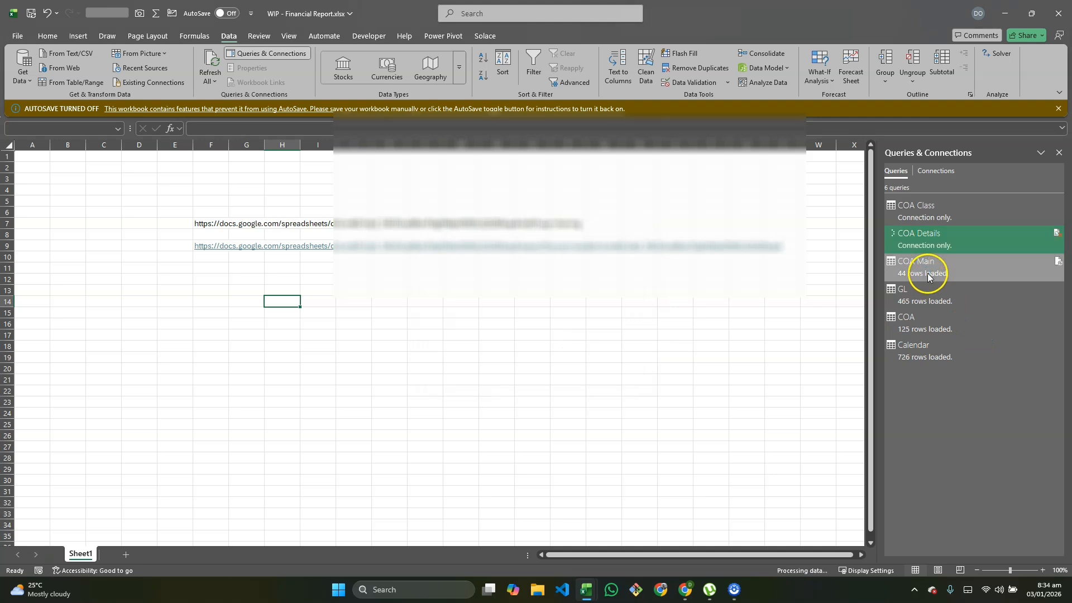
Step: Remove the COA Main query from the Data Model so it stays connection only, accepting the data loss prompt
right_click(912, 272)
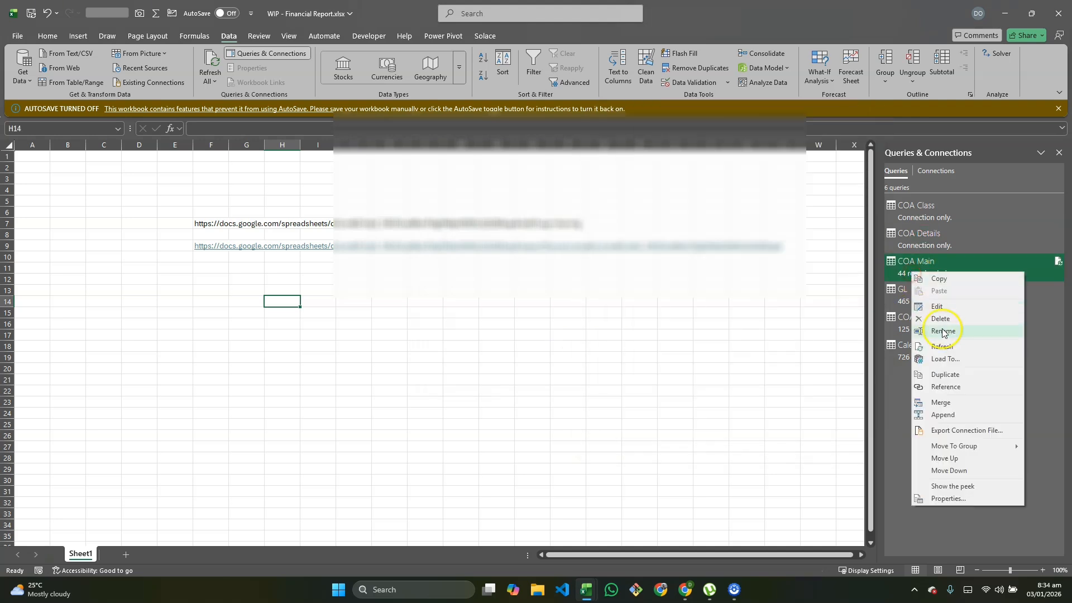
left_click(945, 358)
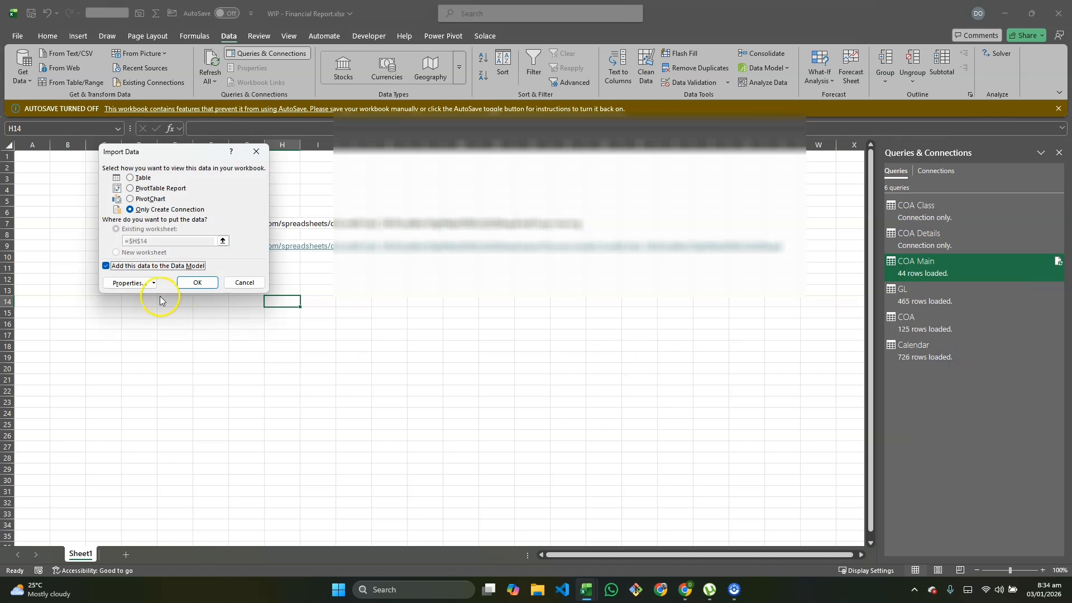
left_click(106, 266)
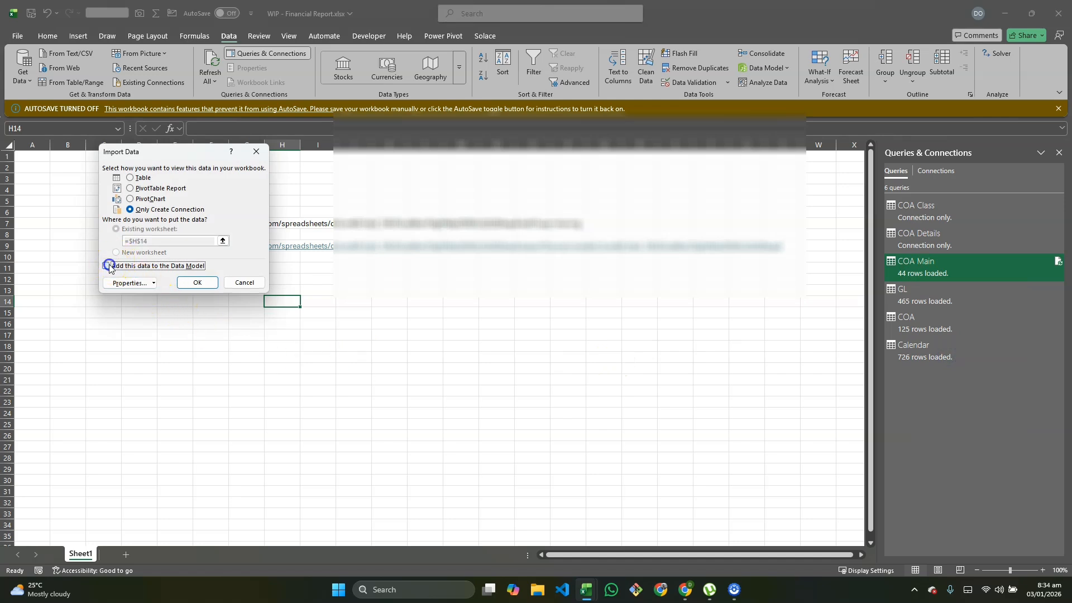
left_click(192, 281)
left_click(557, 333)
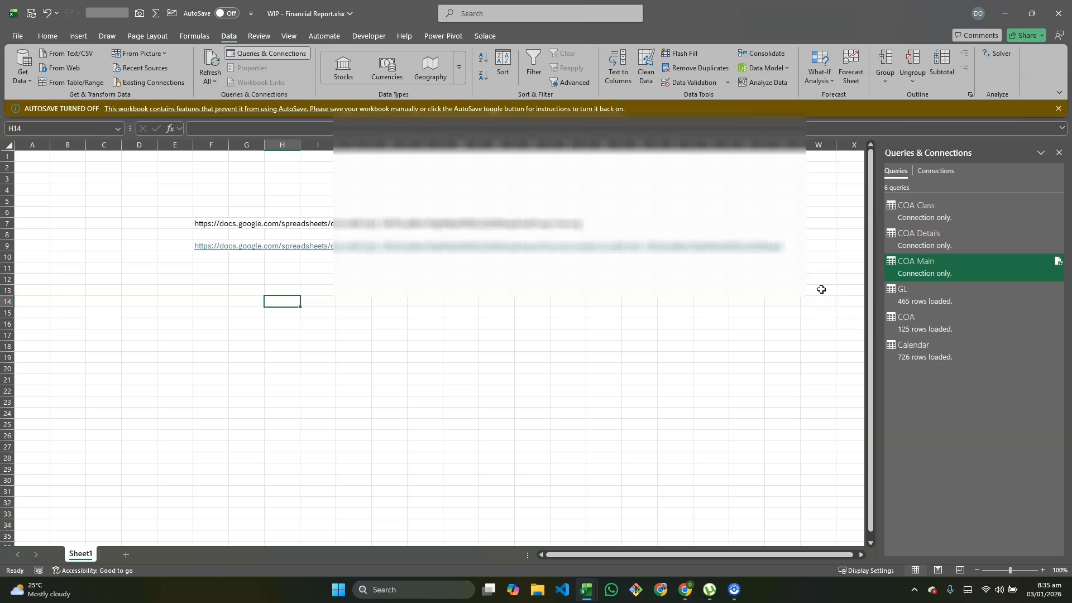
Step: Reopen the data model diagram and arrange the COA and Calendar tables side by side above the GL table
left_click(455, 42)
left_click(32, 65)
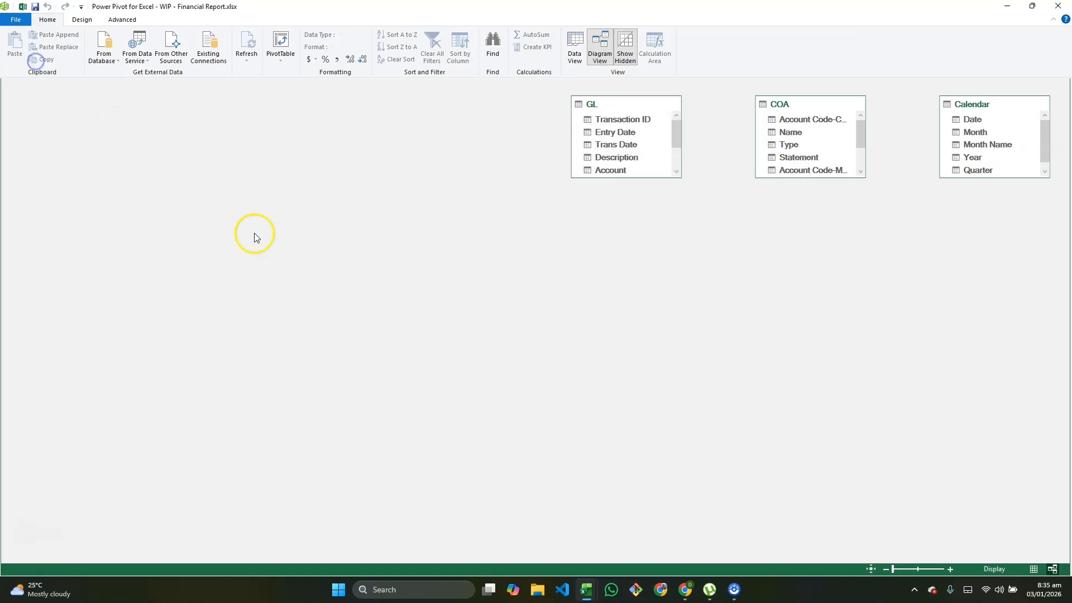
mouse_move(617, 108)
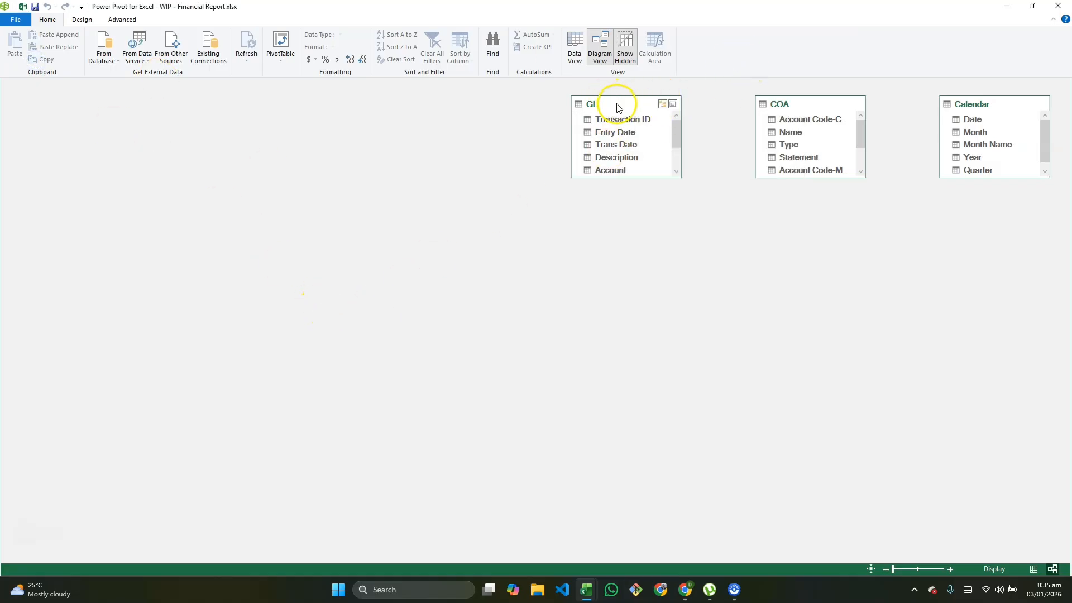
left_click_drag(617, 108, 485, 264)
left_click_drag(816, 104, 351, 106)
left_click_drag(1018, 106, 660, 108)
Step: Enlarge the Calendar, COA and GL tables in the diagram to show all their fields, and center GL below the other two
left_click_drag(639, 178, 642, 249)
left_click_drag(354, 182, 352, 242)
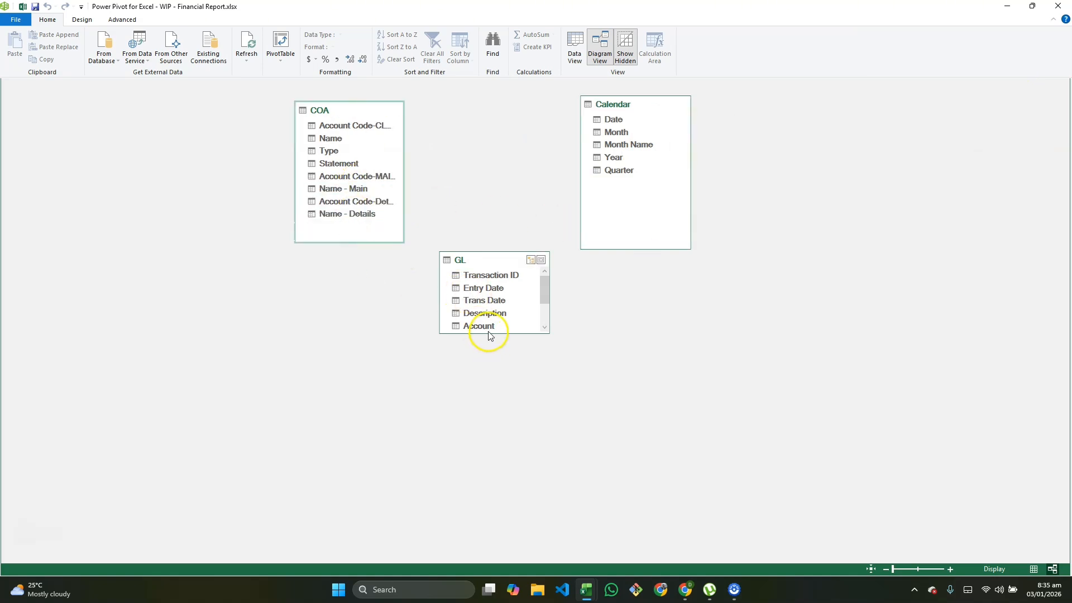
left_click_drag(488, 333, 489, 441)
left_click(498, 407)
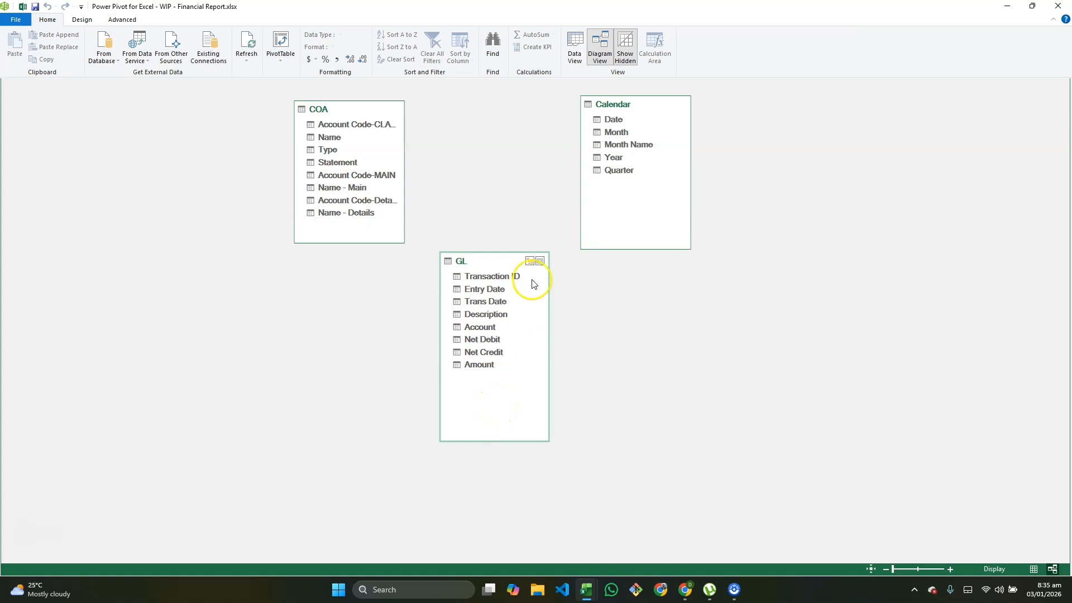
mouse_move(493, 259)
left_mouse_down()
mouse_move(469, 270)
mouse_move(480, 267)
left_mouse_up()
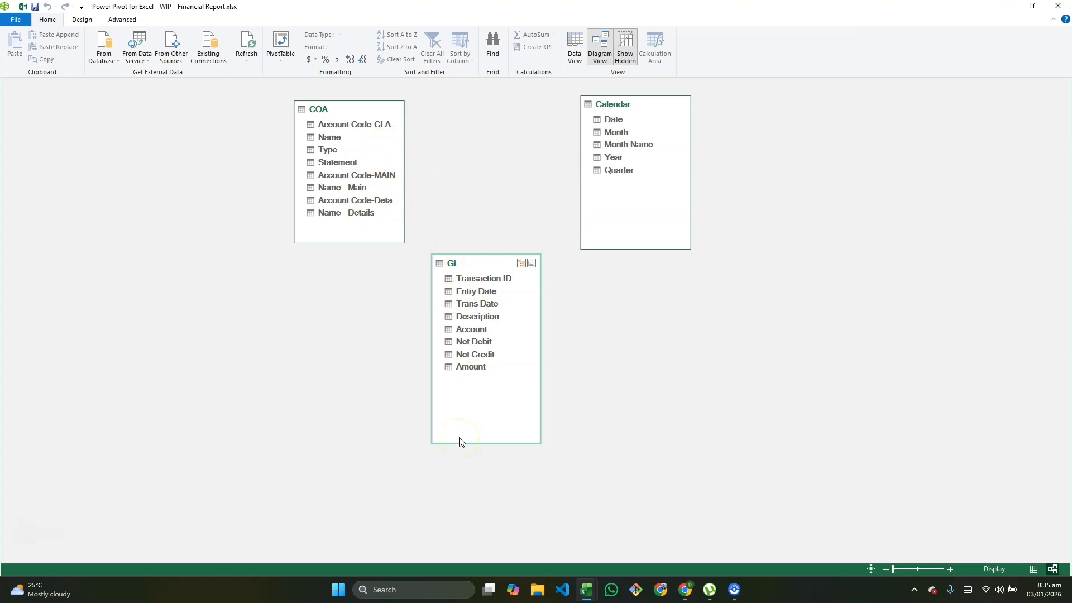
Step: Examine the account codes in the GL table's Account column in Data View
left_click(474, 332)
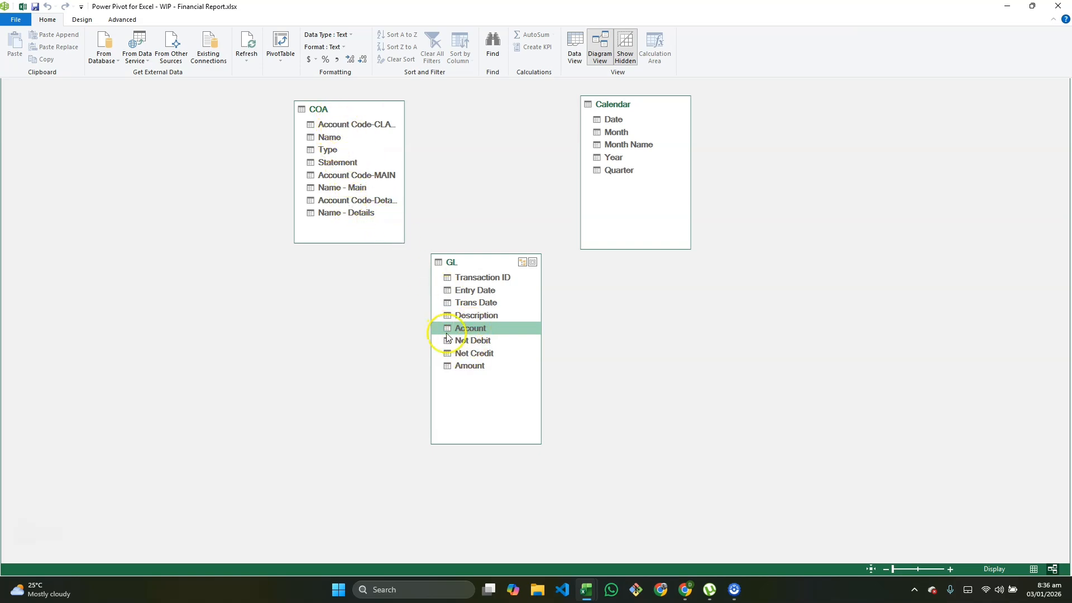
left_click(574, 51)
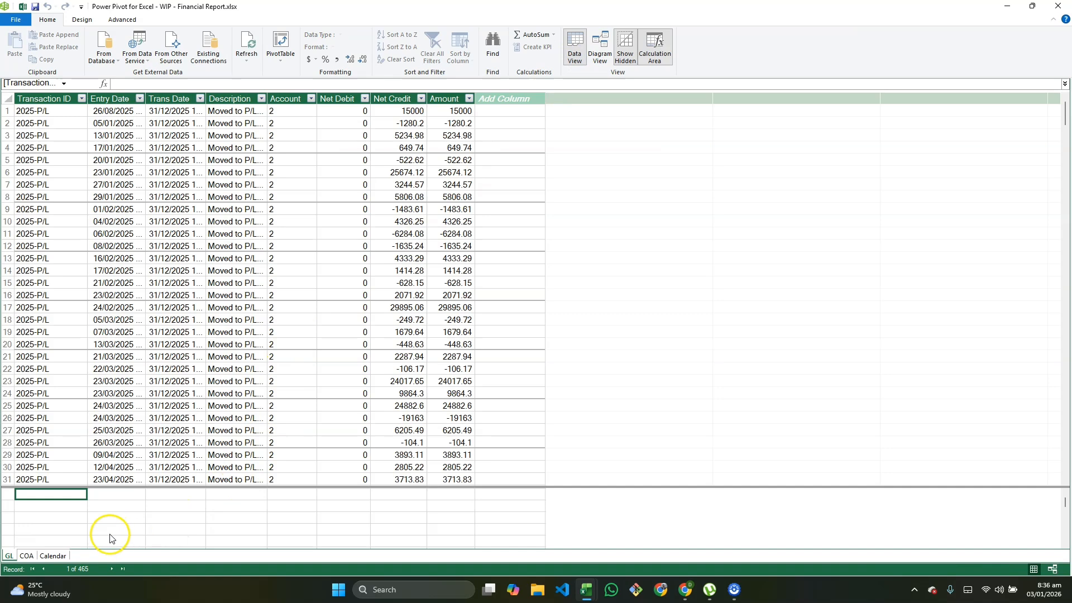
left_click(284, 99)
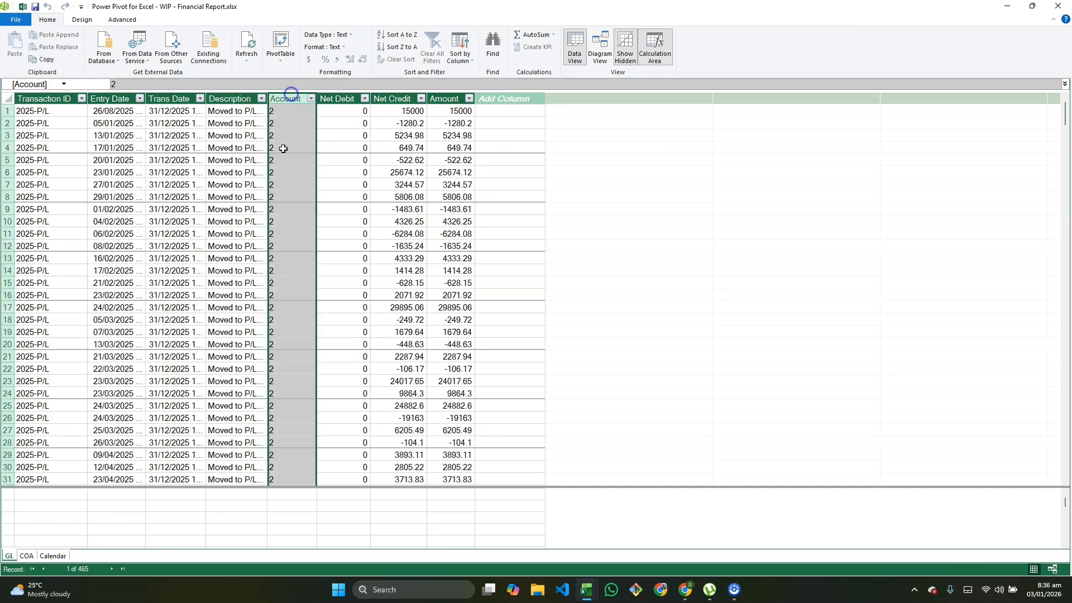
scroll(279, 407, "down", 19)
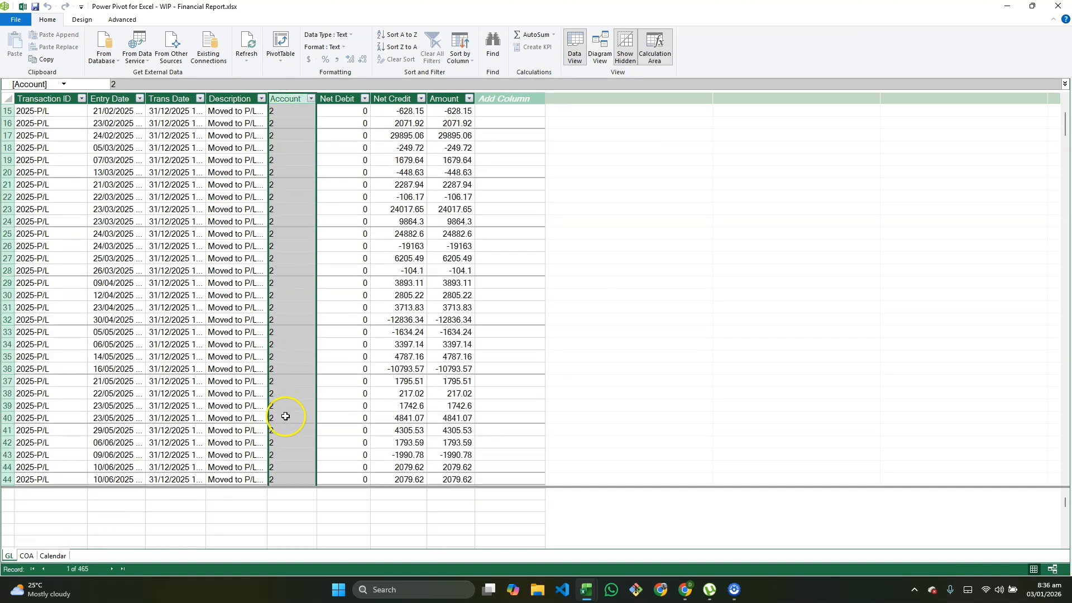
scroll(284, 424, "down", 15)
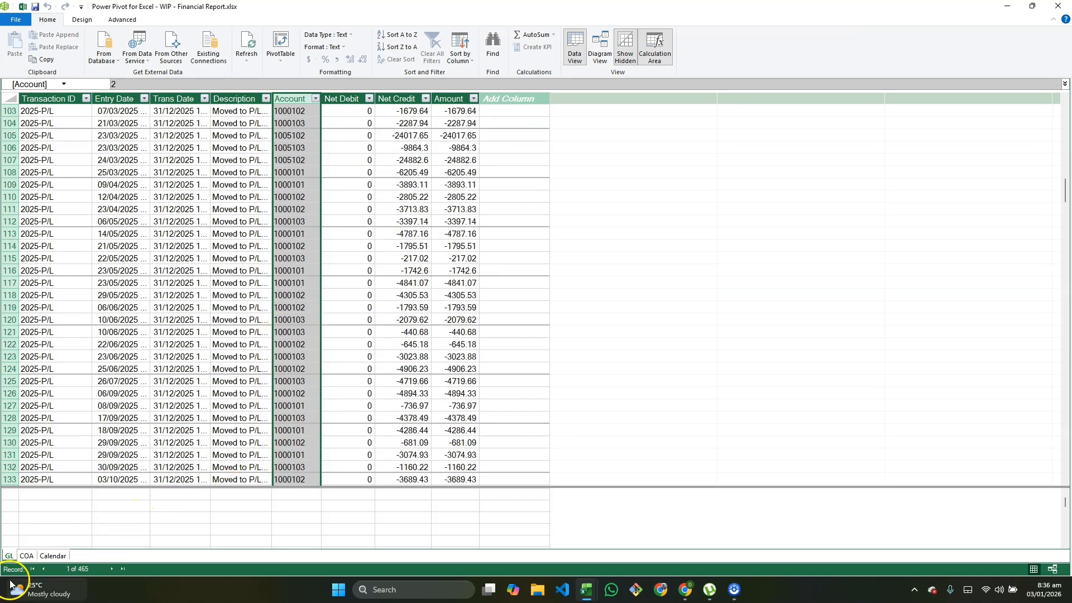
Step: Compare the COA table's Account Code-Details column with the GL table's Account column in Data View
left_click(27, 556)
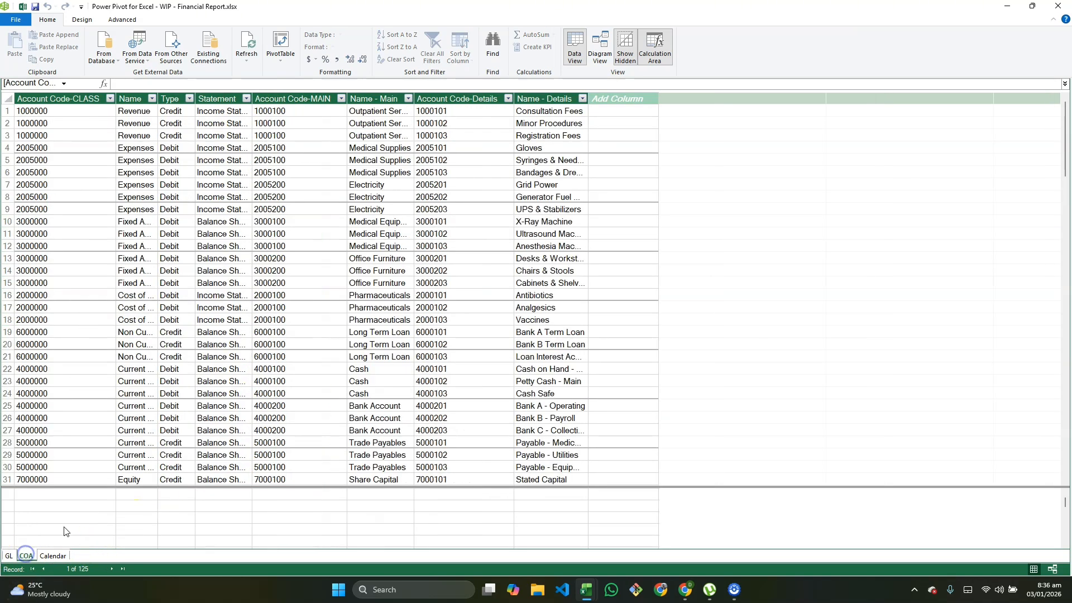
left_click(445, 98)
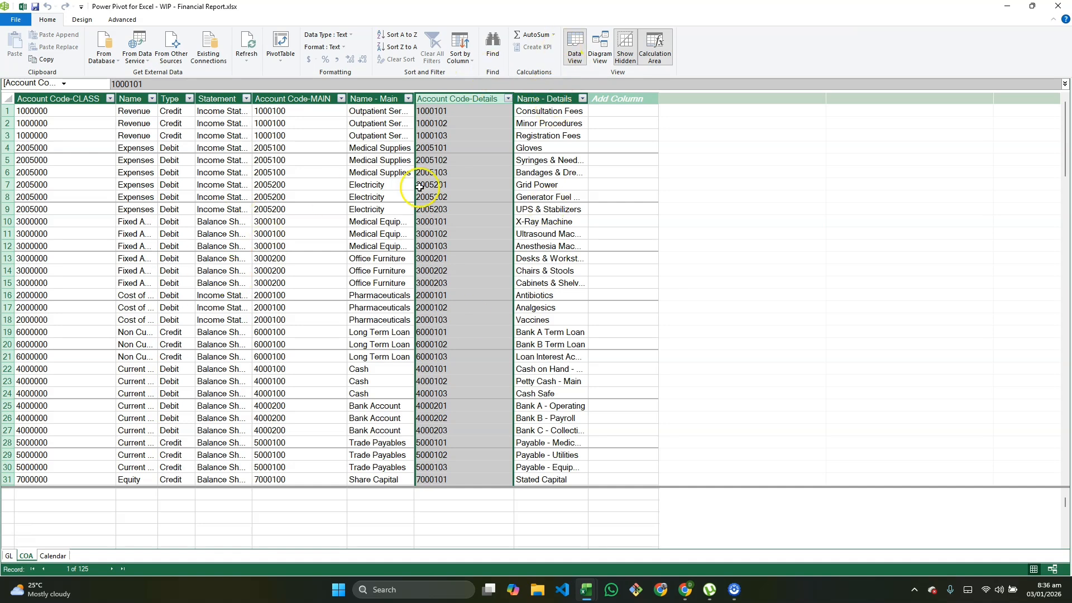
left_click(7, 556)
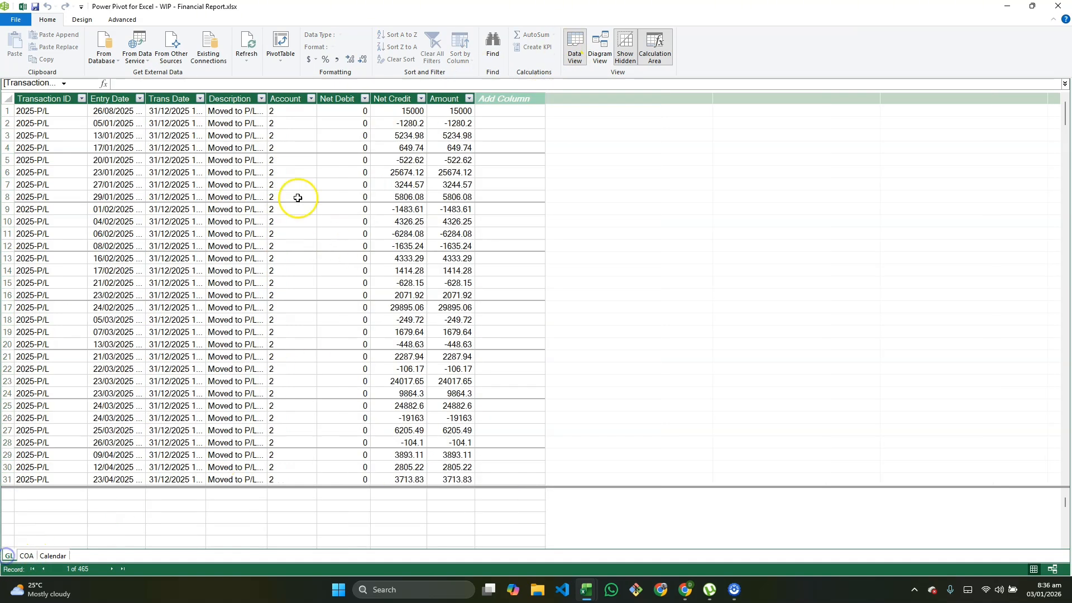
left_click(286, 95)
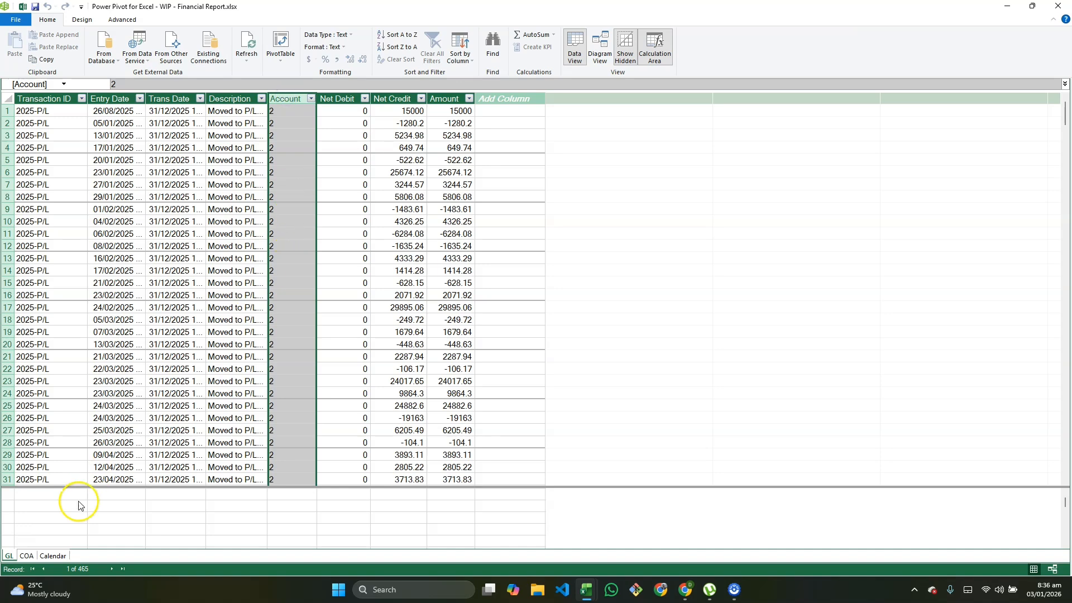
left_click(26, 556)
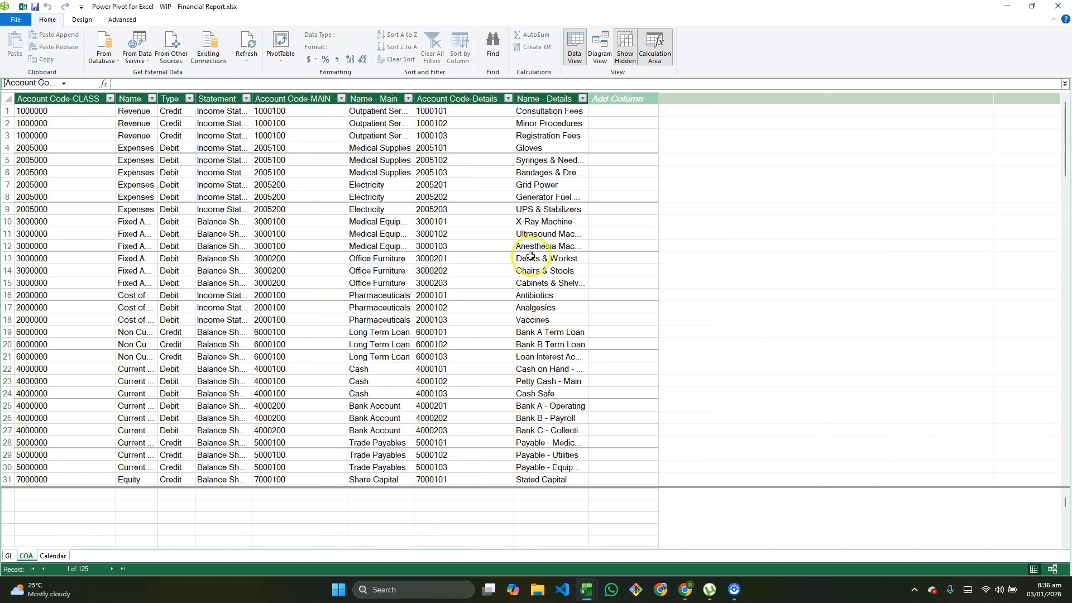
left_click(7, 556)
Step: Try to create a relationship from GL Account to COA Account Code-Details in Diagram View
left_click(600, 47)
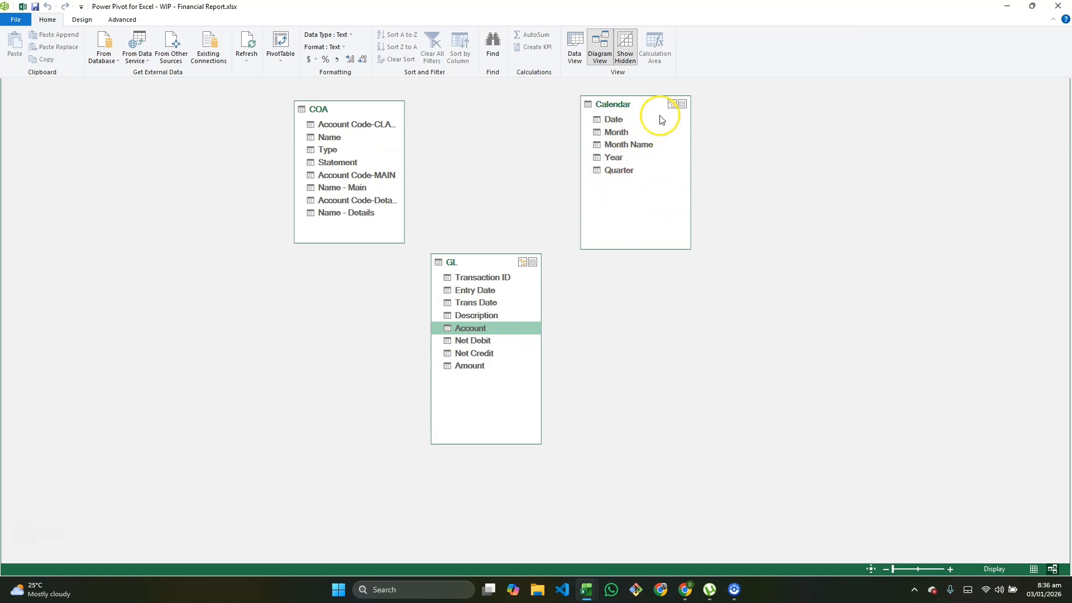
left_click(476, 303)
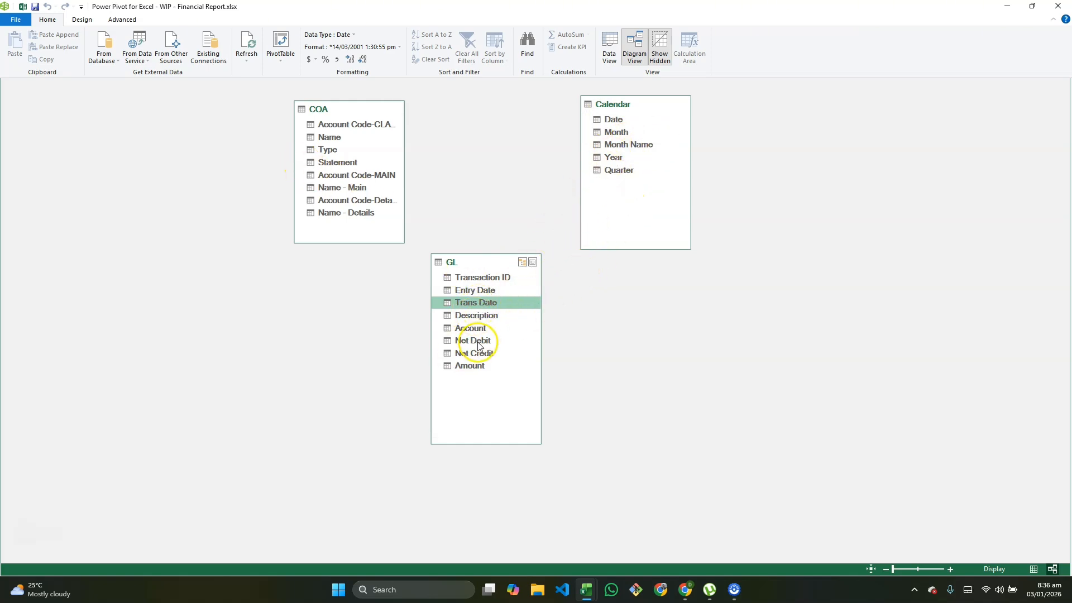
left_click_drag(474, 330, 347, 202)
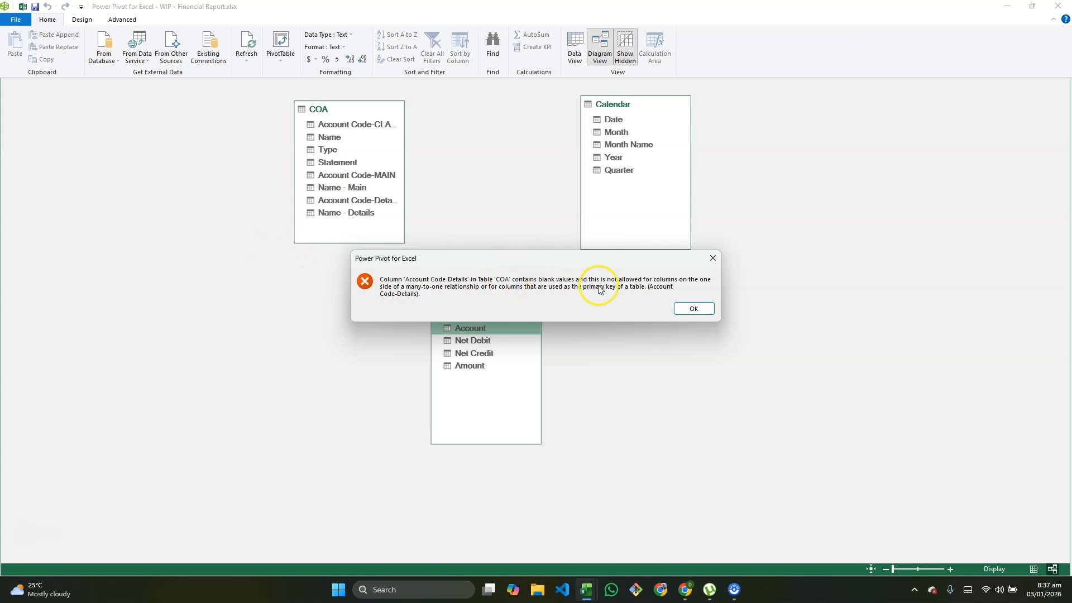
left_click(712, 258)
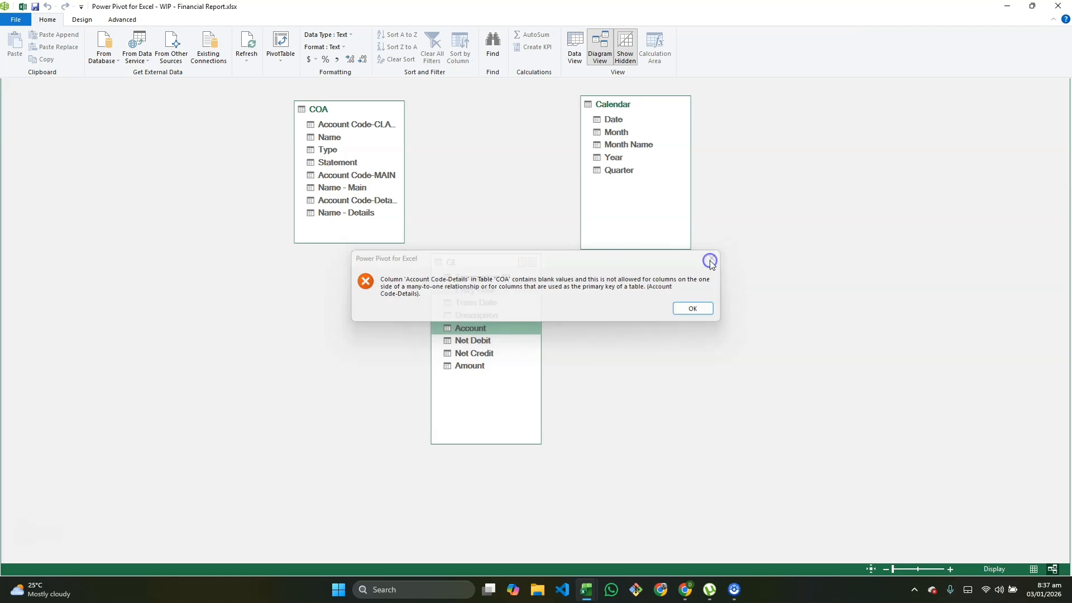
Step: Open the COA query in Power Query Editor and filter the null values out of the Account Code-Details column
left_click(23, 7)
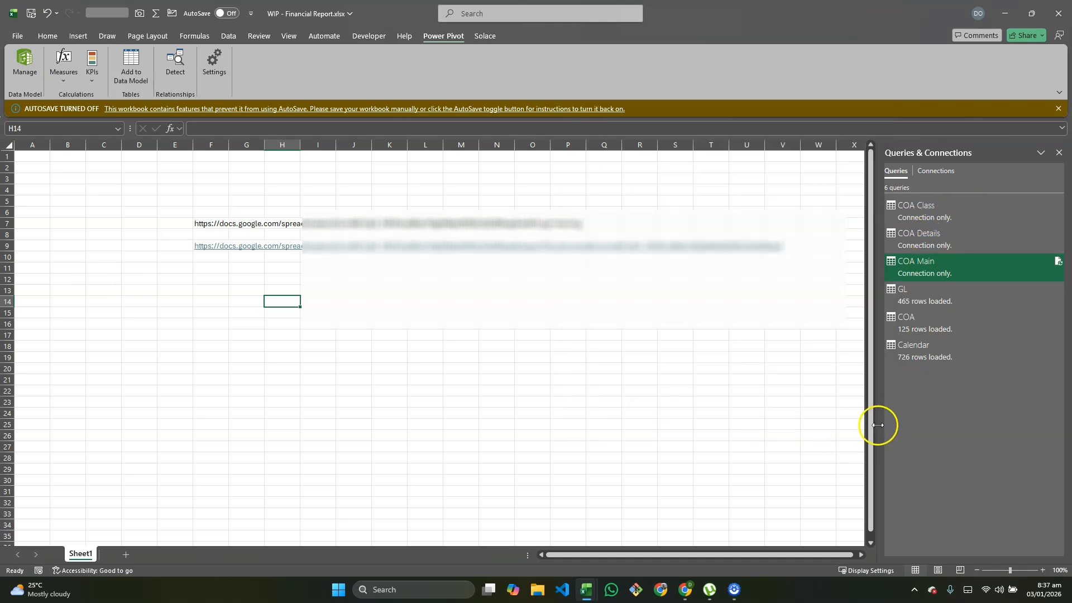
left_click(930, 329)
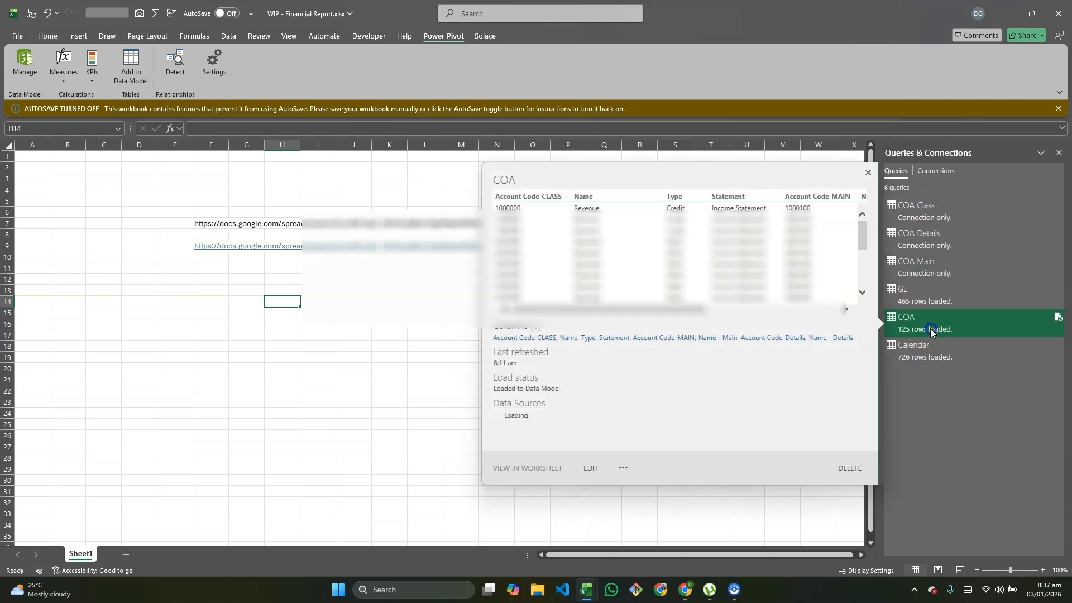
double_click(930, 328)
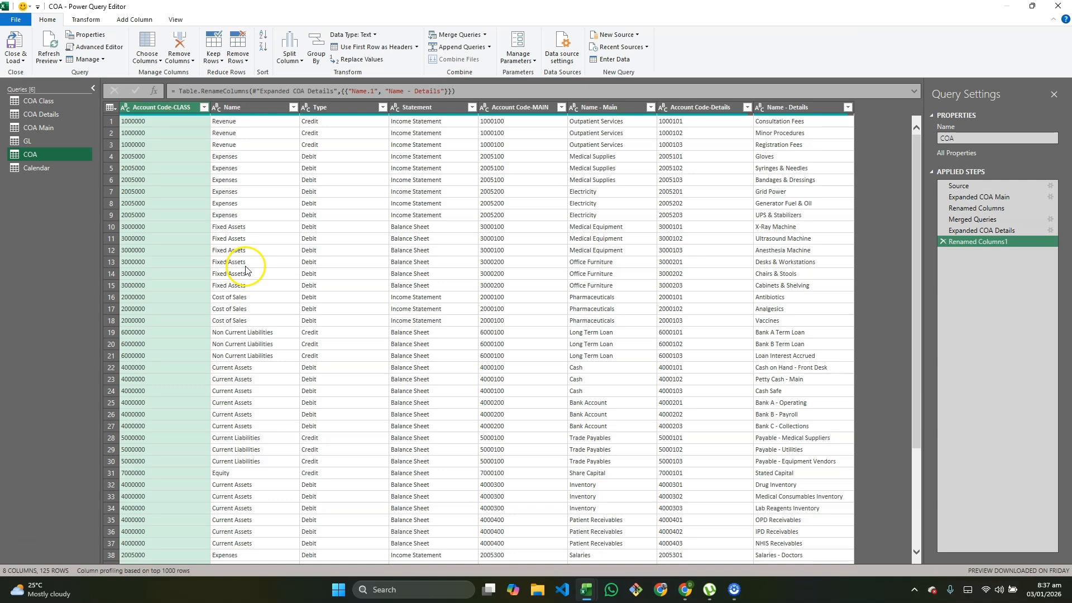
left_click(747, 108)
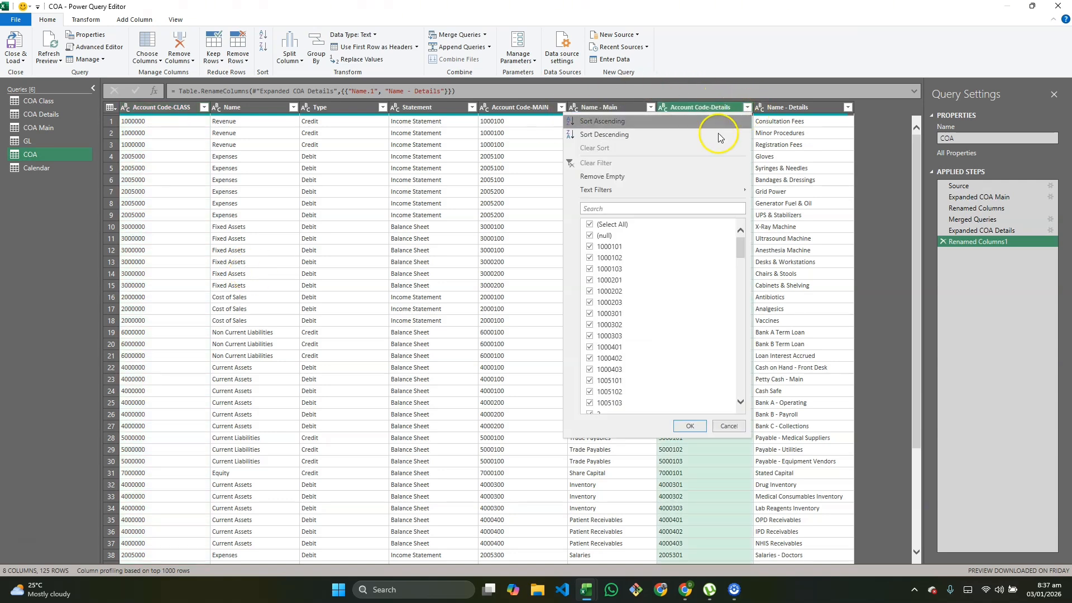
left_click(590, 236)
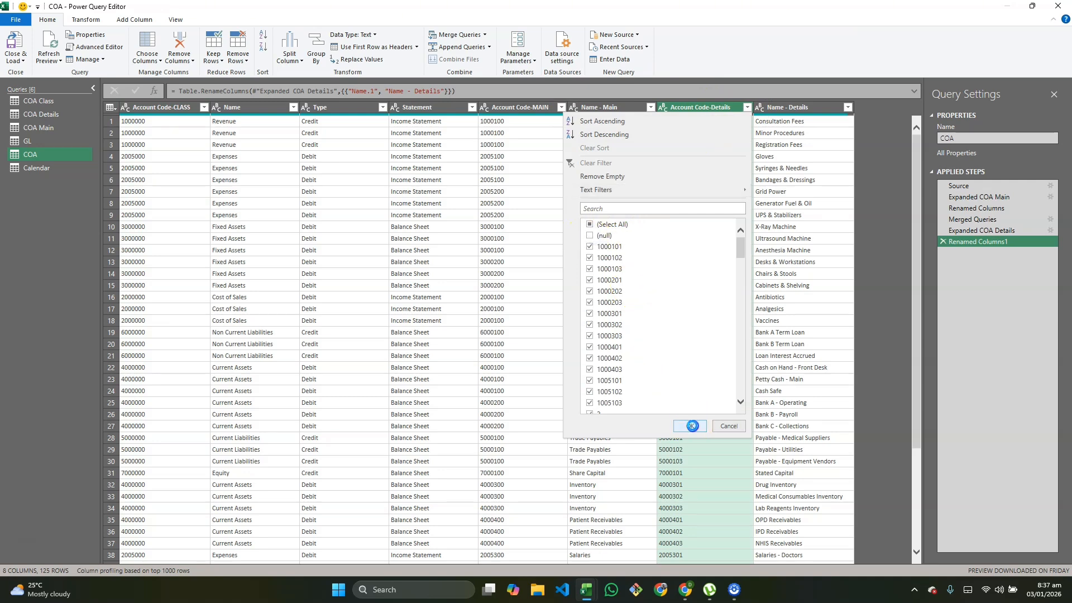
left_click(690, 425)
scroll(335, 263, "down", 20)
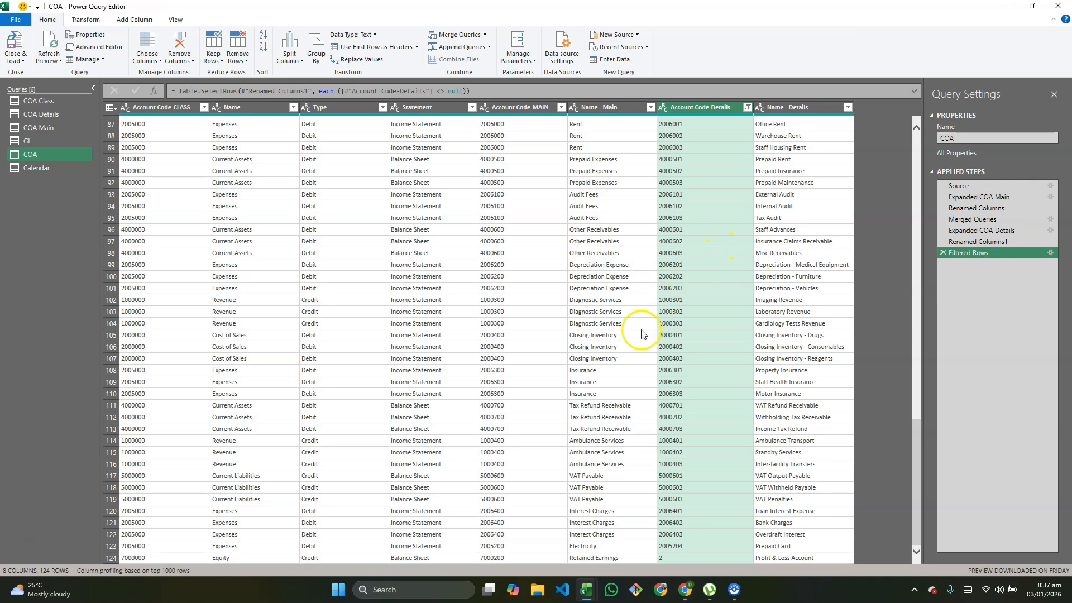
scroll(558, 390, "up", 20)
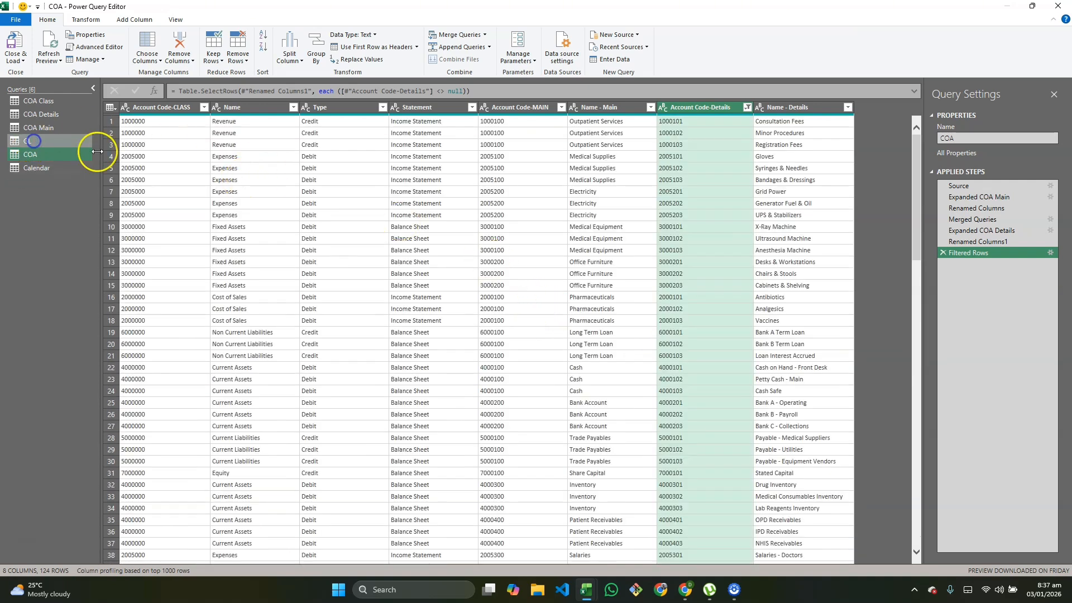
Step: Check the GL query's Transaction ID values for blank entries
left_click(33, 140)
left_click(202, 107)
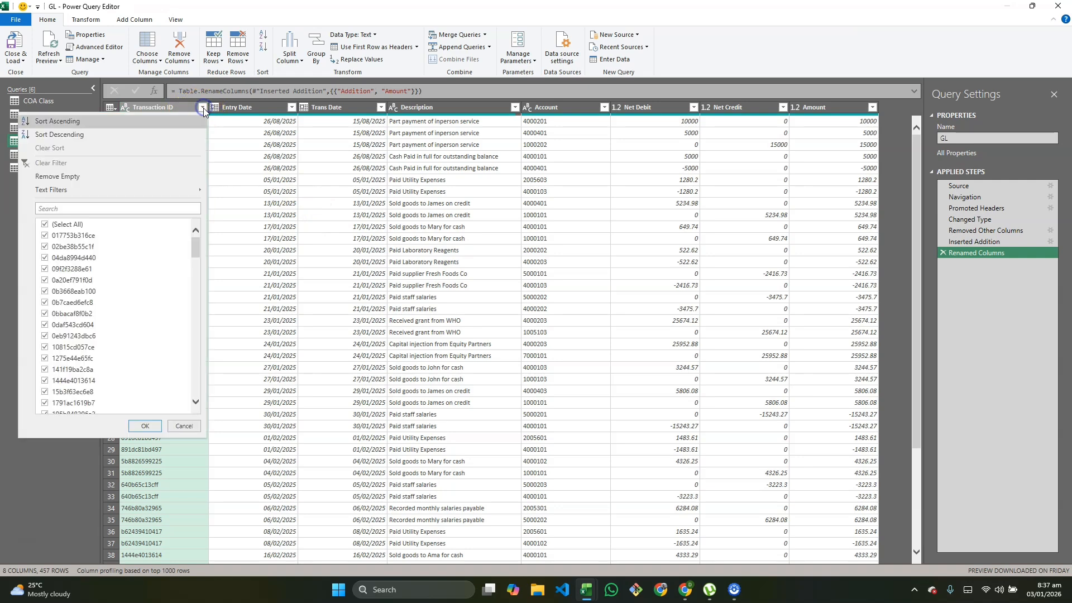
scroll(109, 301, "down", 10)
scroll(109, 322, "down", 15)
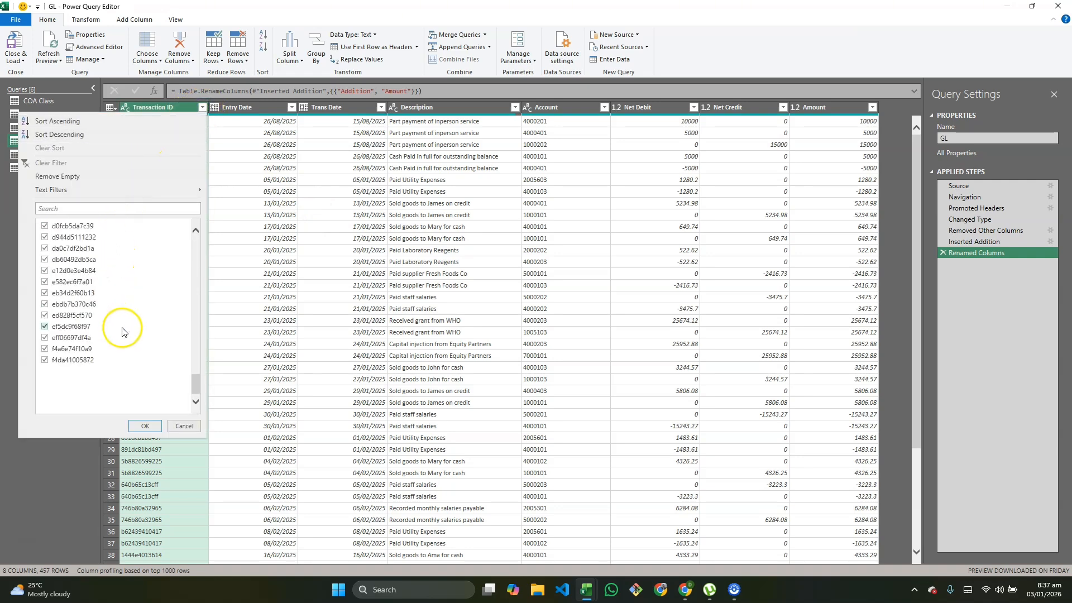
scroll(83, 279, "up", 20)
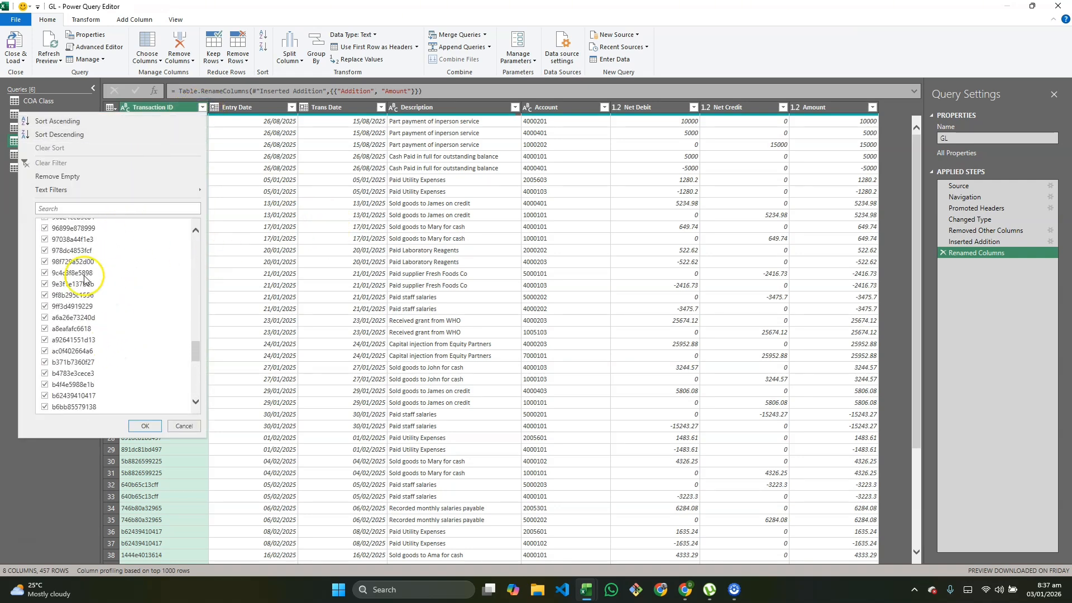
left_click(498, 205)
Step: Remove the blank rows from the GL query and load the edited queries back into the Data Model
left_click(148, 108)
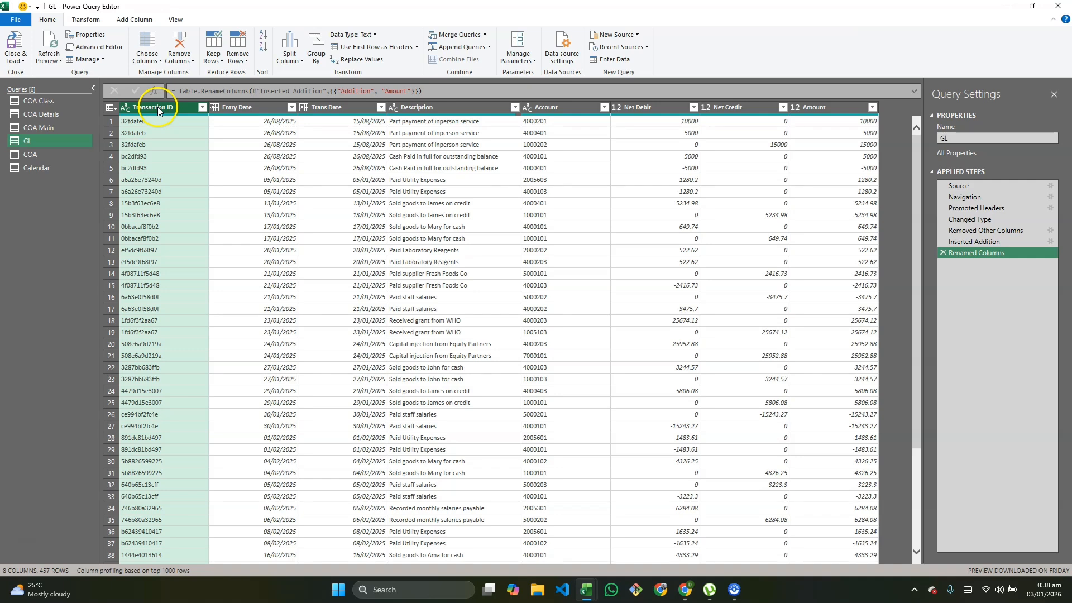
left_click(238, 54)
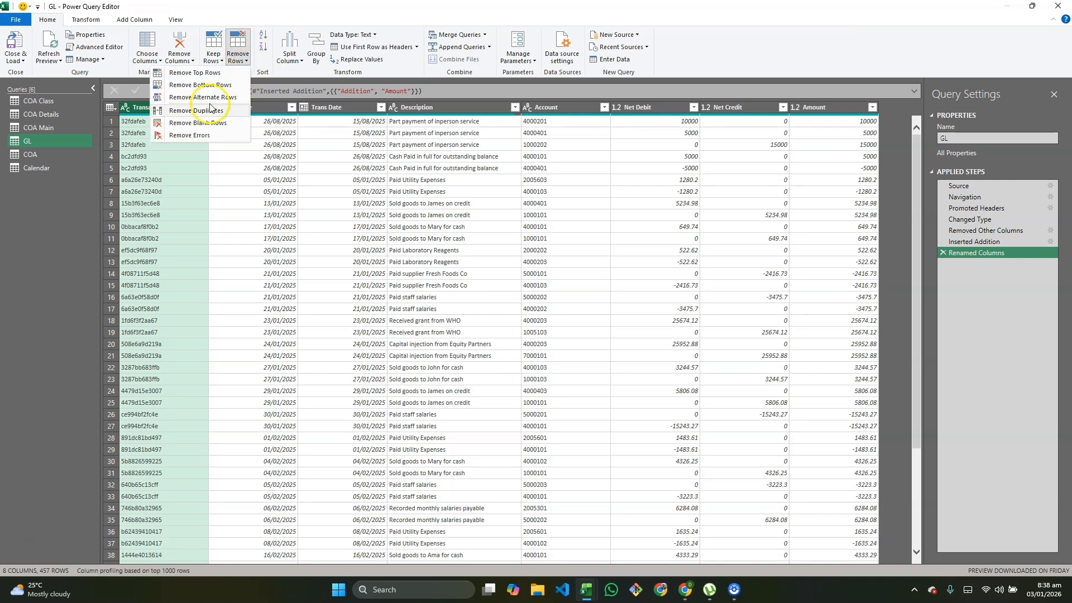
left_click(186, 123)
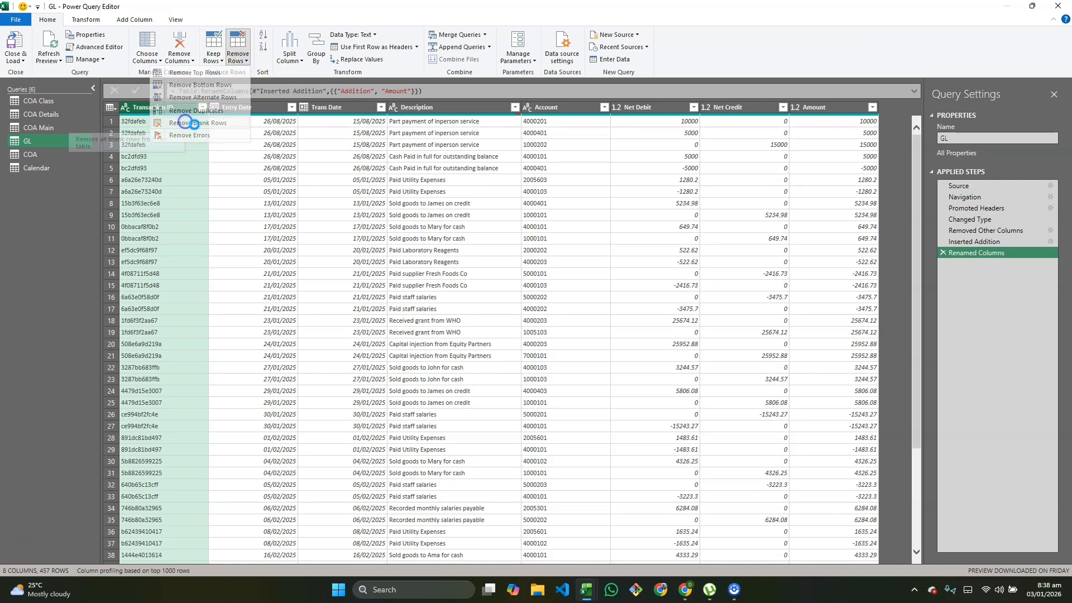
scroll(223, 371, "down", 20)
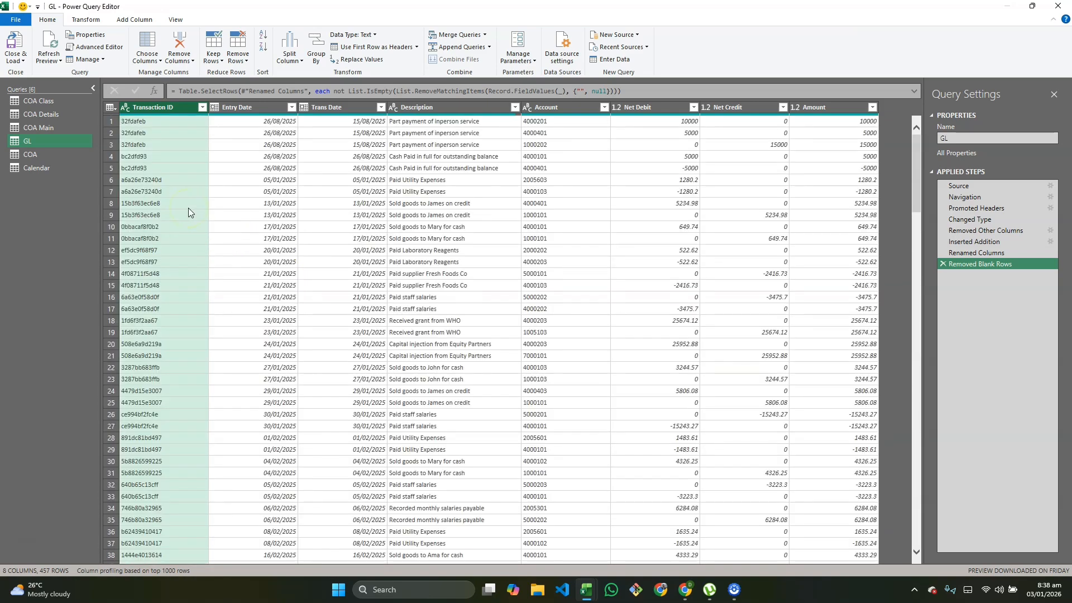
left_click(21, 62)
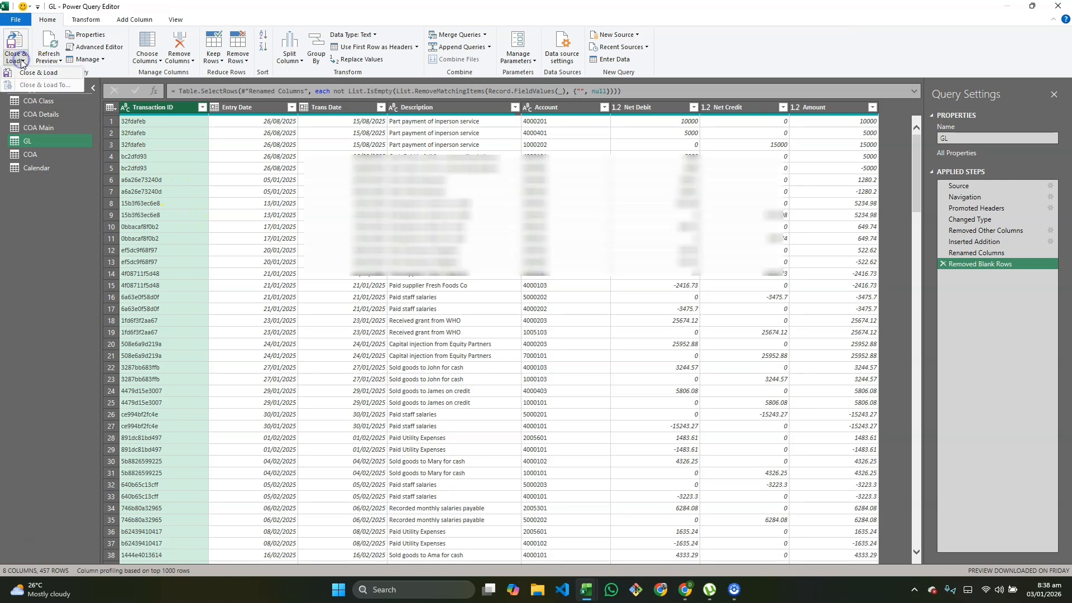
left_click(28, 73)
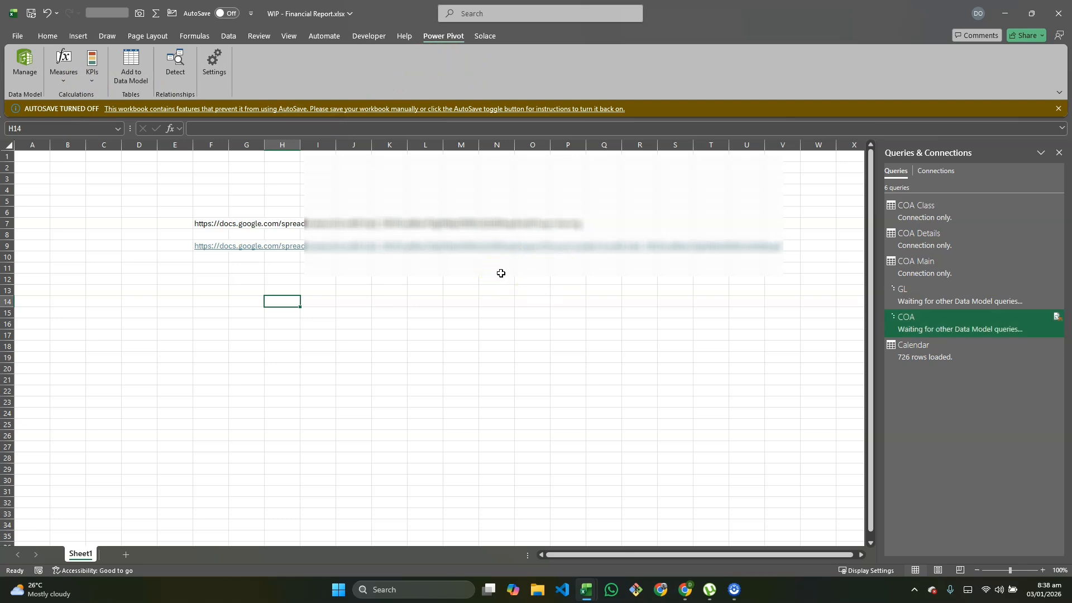
Step: Create relationships in the data model diagram from GL Account to COA Account Code-Details and from Calendar Date to GL Trans Date
left_click(26, 64)
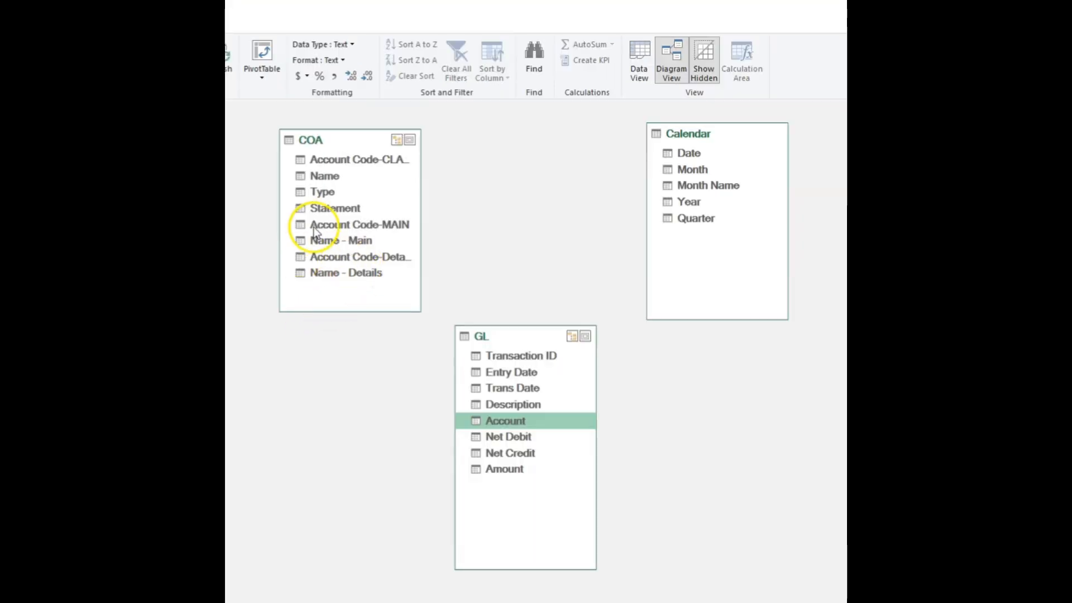
left_click_drag(497, 420, 335, 259)
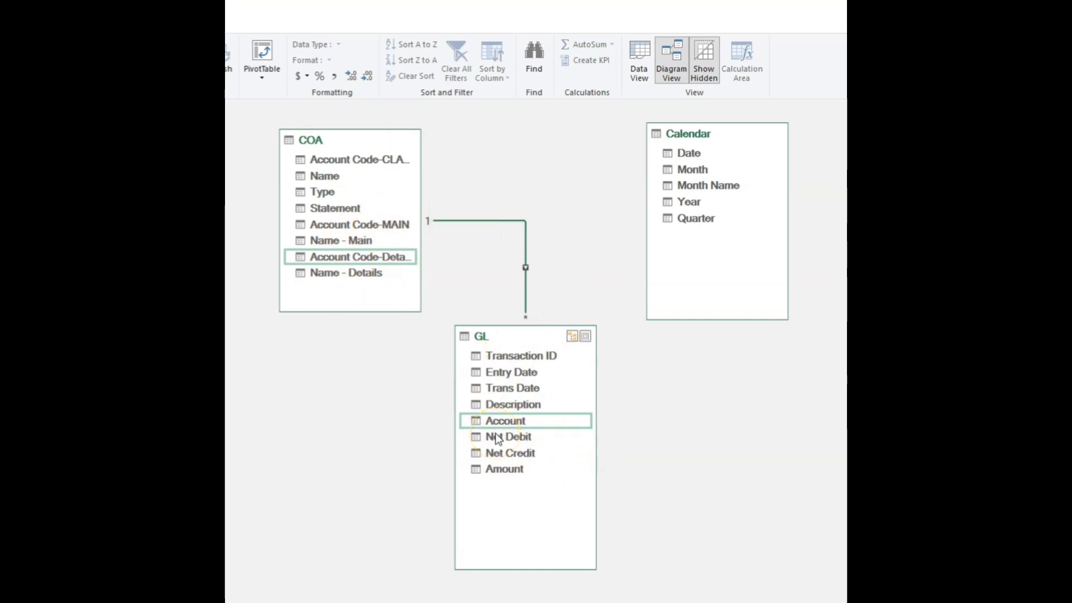
left_click_drag(692, 155, 514, 386)
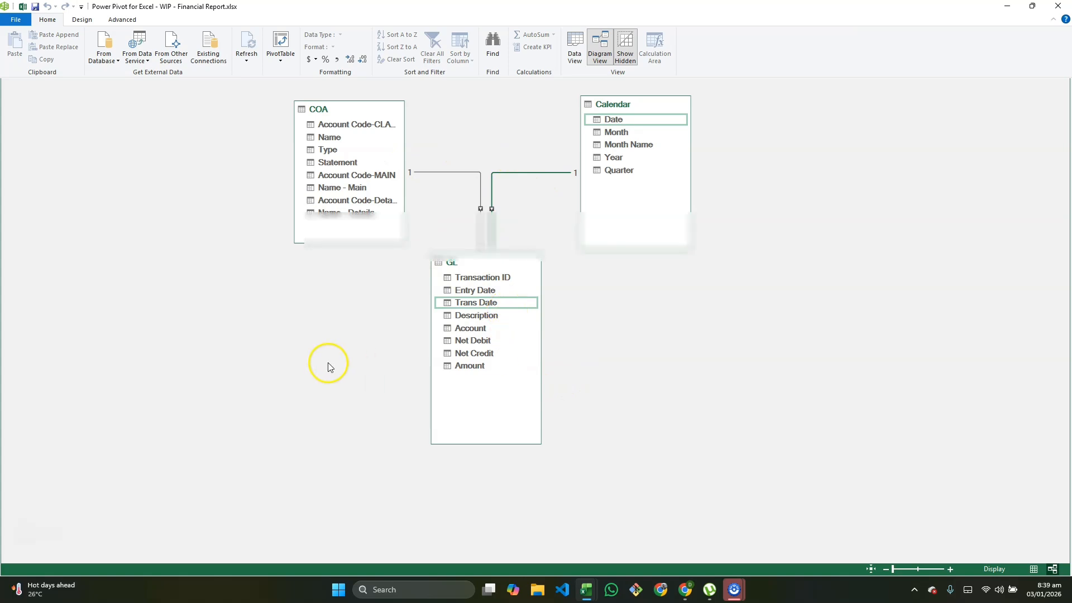
Step: Insert a PivotTable based on the data model in a new worksheet
left_click(277, 63)
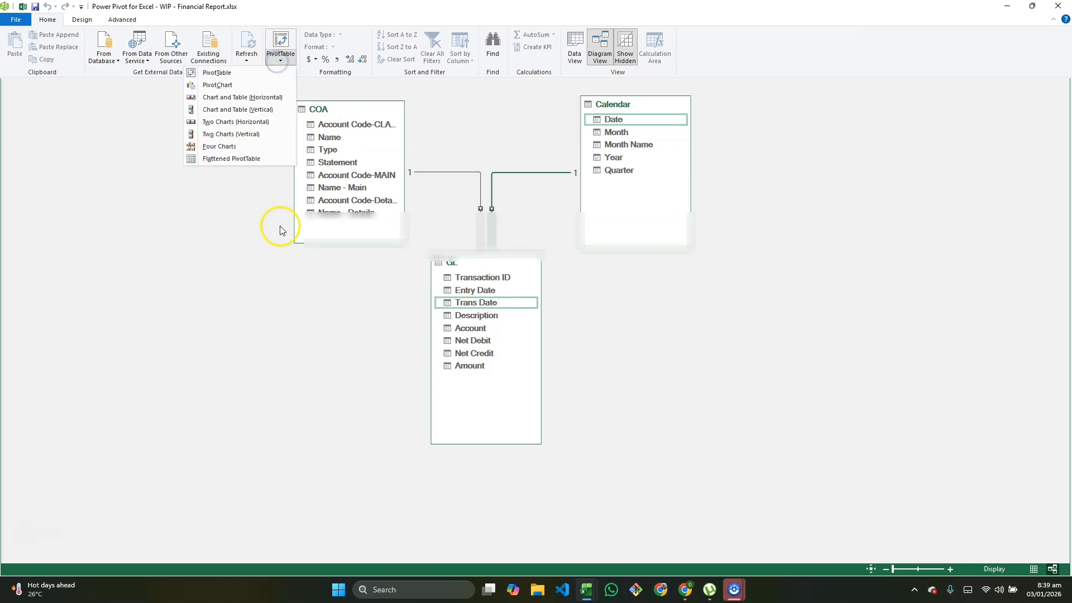
left_click(232, 73)
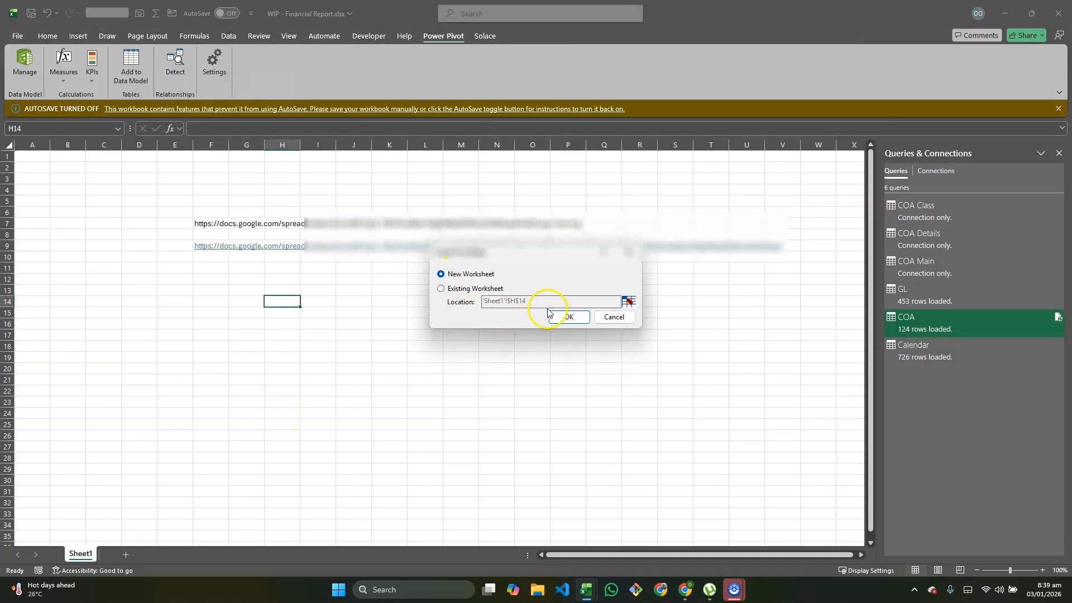
left_click(569, 316)
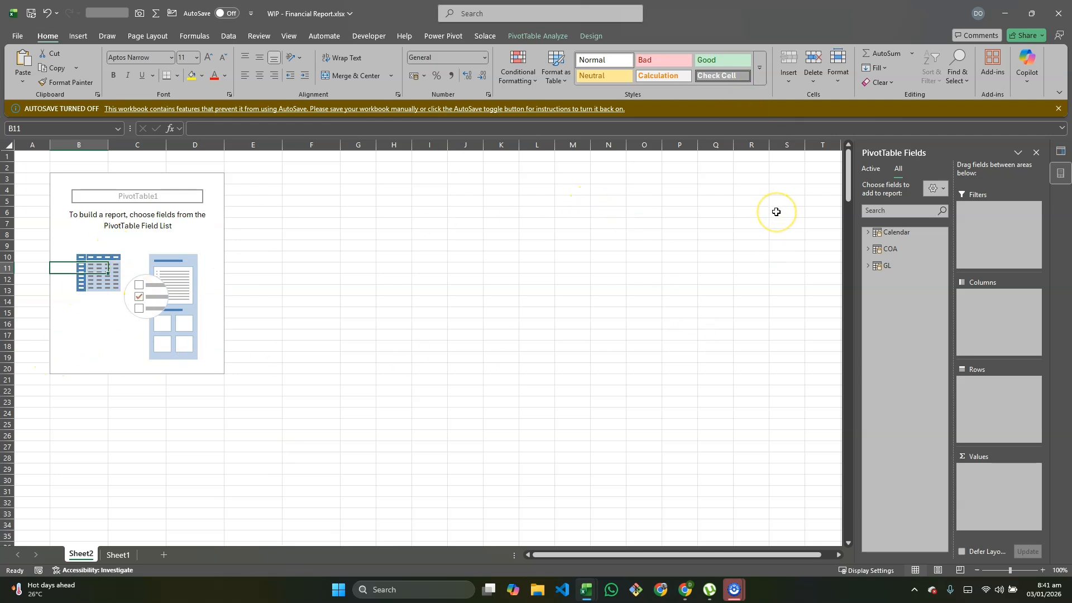
Step: Add the GL table's Amount field to the PivotTable values and its Account field to the rows
left_click(863, 267)
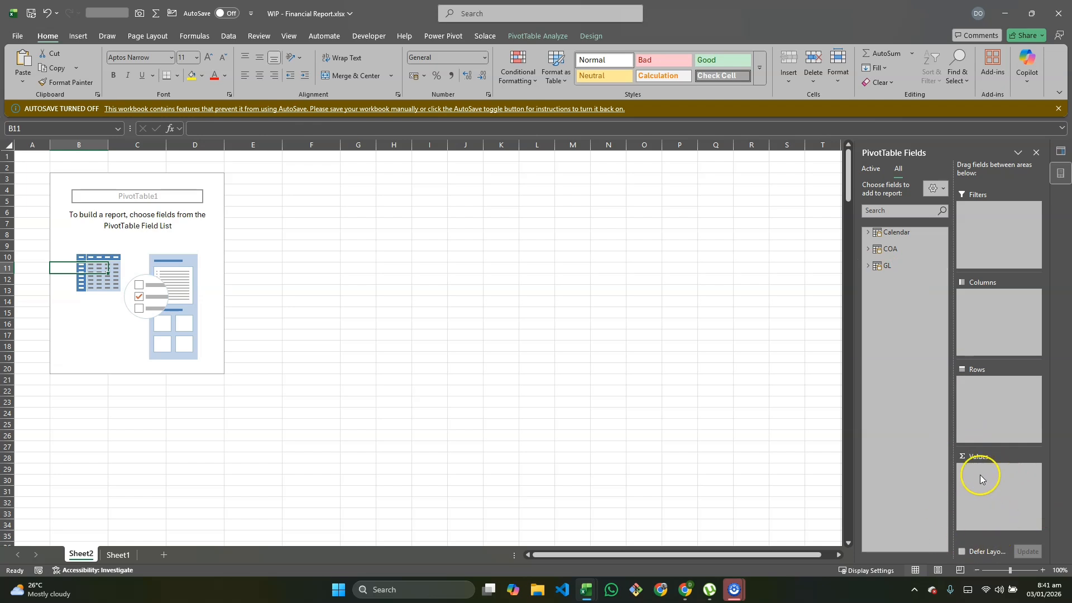
left_click(869, 266)
left_click_drag(905, 375, 950, 417)
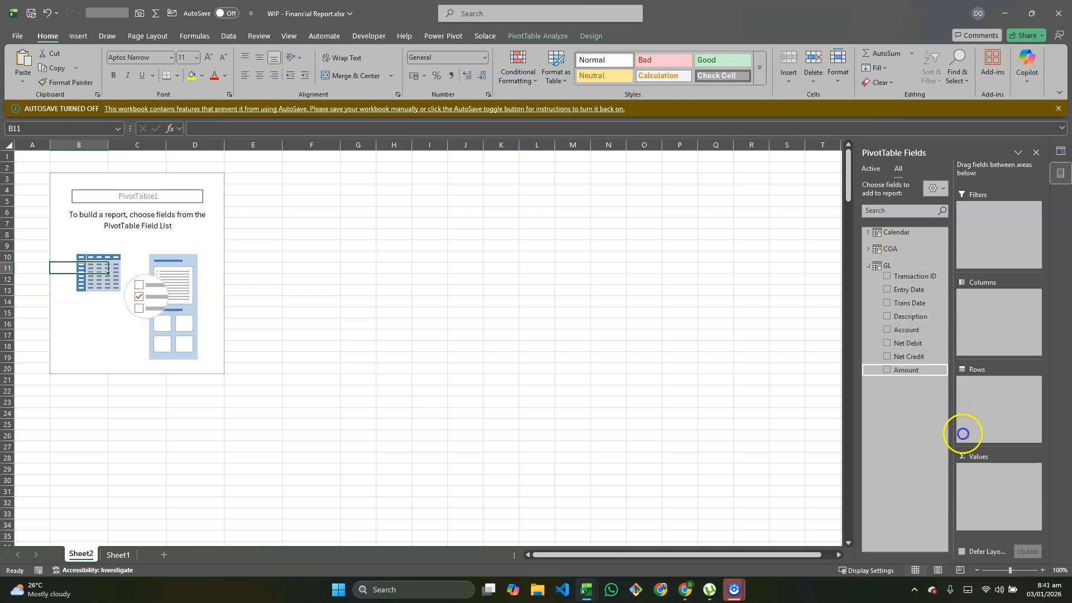
left_click_drag(990, 480, 990, 480)
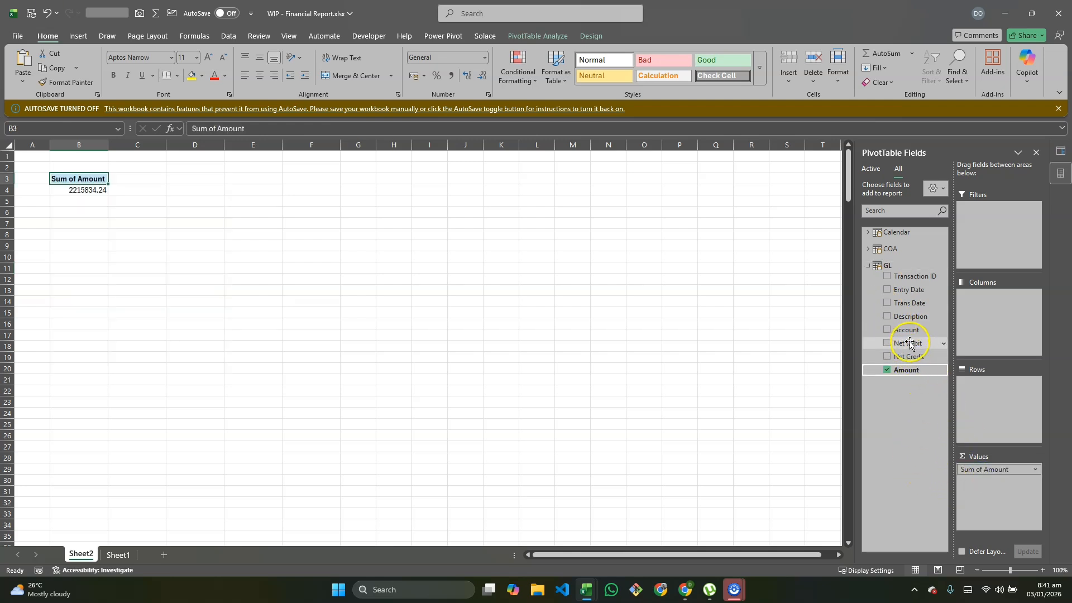
left_click_drag(908, 330, 974, 385)
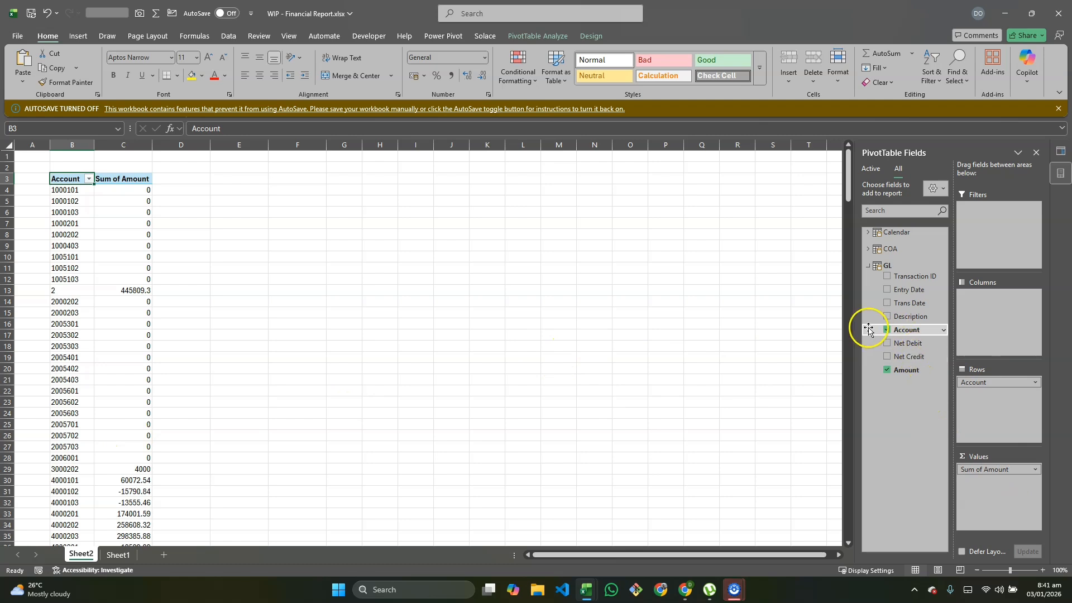
Step: Replace the Account field in the PivotTable rows with the COA table's Name - Details field and review the listed accounts
left_click(886, 329)
left_click(867, 265)
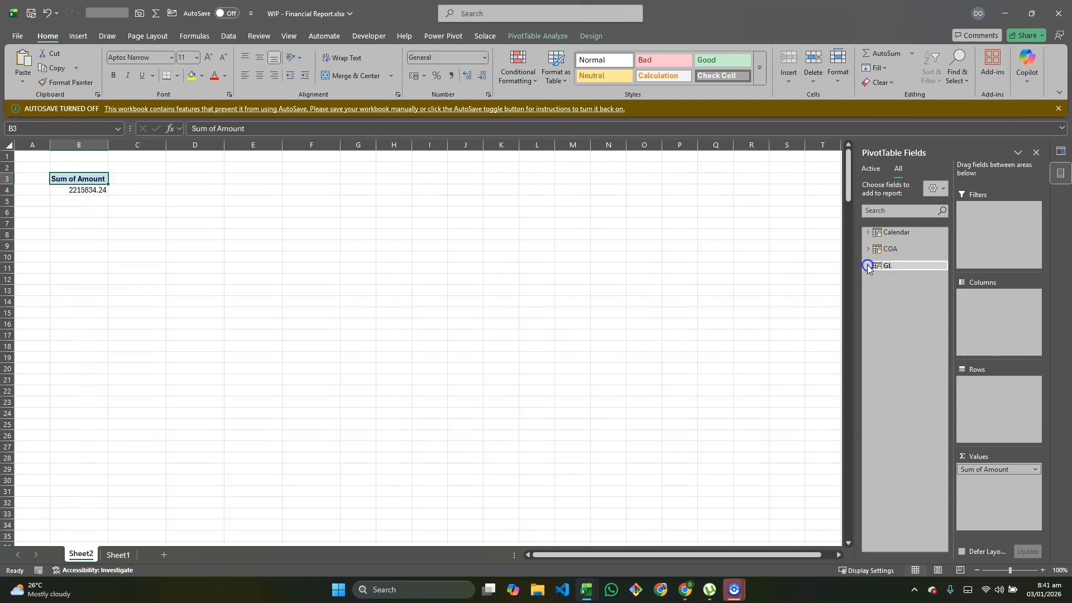
left_click(867, 249)
left_click_drag(897, 353, 977, 388)
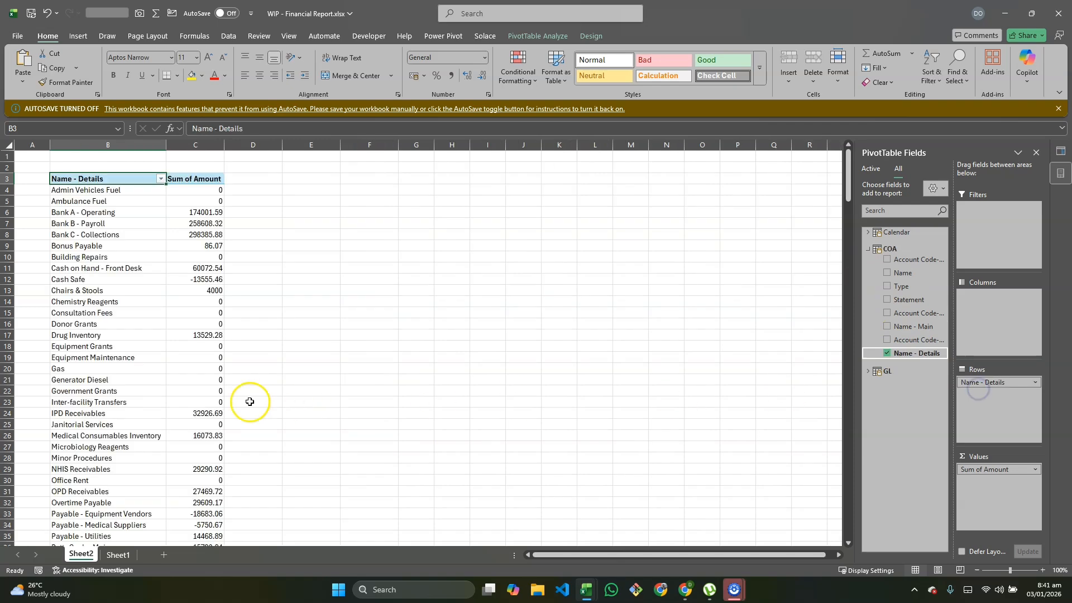
scroll(153, 381, "down", 8)
scroll(154, 381, "up", 8)
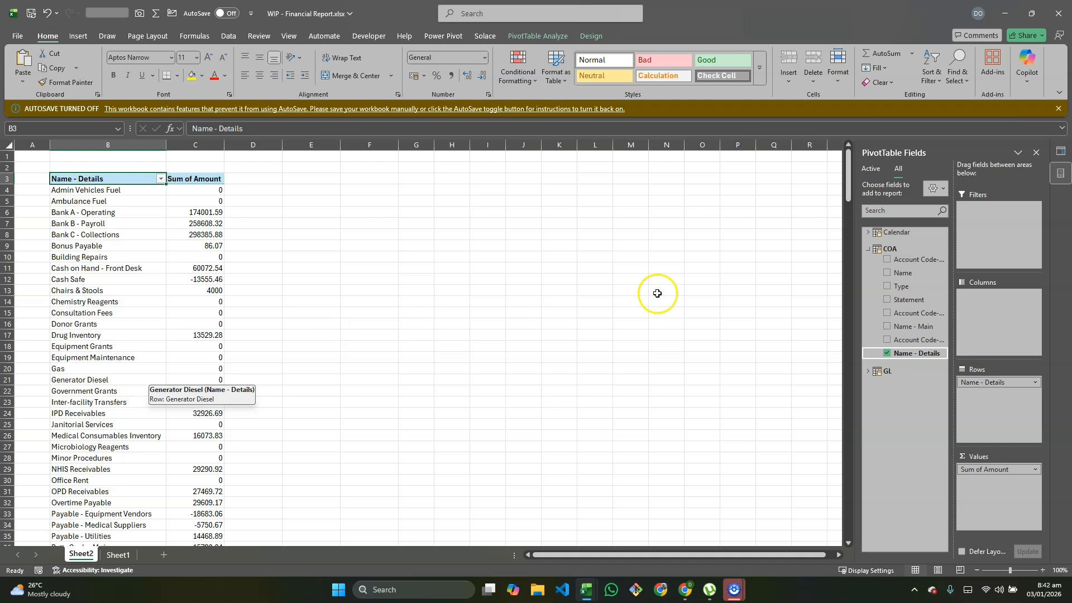
Step: Clear the PivotTable by removing the COA Name - Details field and the GL Amount field
left_click(886, 354)
left_click(867, 249)
left_click(869, 266)
left_click(887, 369)
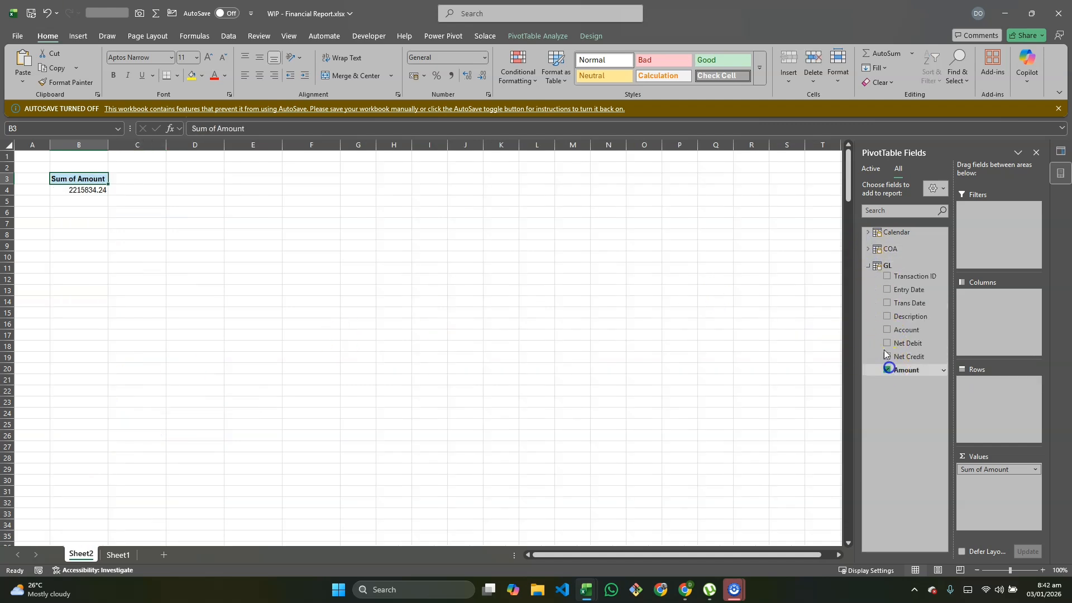
left_click(869, 265)
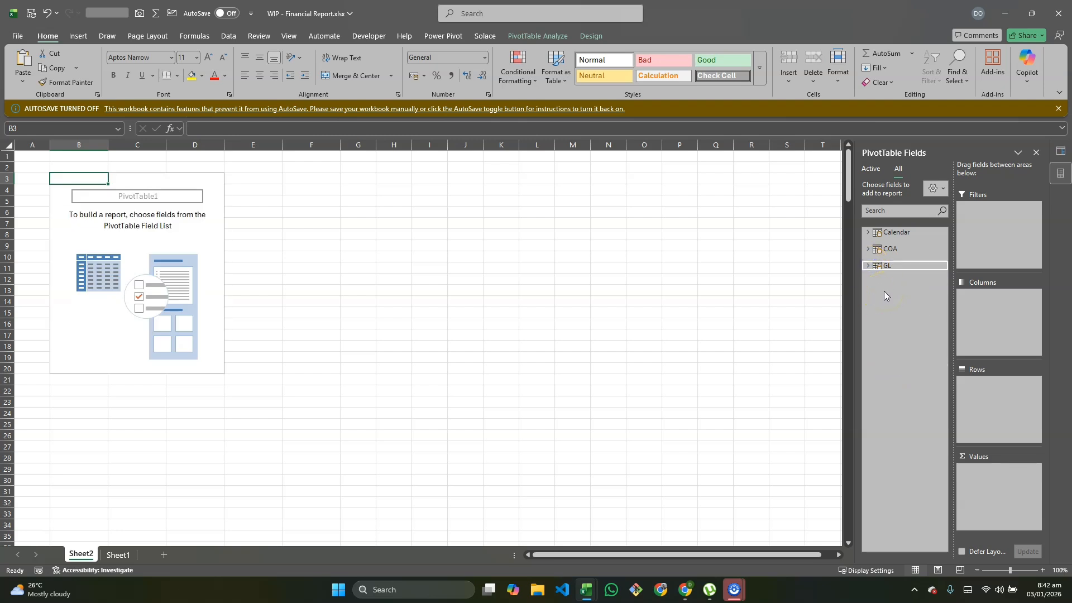
Step: Add the GL table's Amount field to the PivotTable values and the COA table's Name field to the rows
left_click(888, 268)
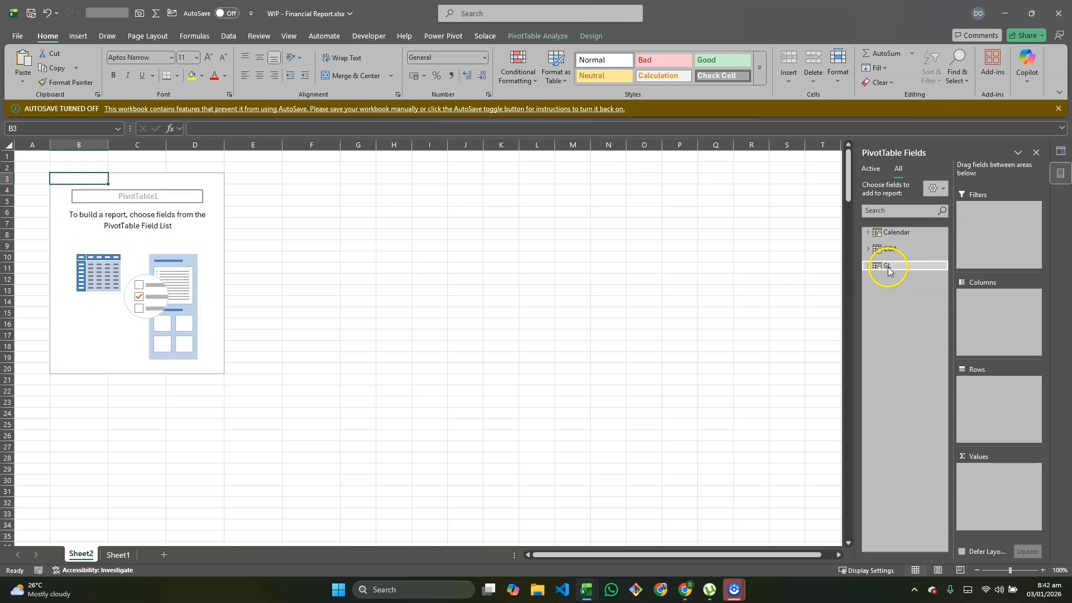
left_click(867, 265)
left_click_drag(901, 370, 973, 485)
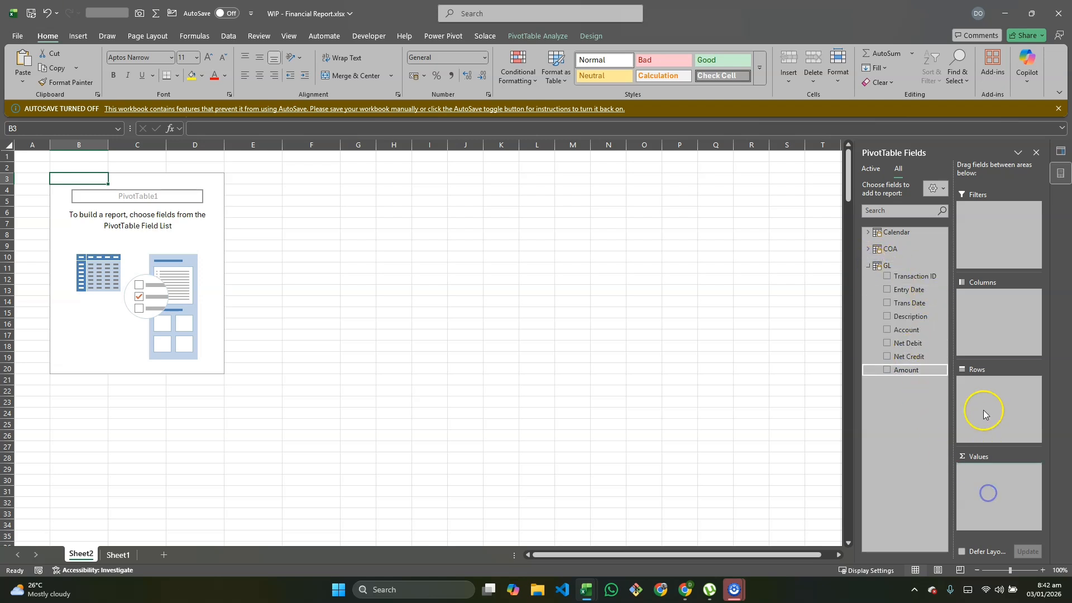
left_click(867, 266)
left_click(868, 248)
left_click_drag(902, 273, 918, 282)
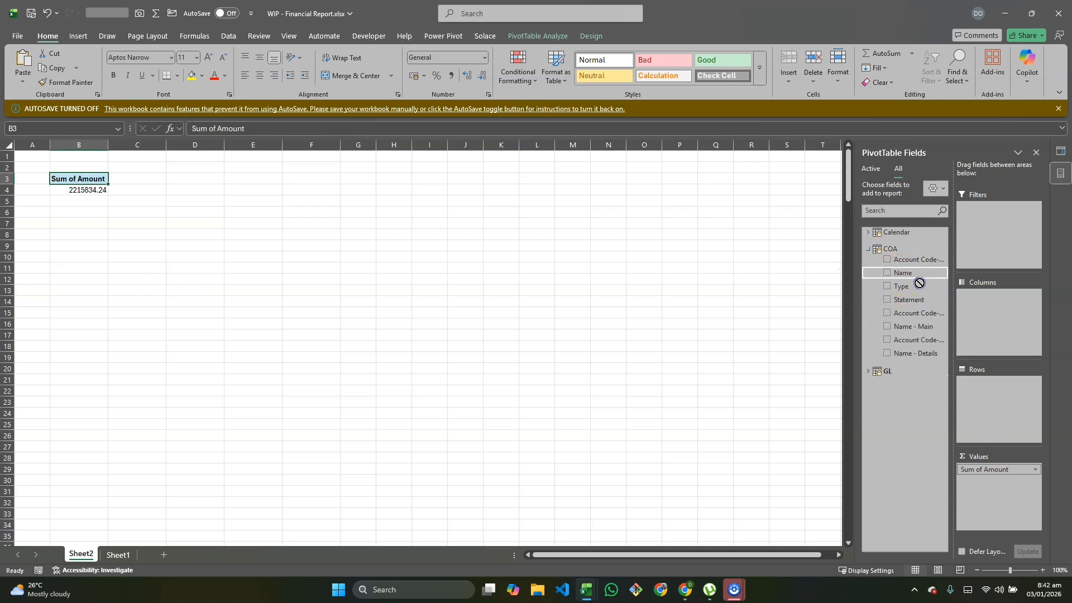
left_click_drag(974, 301, 1007, 381)
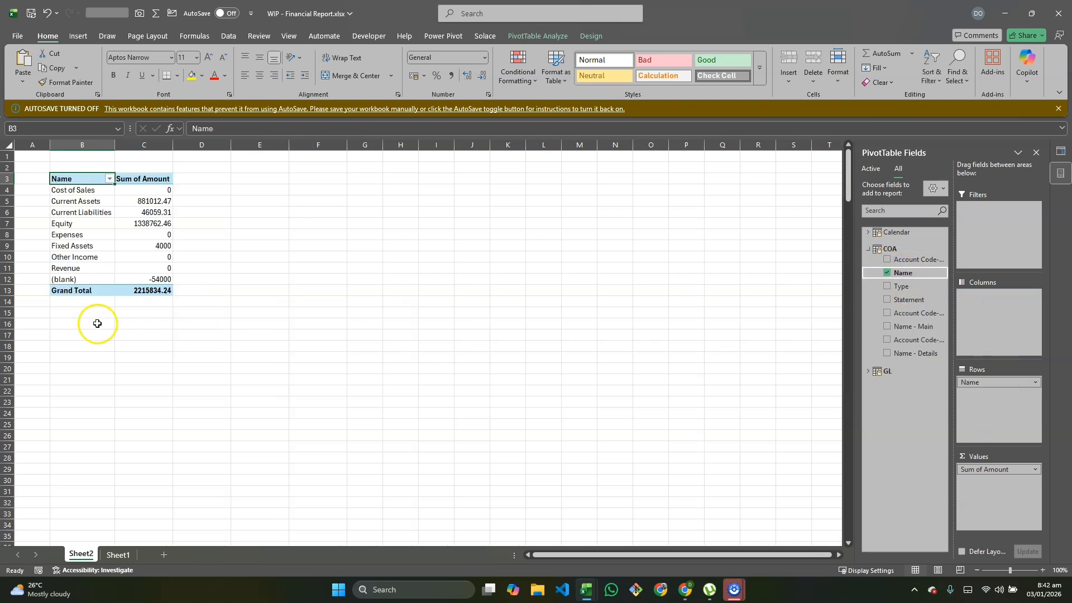
Step: Examine the summed amounts of the account classes row by row, from Cost of Sales down to (blank)
left_click(8, 190)
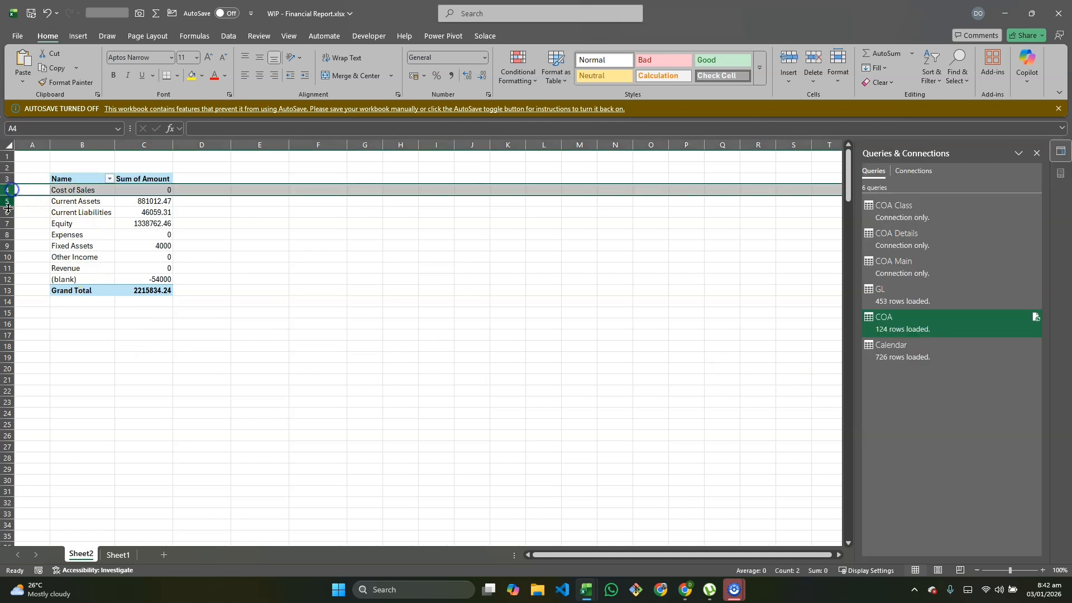
left_click(8, 201)
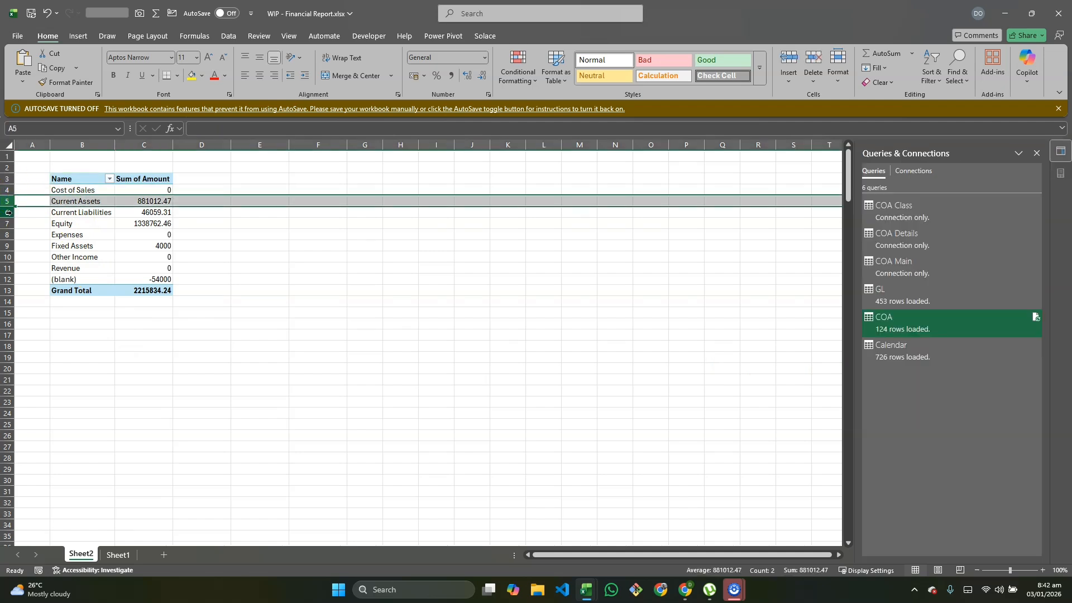
left_click(8, 212)
left_click(7, 223)
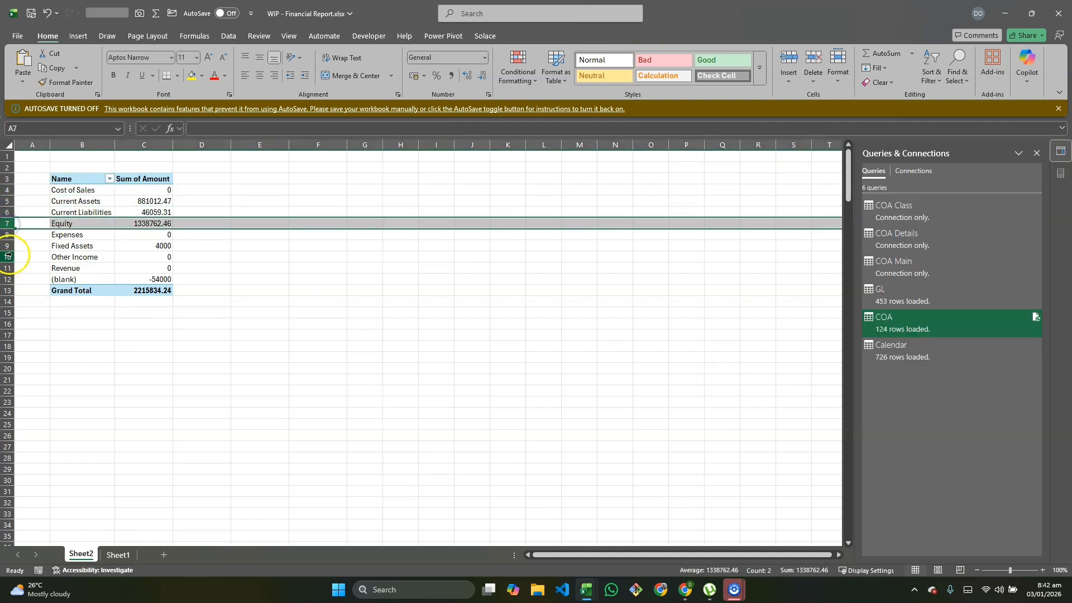
left_click(7, 246)
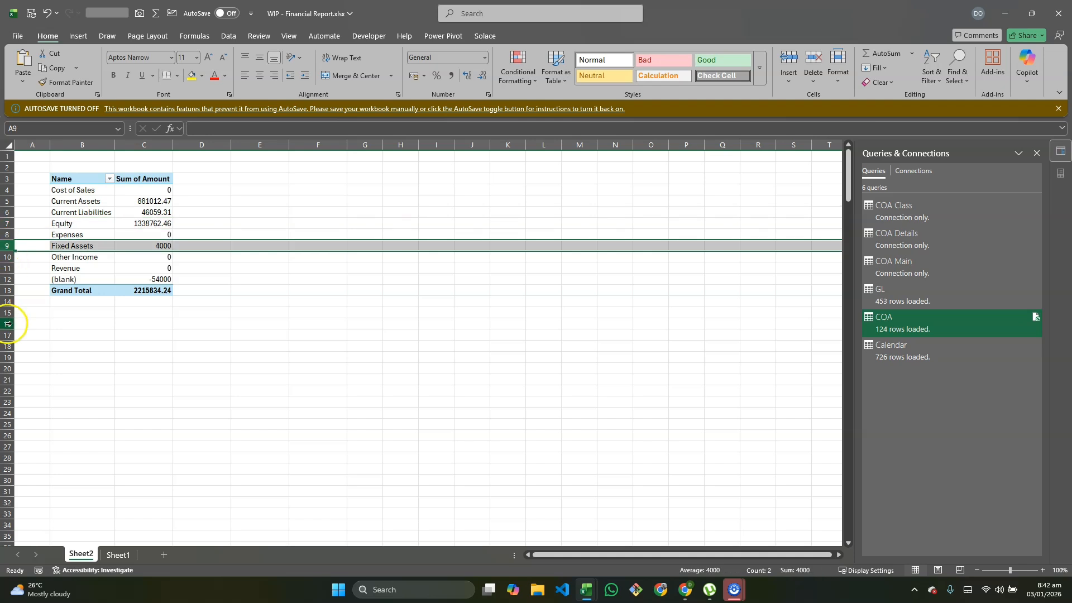
left_click(8, 257)
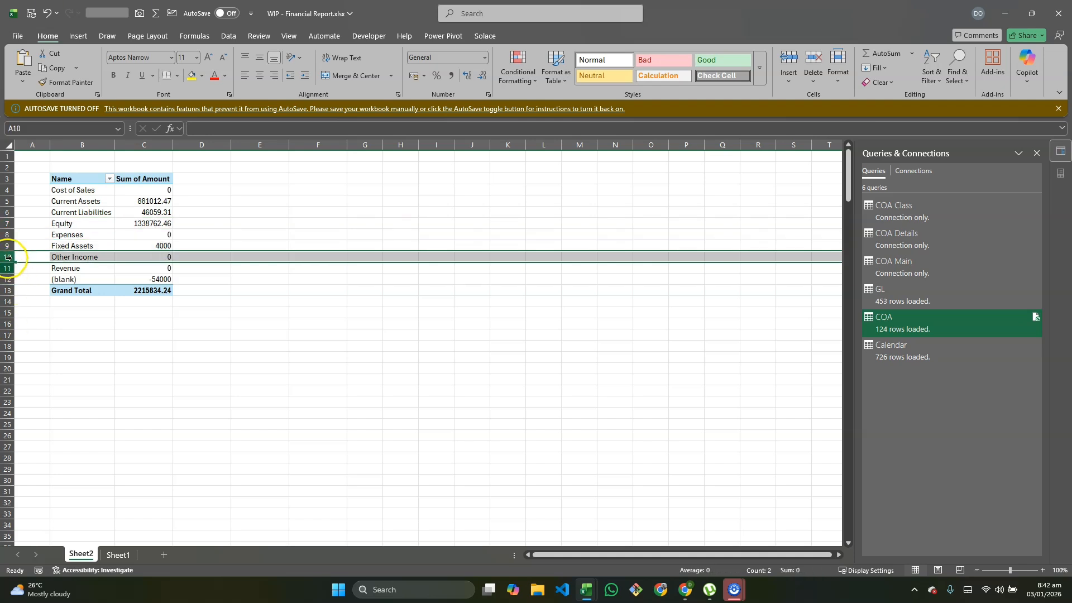
left_click(8, 268)
left_click(8, 280)
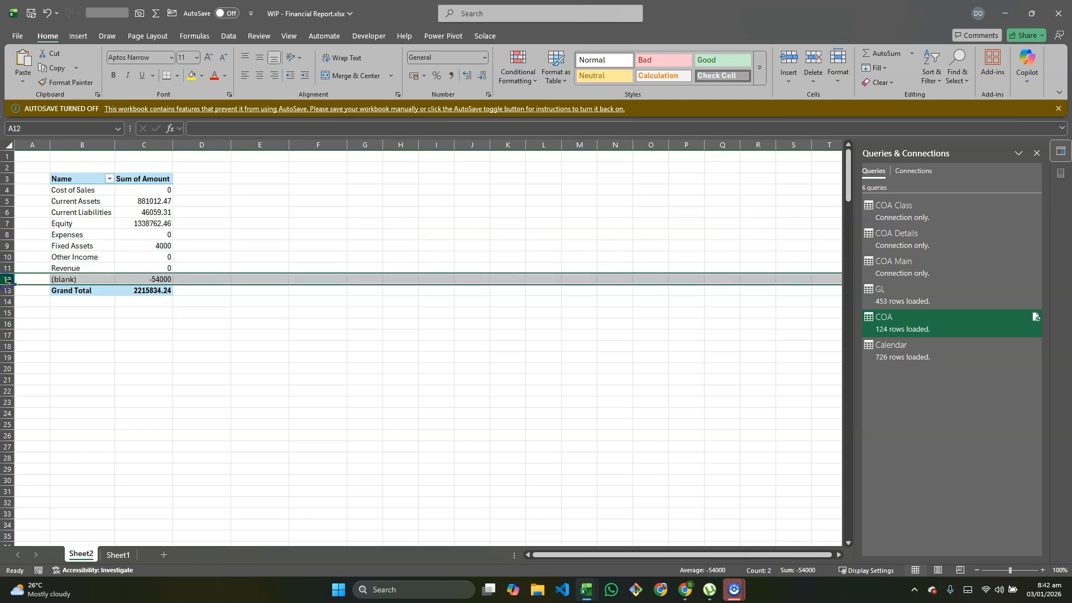
Step: Drill into the transactions behind the (blank) amount, then delete the generated detail sheet
double_click(154, 279)
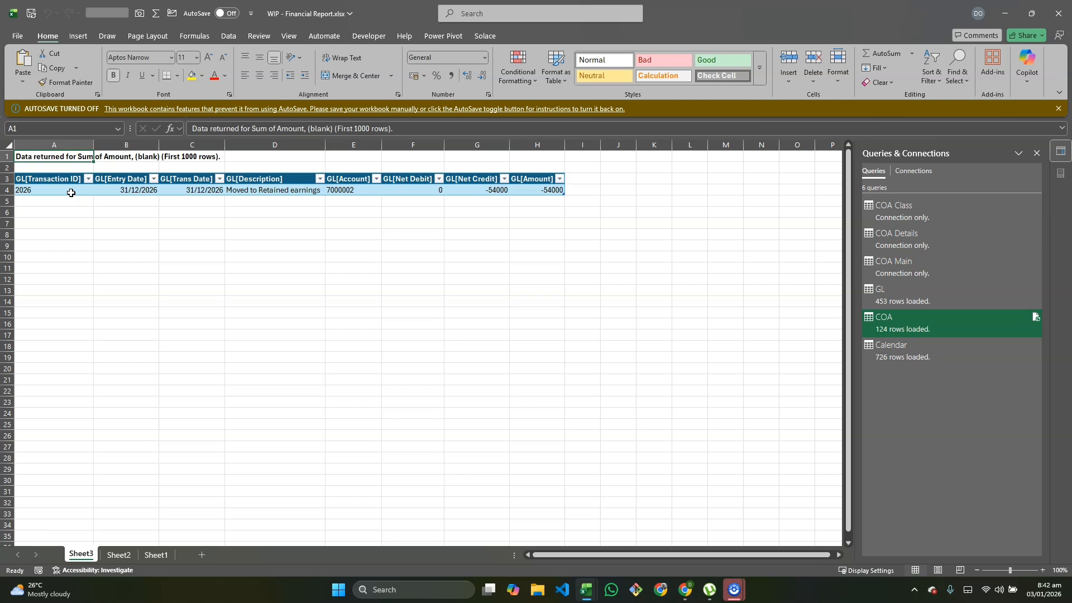
right_click(76, 563)
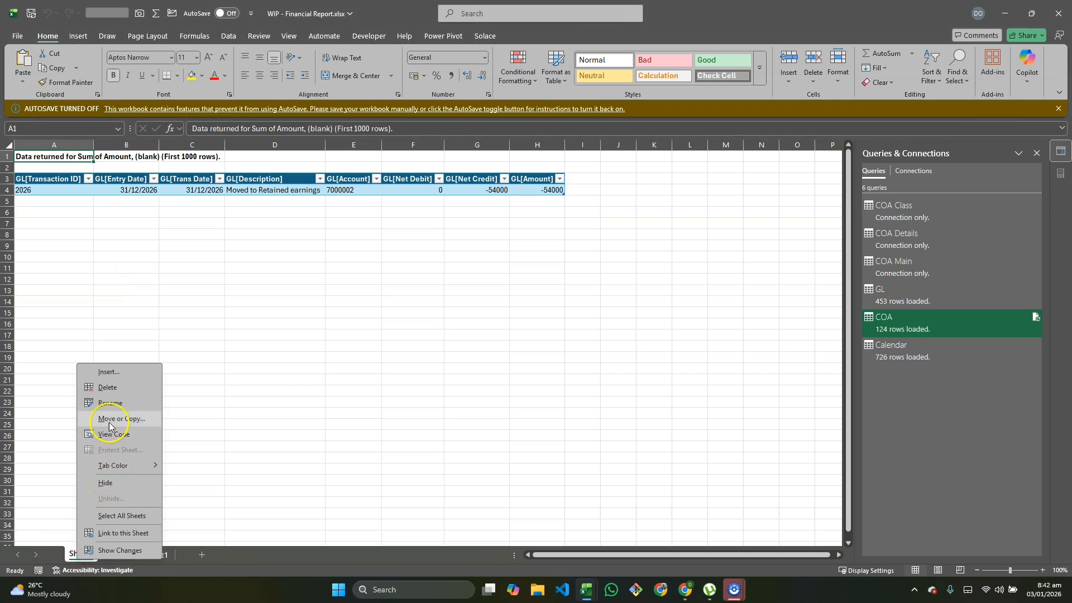
left_click(101, 386)
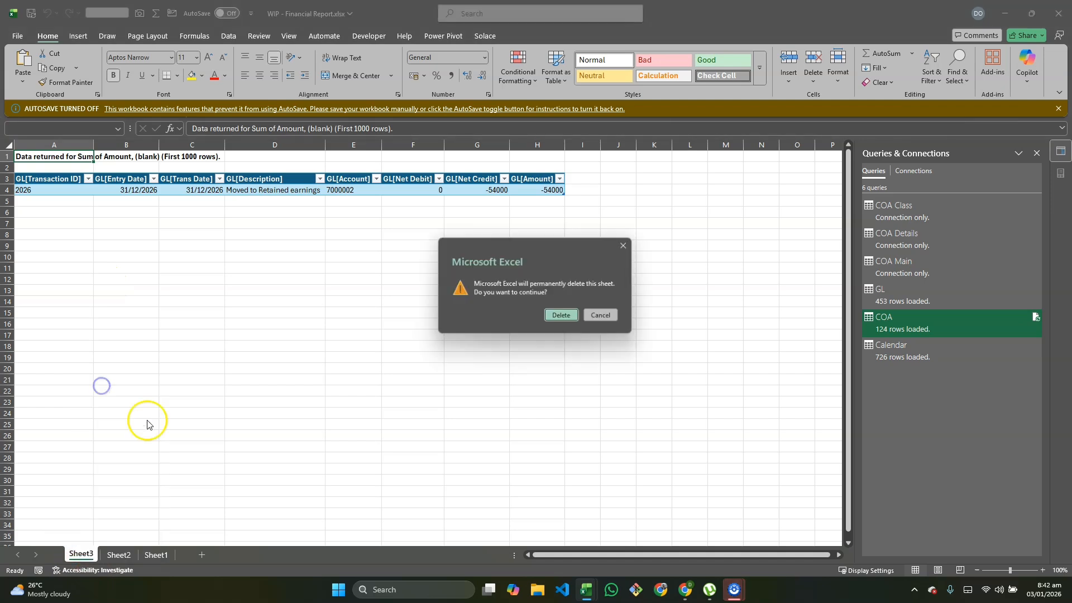
left_click(560, 314)
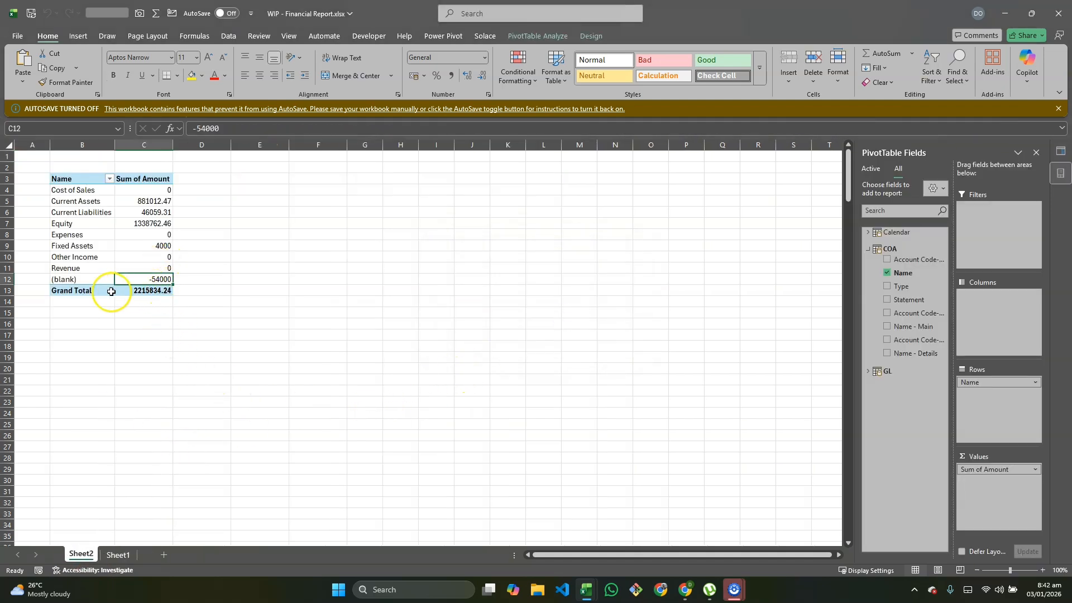
Step: Add the COA table's Statement field as a PivotTable filter and set it to Income Statement
left_click(96, 233)
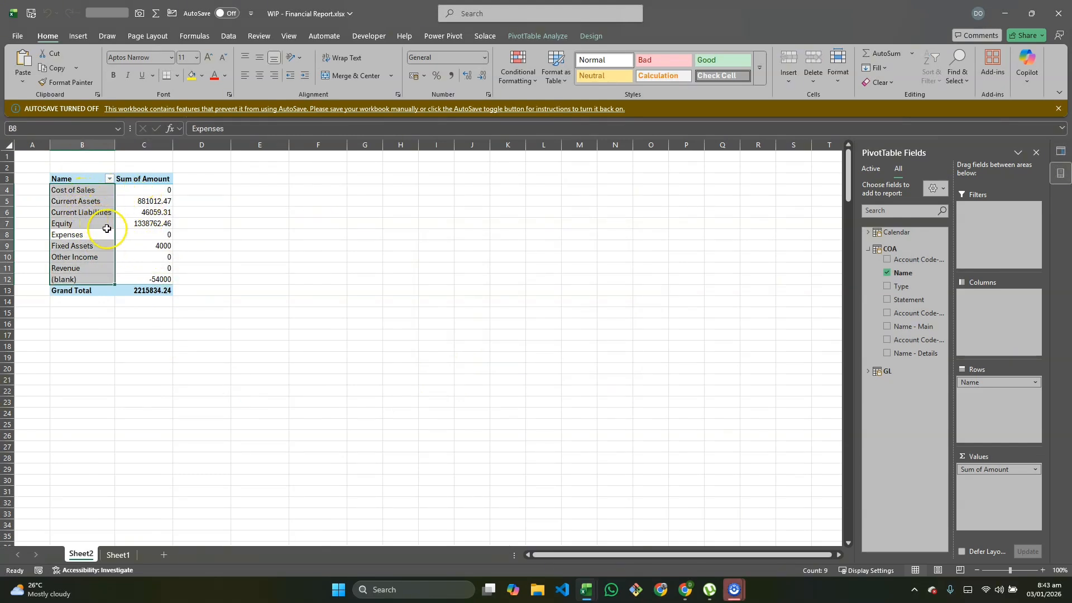
left_click_drag(905, 301, 970, 257)
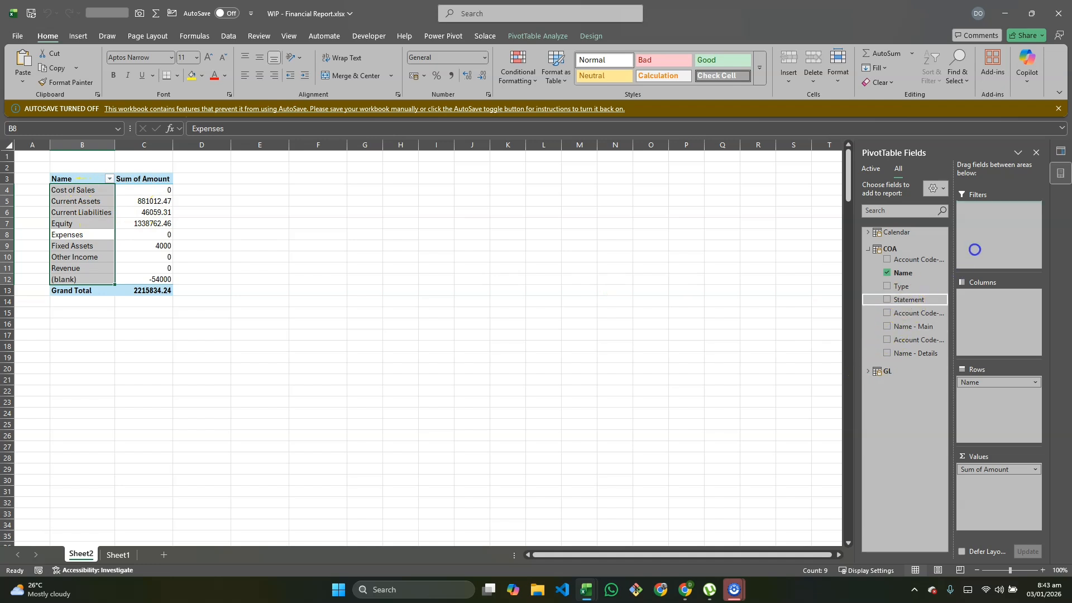
left_click_drag(991, 218, 990, 219)
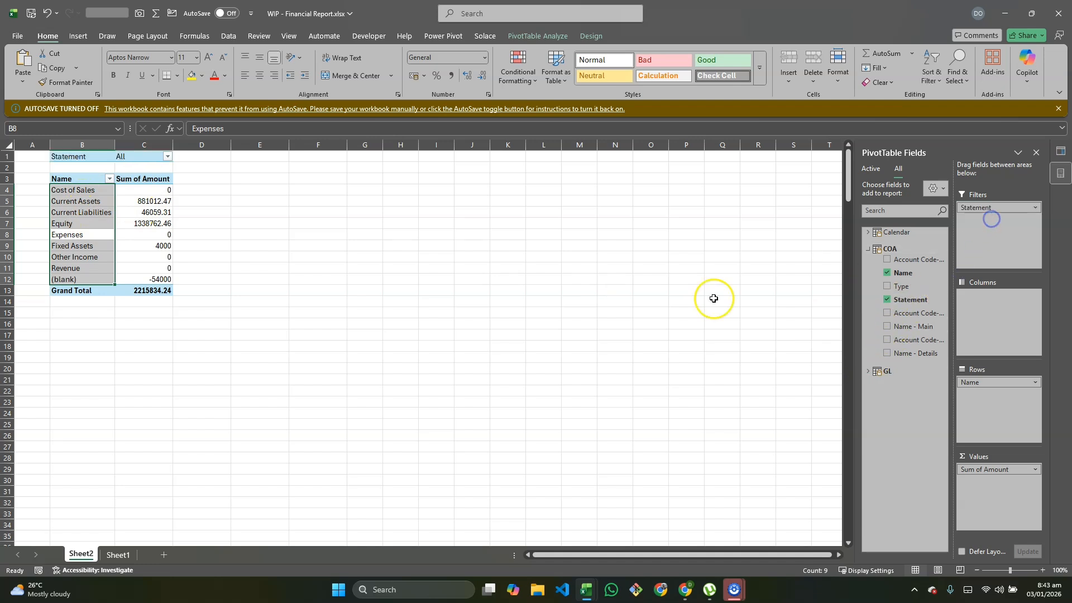
left_click(168, 156)
left_click(48, 186)
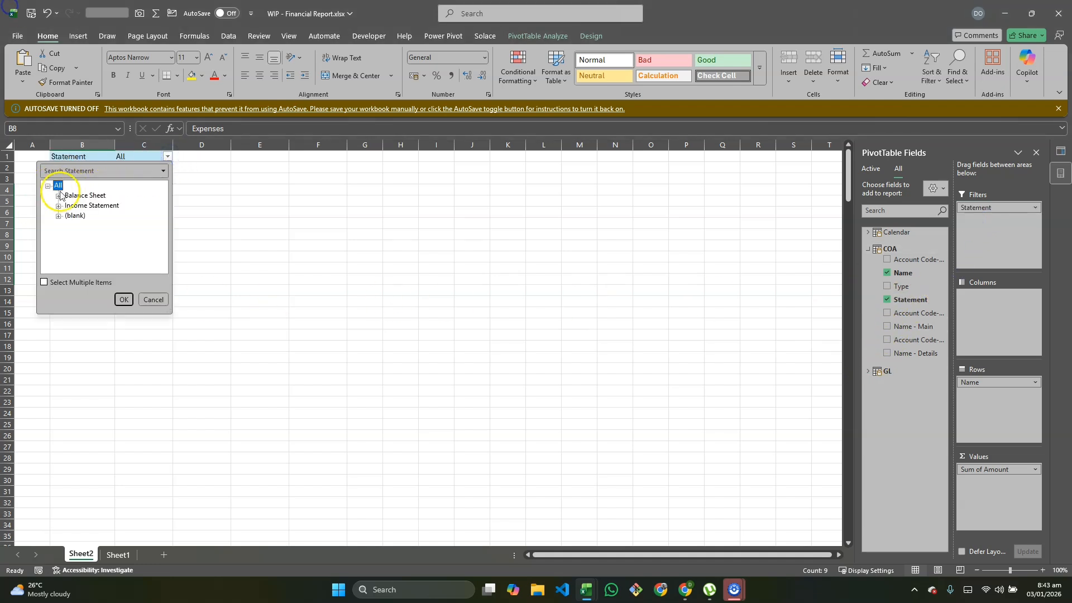
left_click(124, 300)
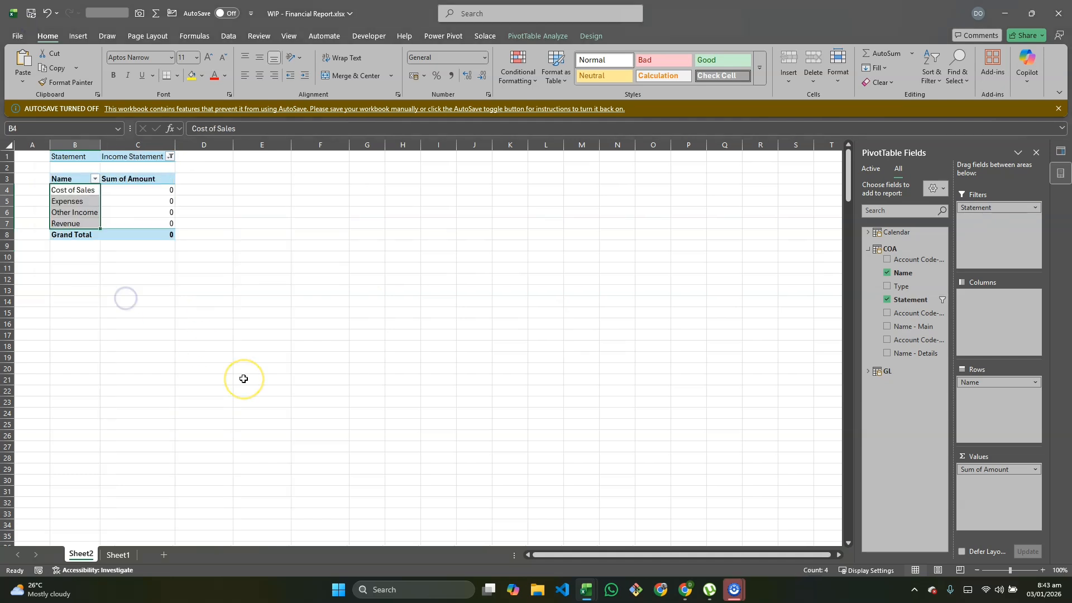
Step: Switch the Statement filter to Balance Sheet and add the COA table's Name - Main field to the rows below Name
left_click(169, 156)
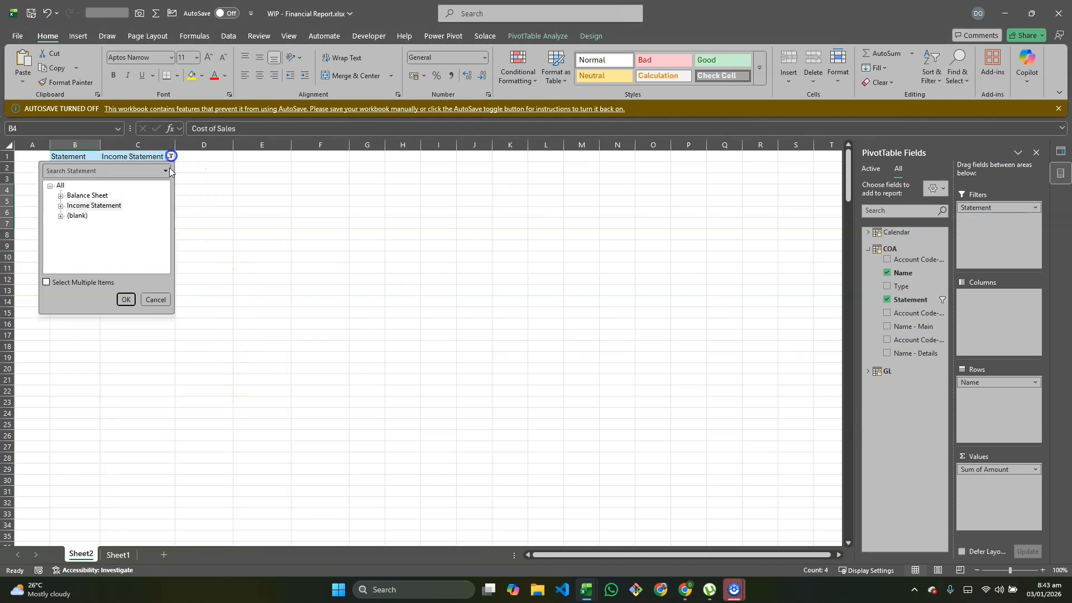
left_click(78, 195)
left_click(125, 299)
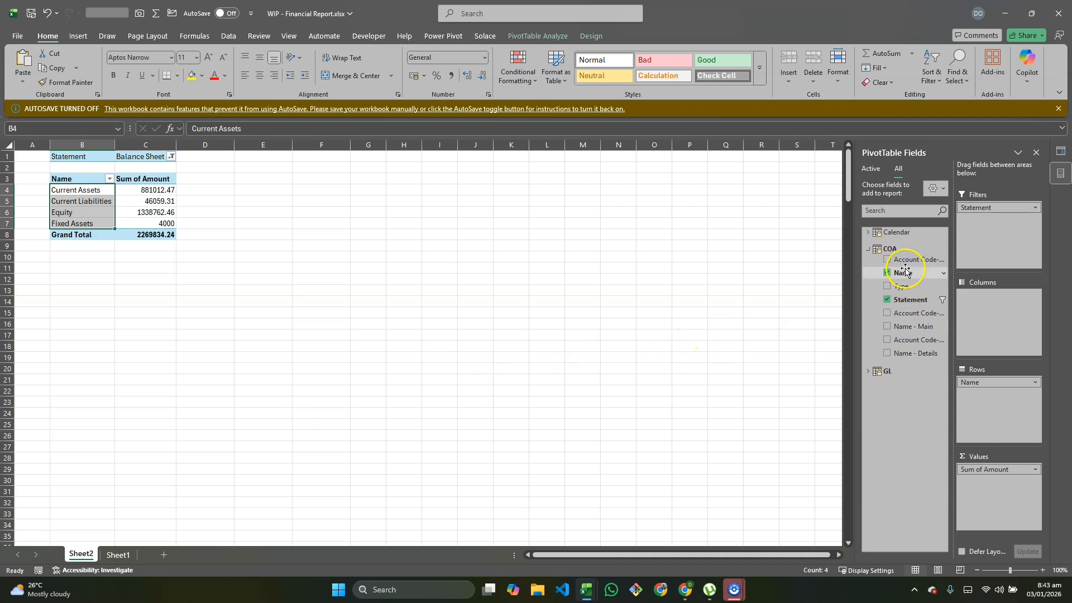
left_click_drag(913, 326, 972, 392)
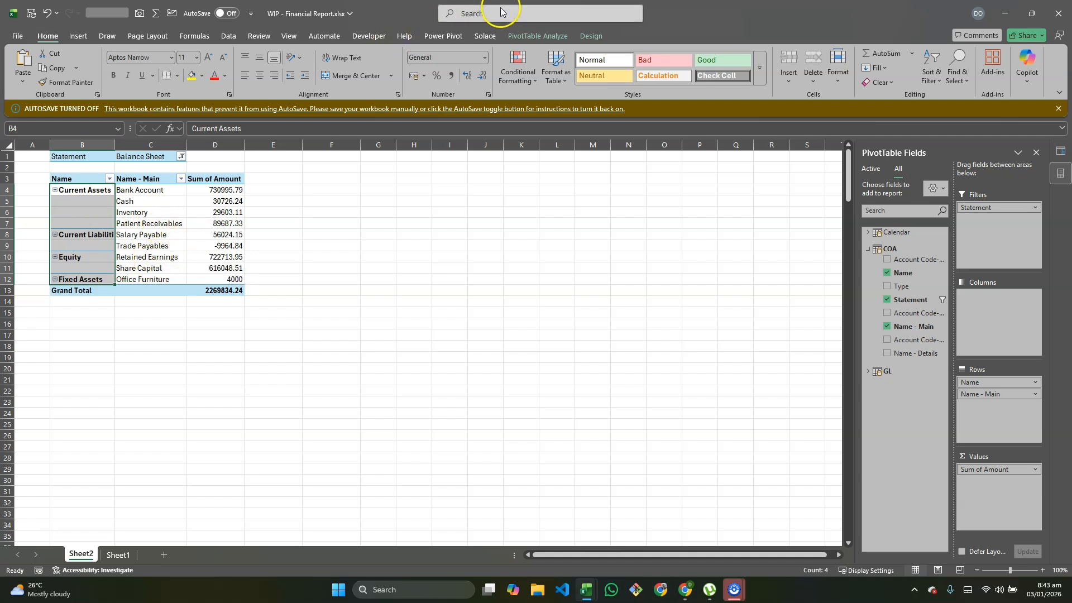
Step: Open the COA table in the data view of the Power Pivot data model
left_click(439, 36)
left_click(30, 60)
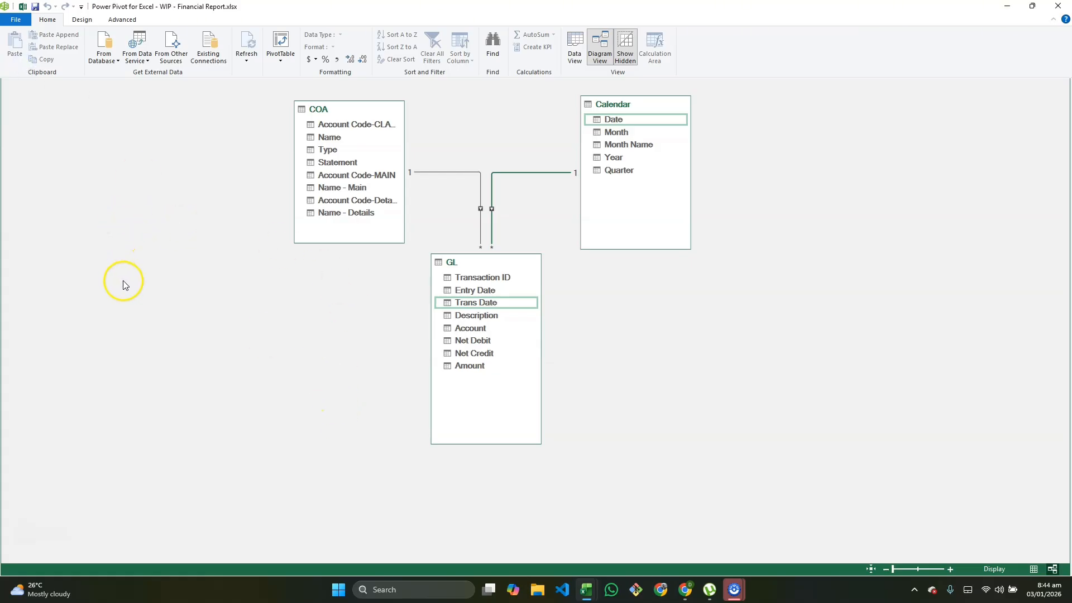
left_click(577, 58)
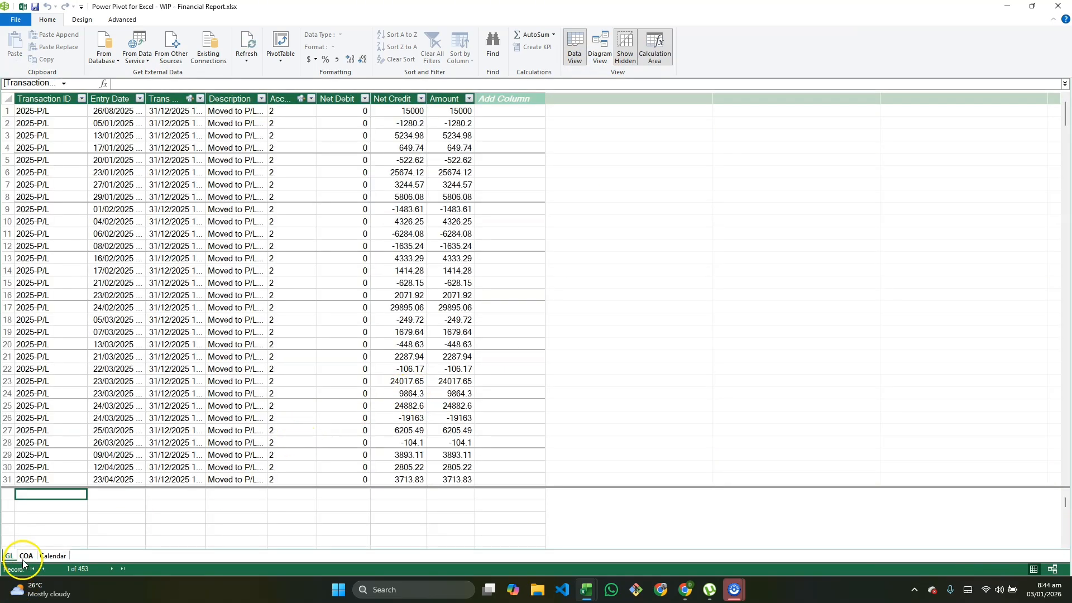
left_click(25, 556)
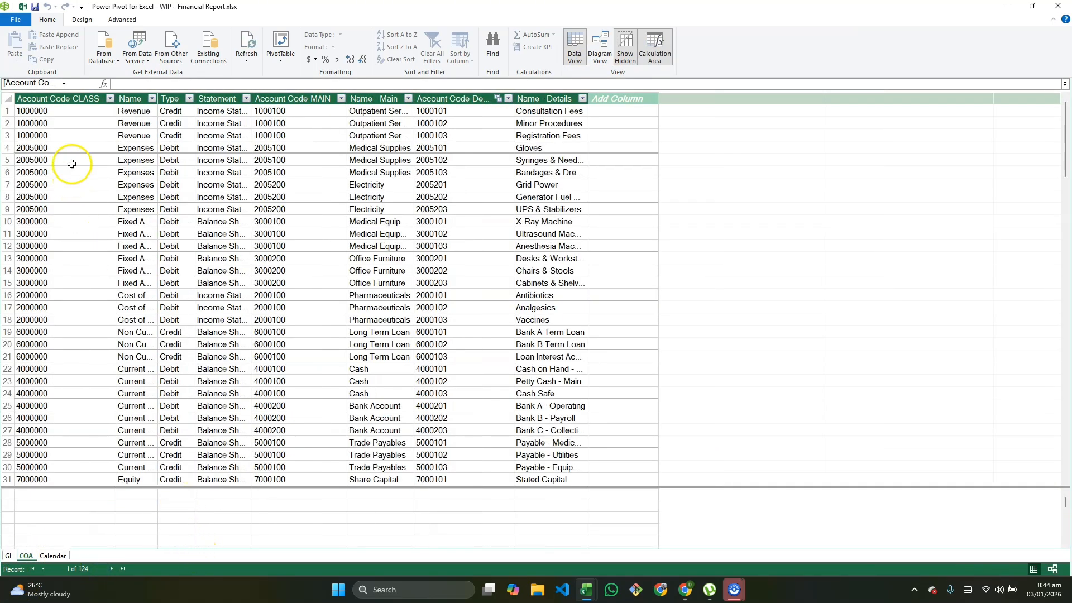
Step: Sort the COA table's Name column by Account Code-CLASS and return to the PivotTable in the workbook
left_click(133, 96)
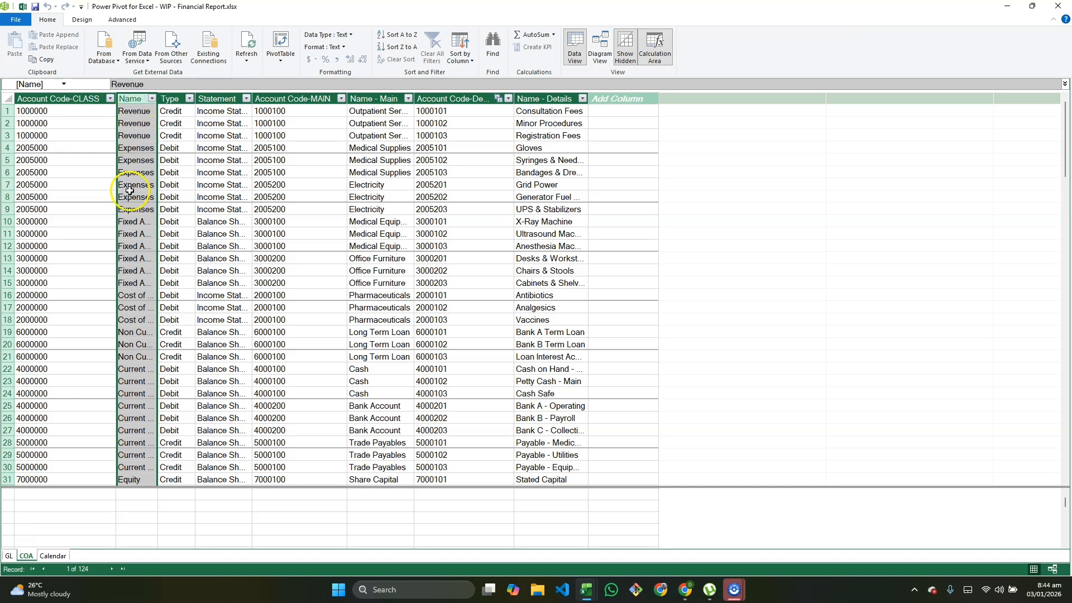
left_click(459, 56)
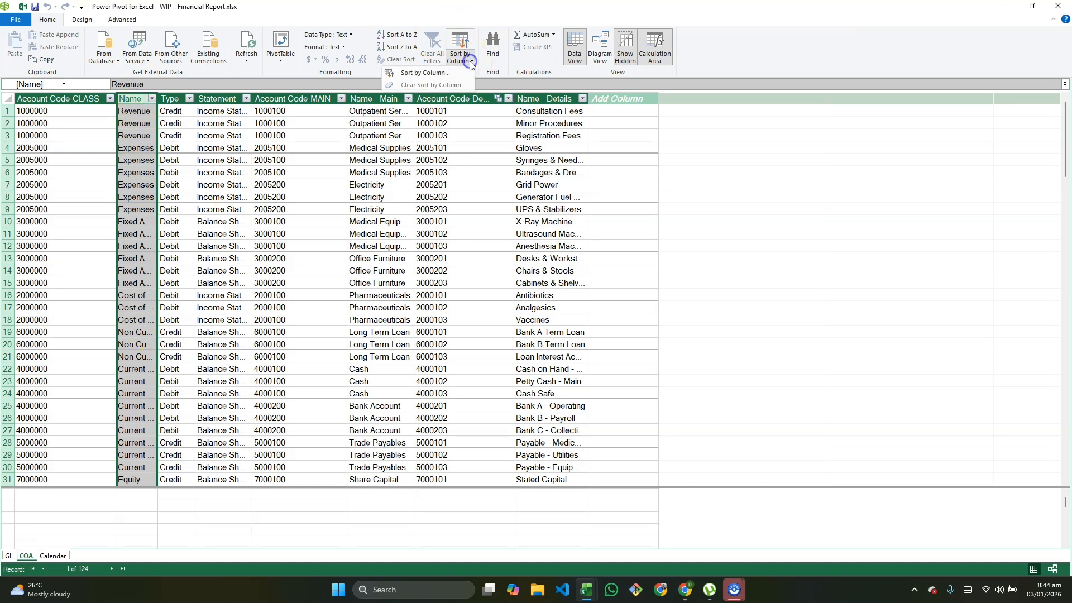
left_click(424, 73)
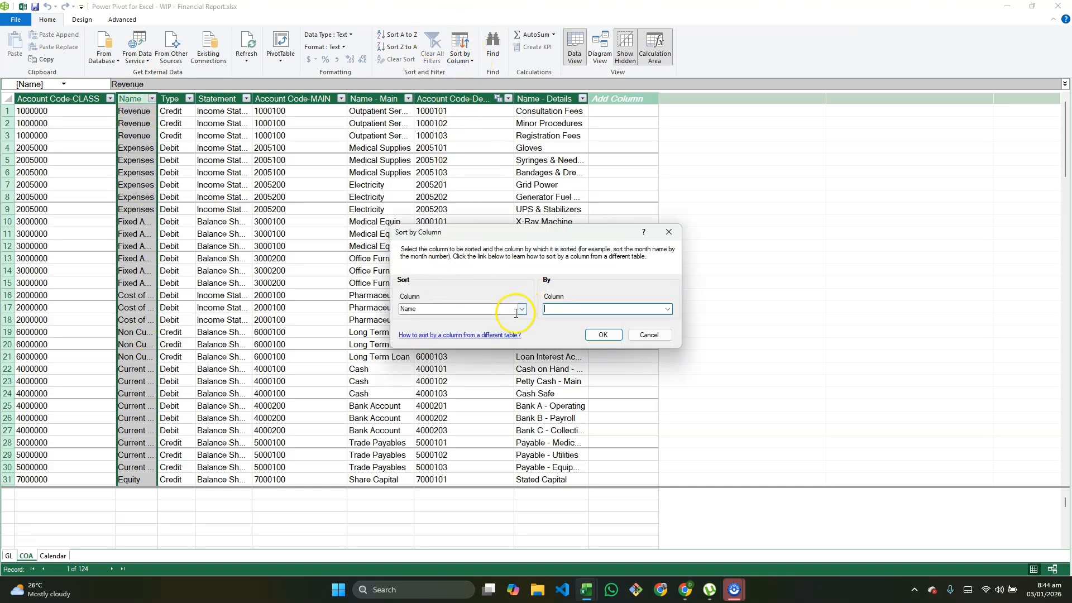
left_click(668, 309)
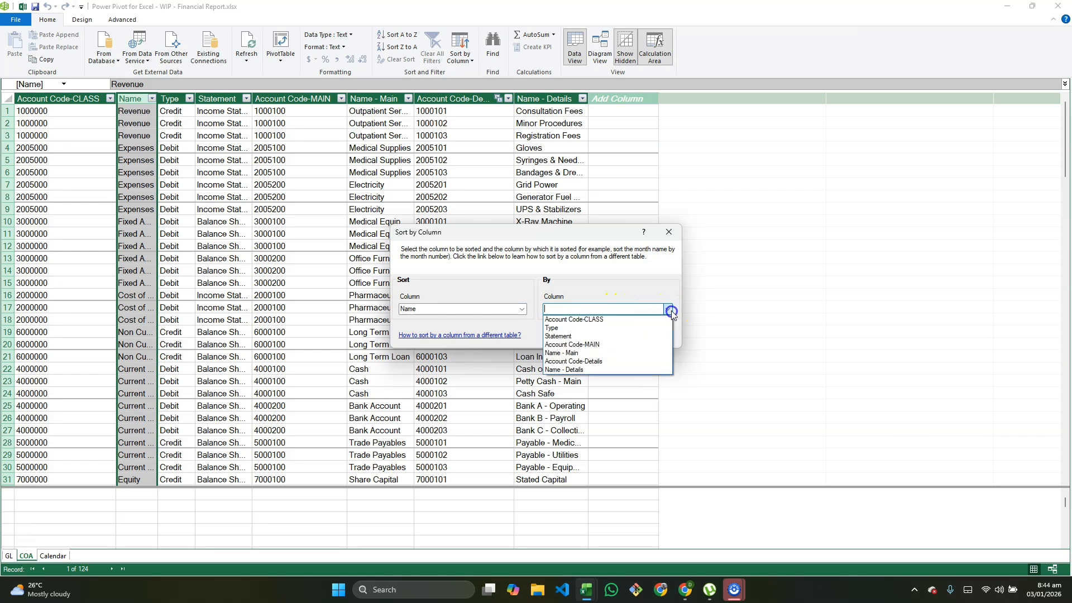
left_click(590, 321)
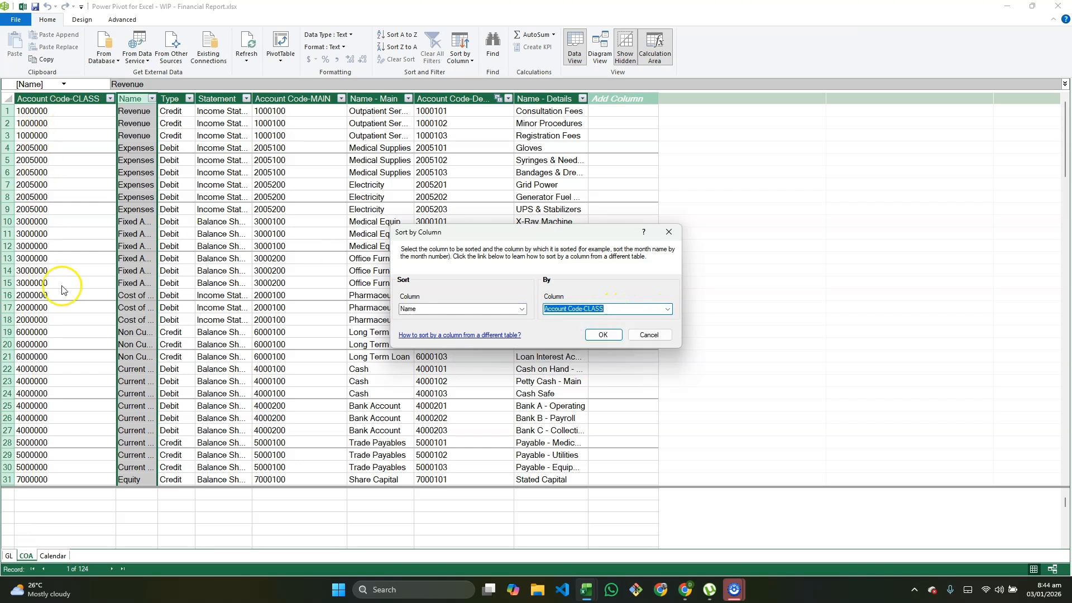
left_click(598, 337)
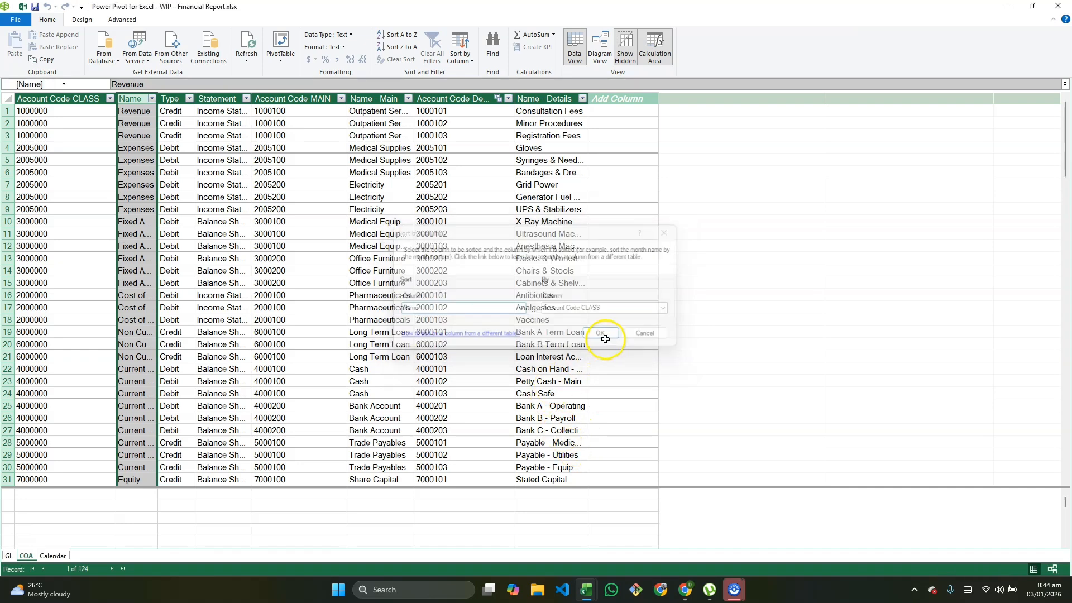
left_click(22, 6)
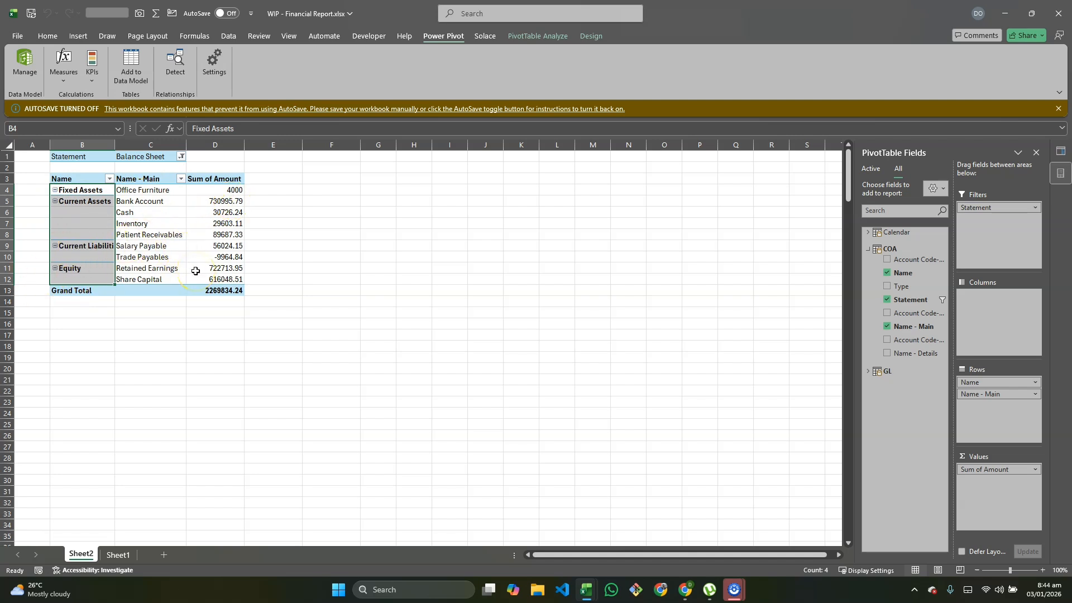
mouse_move(195, 271)
Step: In the data model's COA table, sort the Name - Main column by Account Code-MAIN
left_click(25, 66)
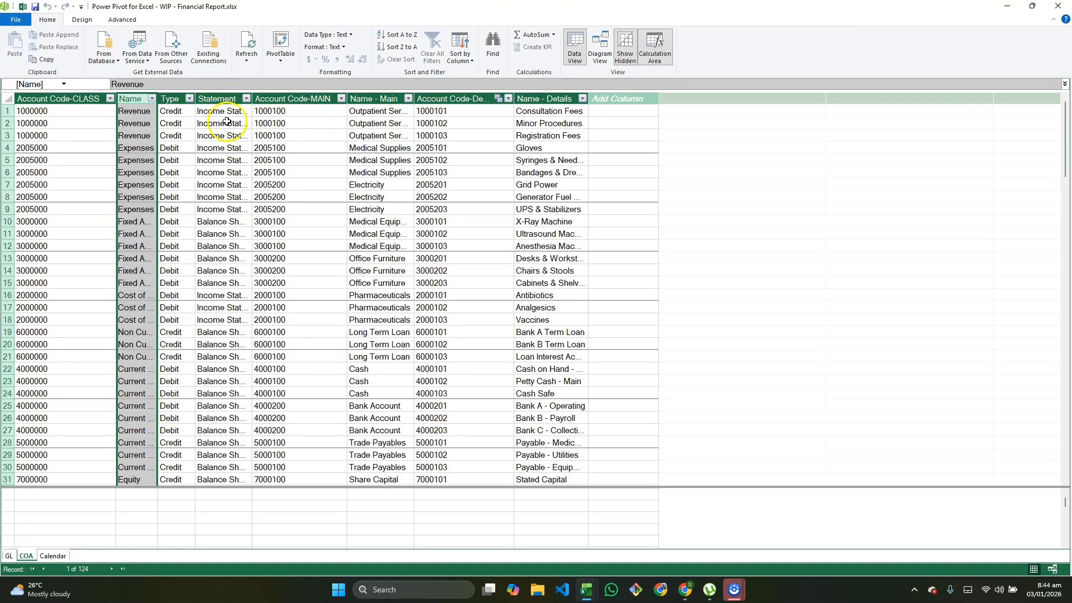
left_click(373, 92)
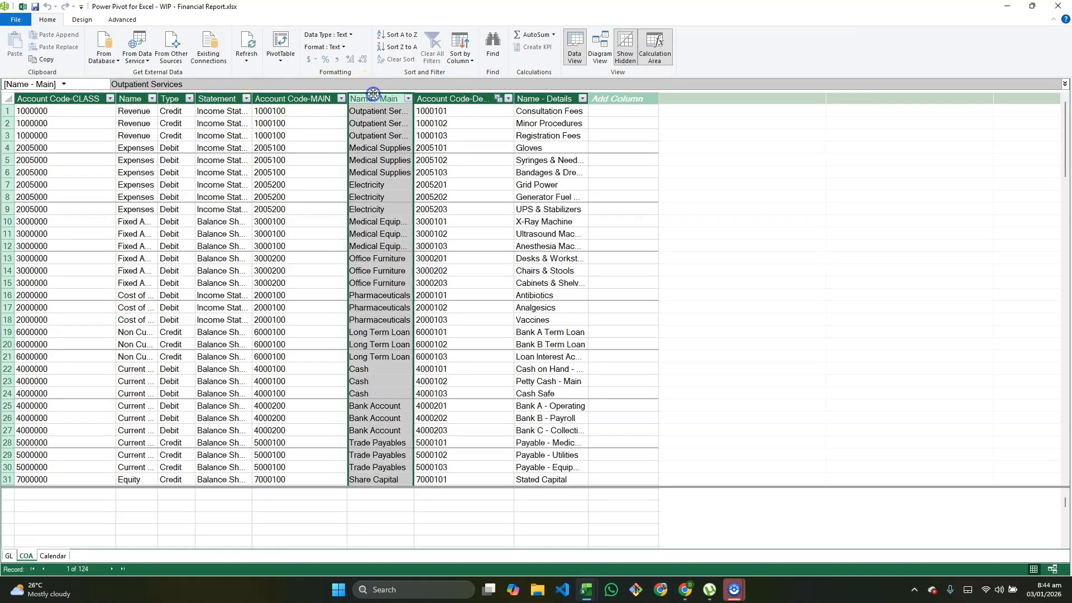
left_click(460, 57)
left_click(424, 72)
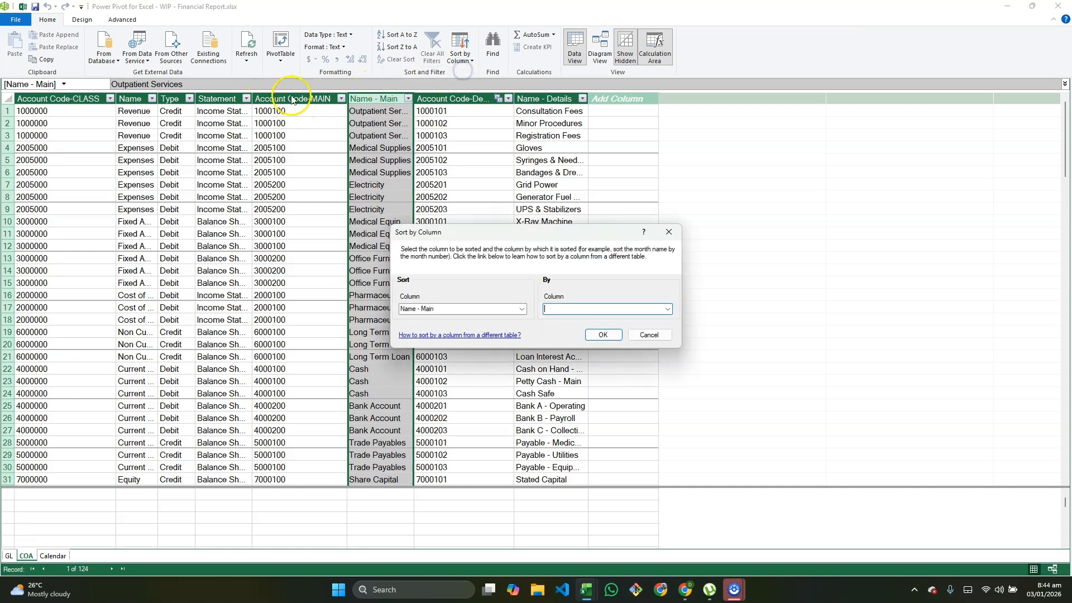
left_click(667, 310)
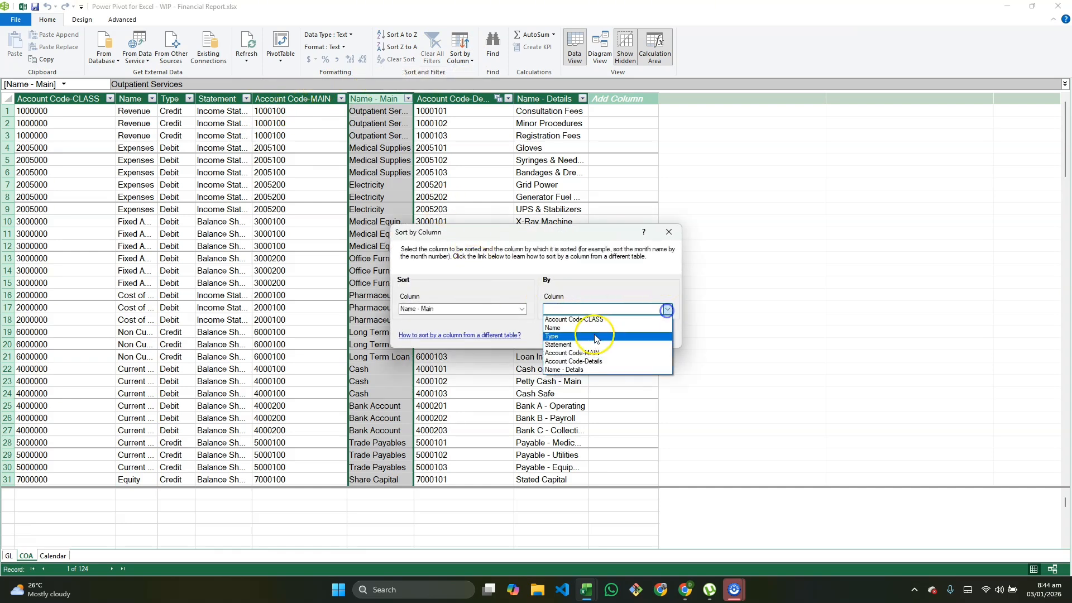
left_click(602, 350)
left_click(602, 335)
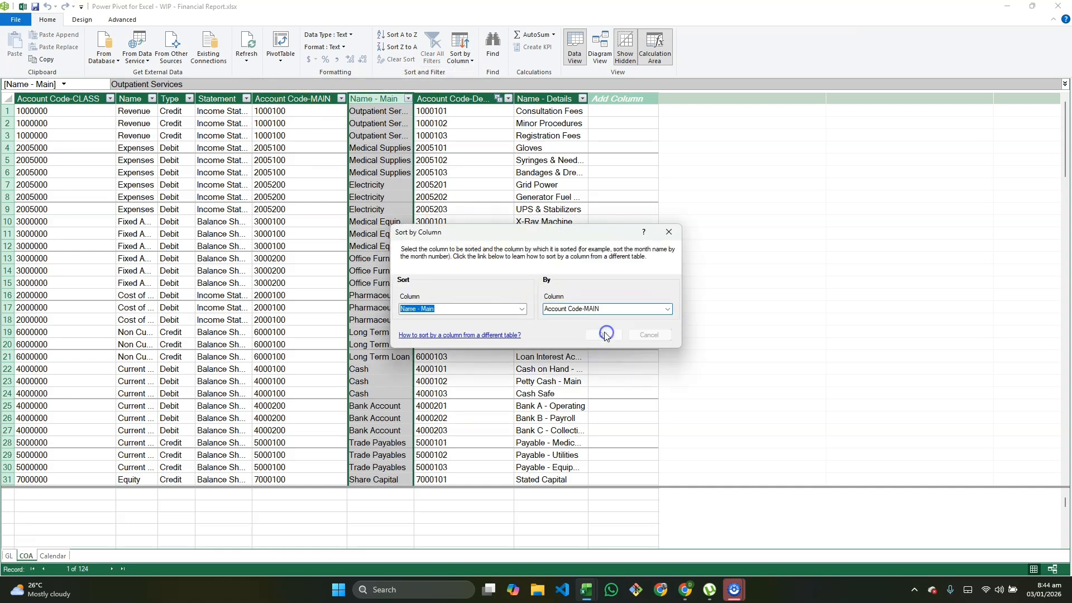
Step: Sort the COA table's Name - Details column by Account Code-Details and return to the workbook
left_click(545, 95)
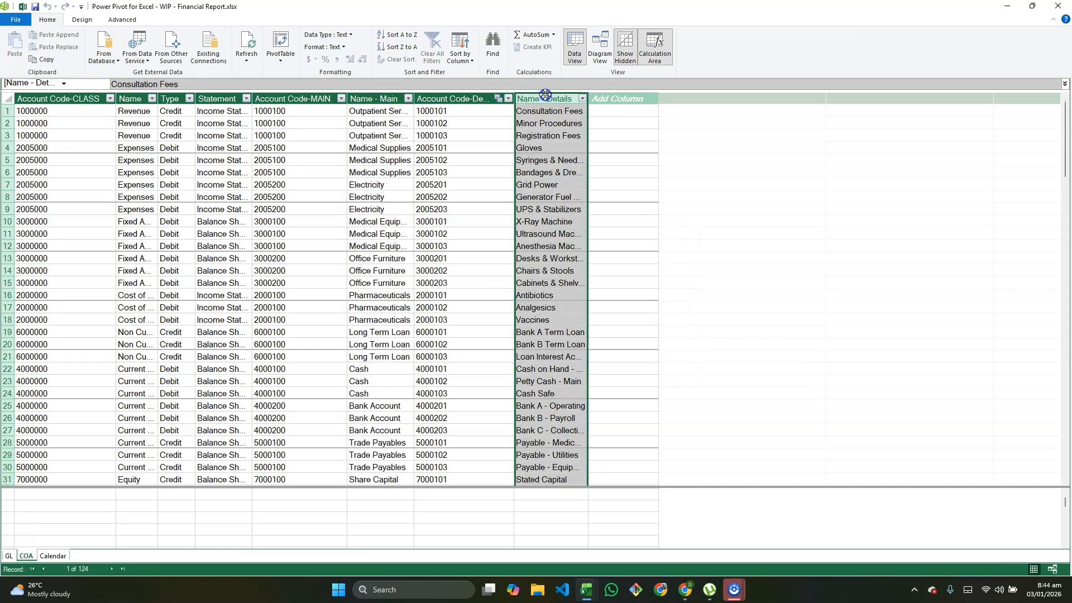
left_click(466, 60)
left_click(460, 73)
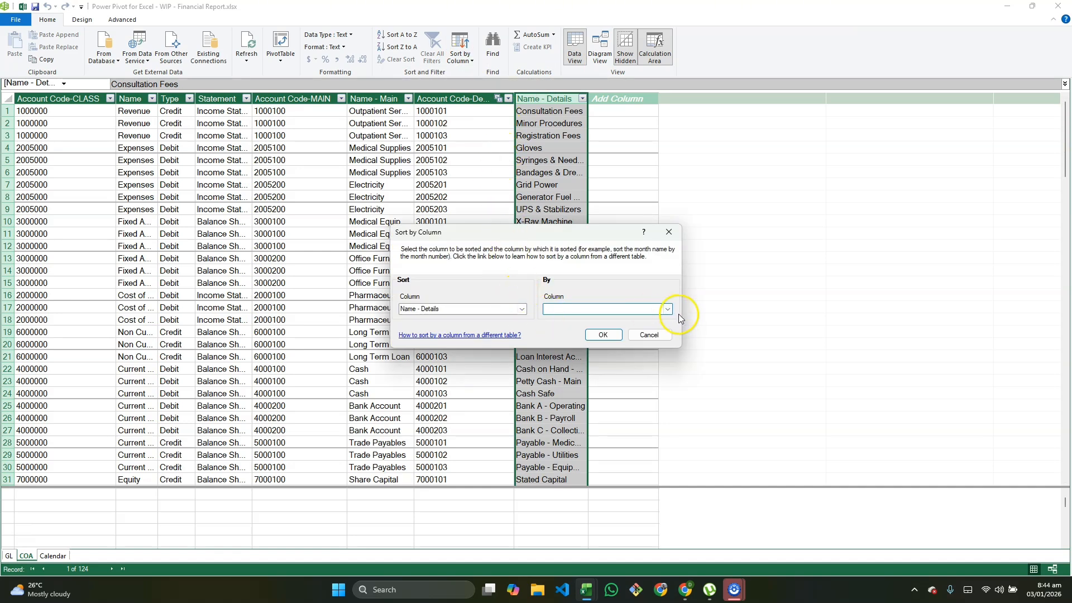
left_click(667, 308)
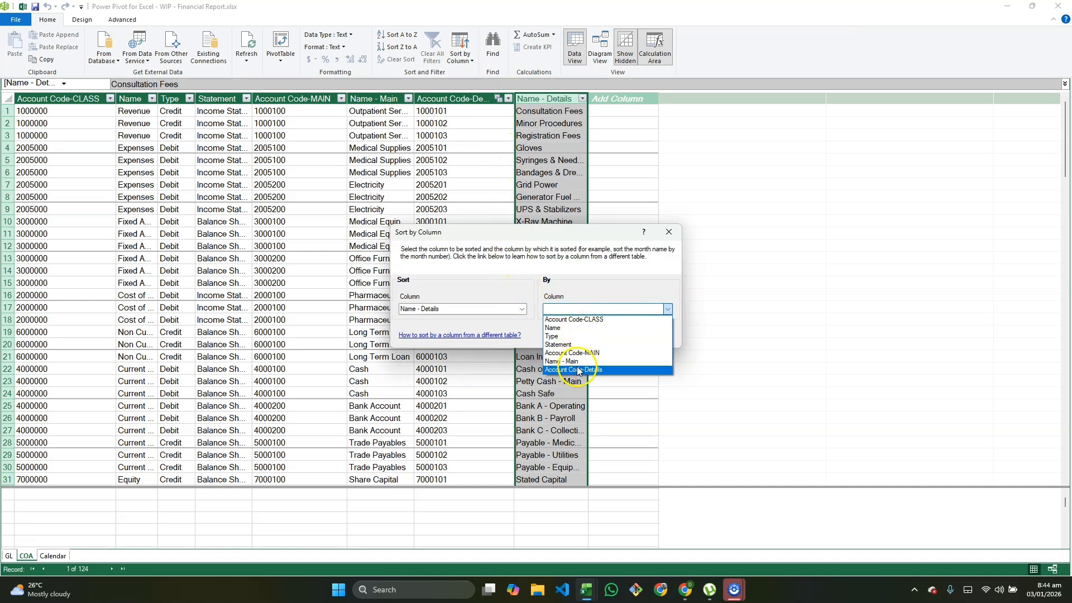
left_click(577, 370)
left_click(612, 334)
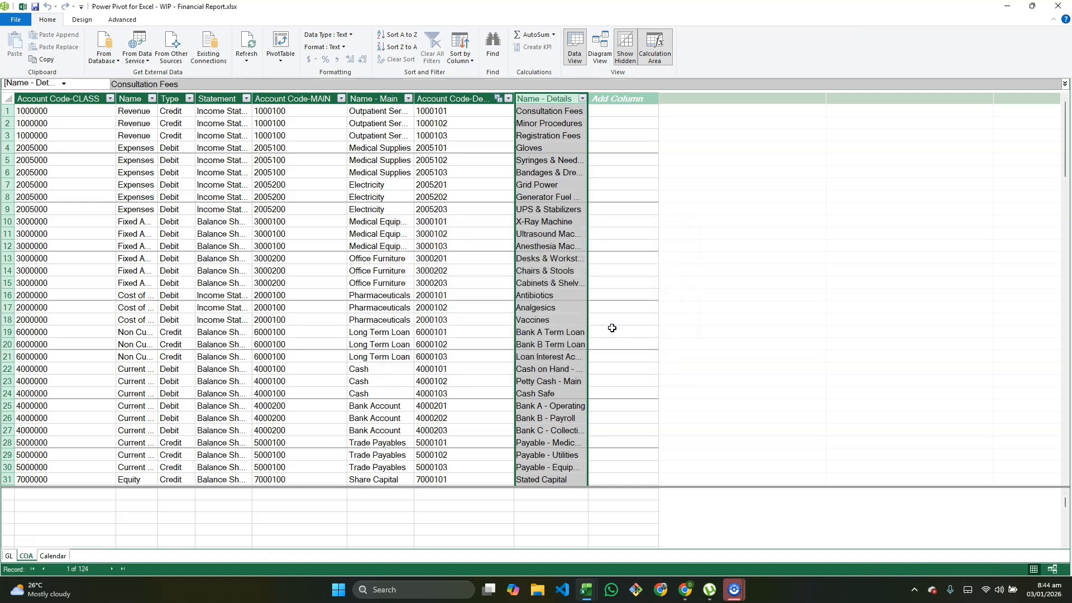
left_click(22, 8)
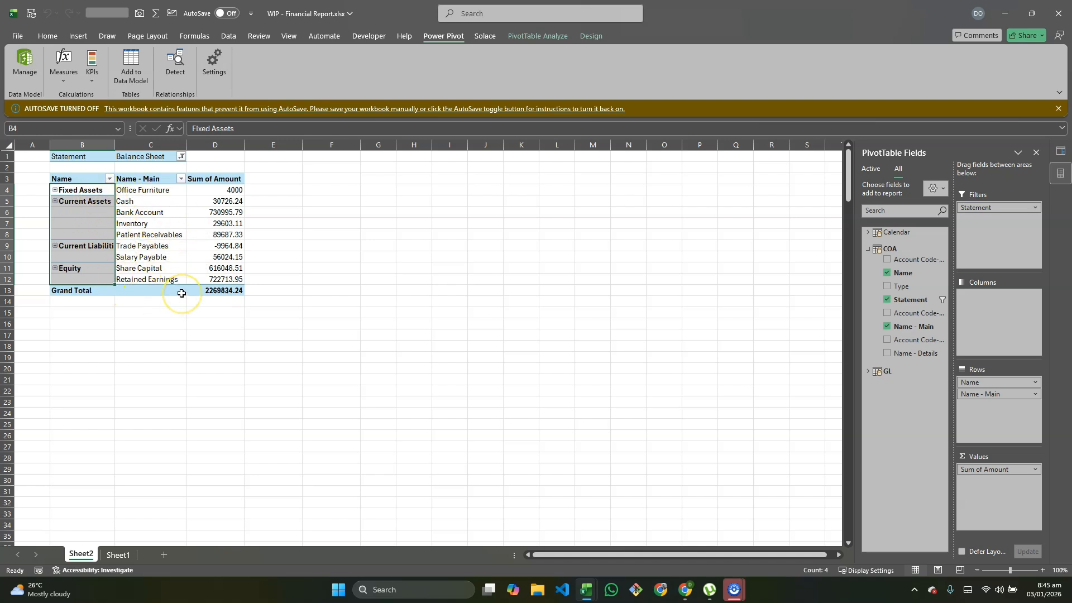
Step: Switch the PivotTable's Statement filter to Income Statement
left_click(181, 156)
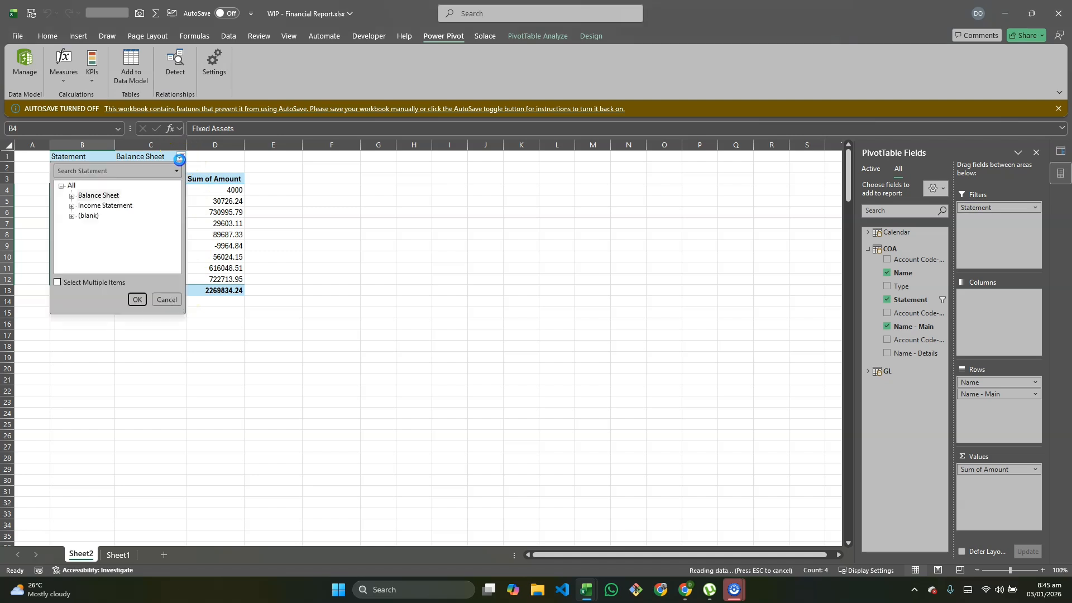
left_click(115, 206)
left_click(137, 299)
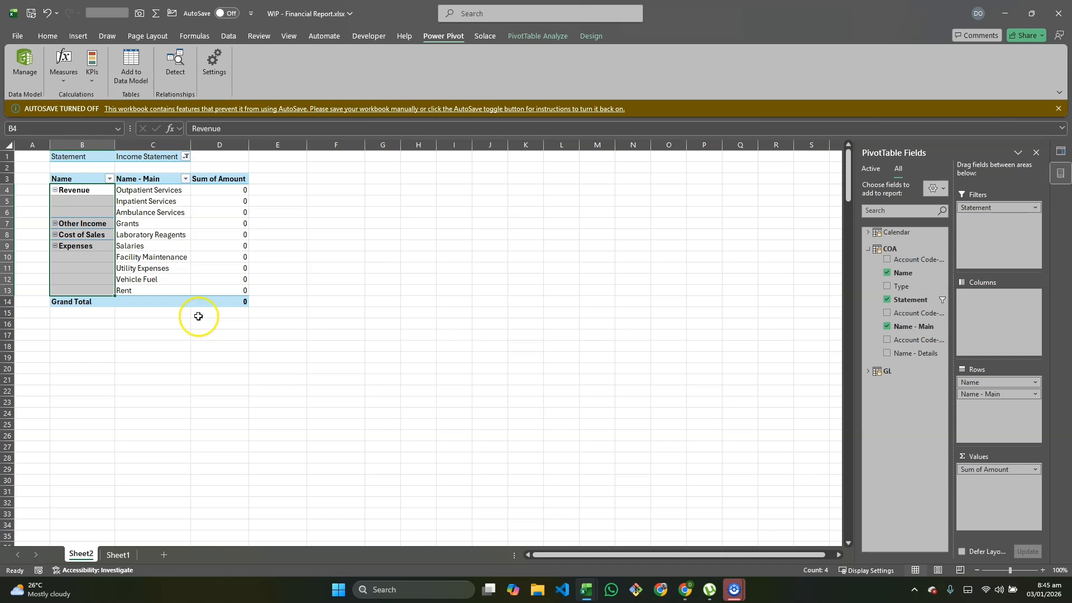
Step: Add the GL table's Description field as a PivotTable filter below Statement
mouse_move(231, 268)
left_click(867, 249)
left_click(867, 266)
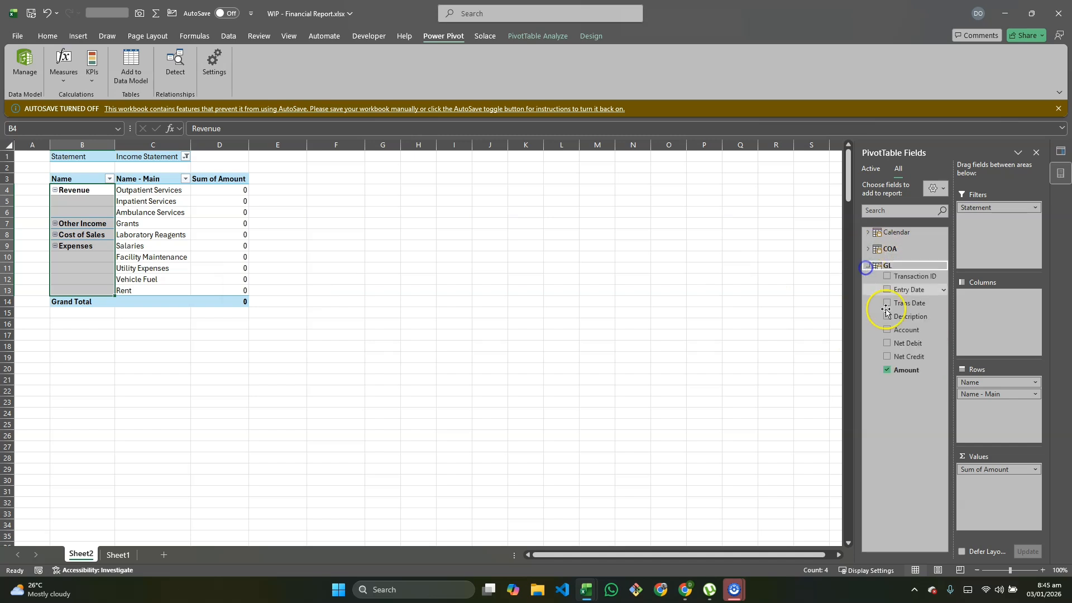
left_click_drag(904, 316, 963, 238)
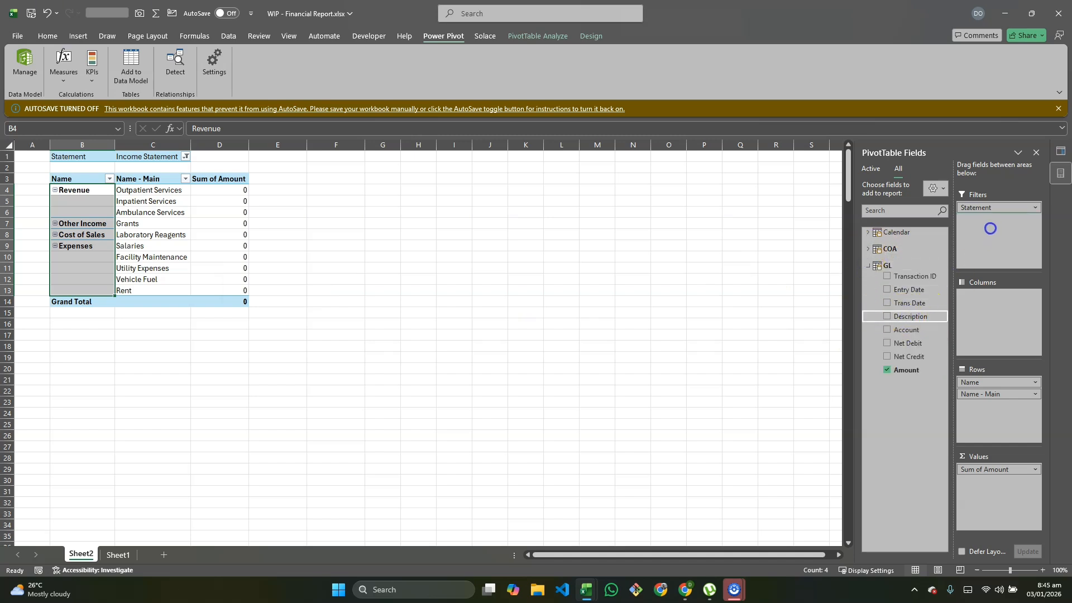
Step: Allow multiple items in the Description filter and exclude Moved to P/L account and Moved to Retained earnings, keeping all other descriptions
left_click(185, 168)
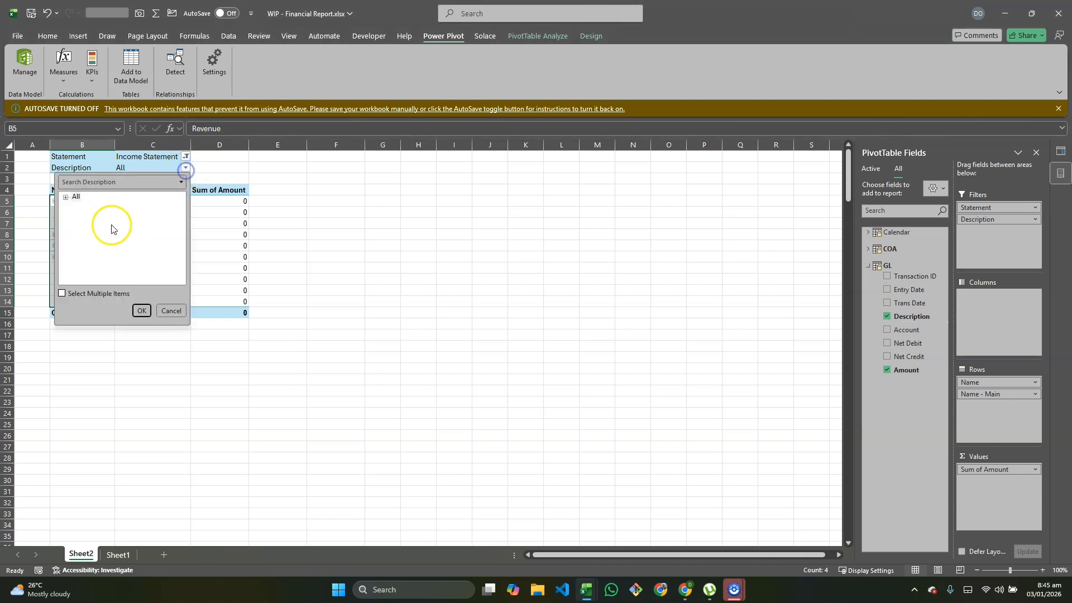
left_click(66, 197)
scroll(108, 235, "down", 5)
scroll(108, 235, "up", 5)
left_click(111, 246)
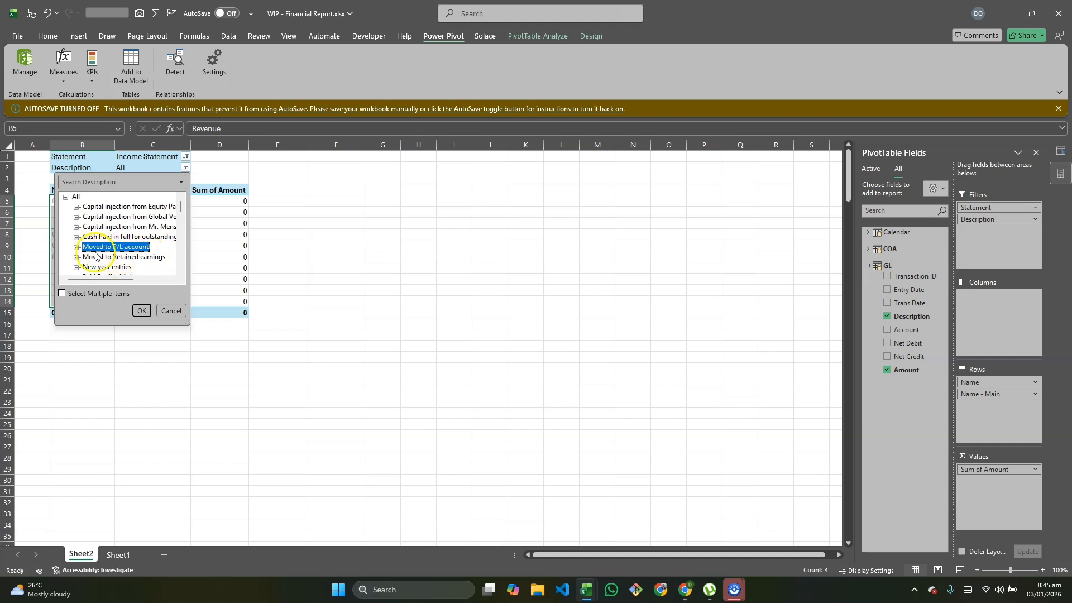
left_click(62, 293)
left_click(81, 198)
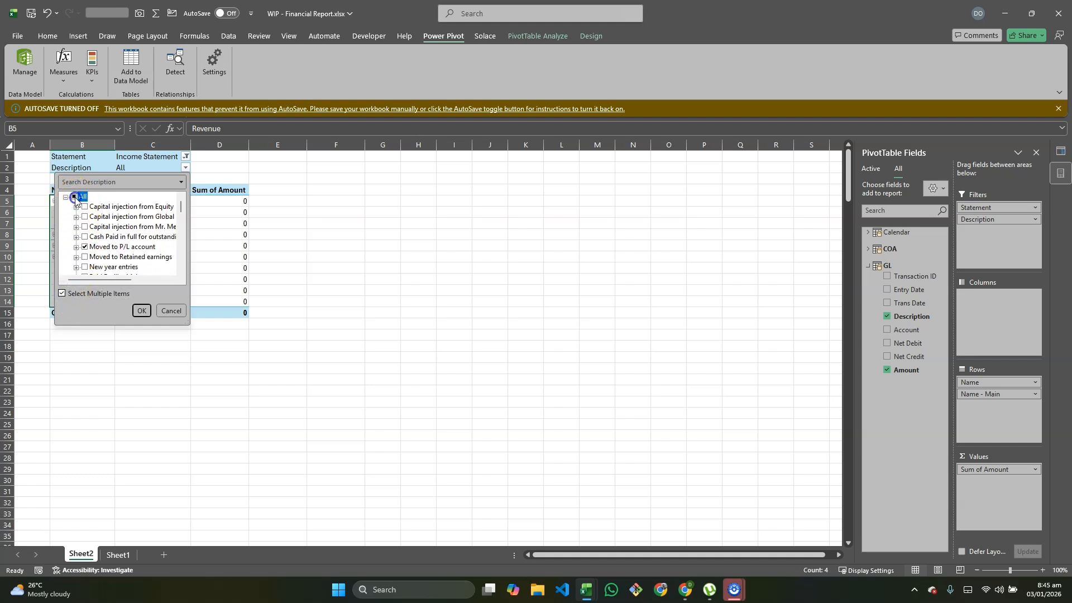
left_click(85, 247)
left_click(85, 258)
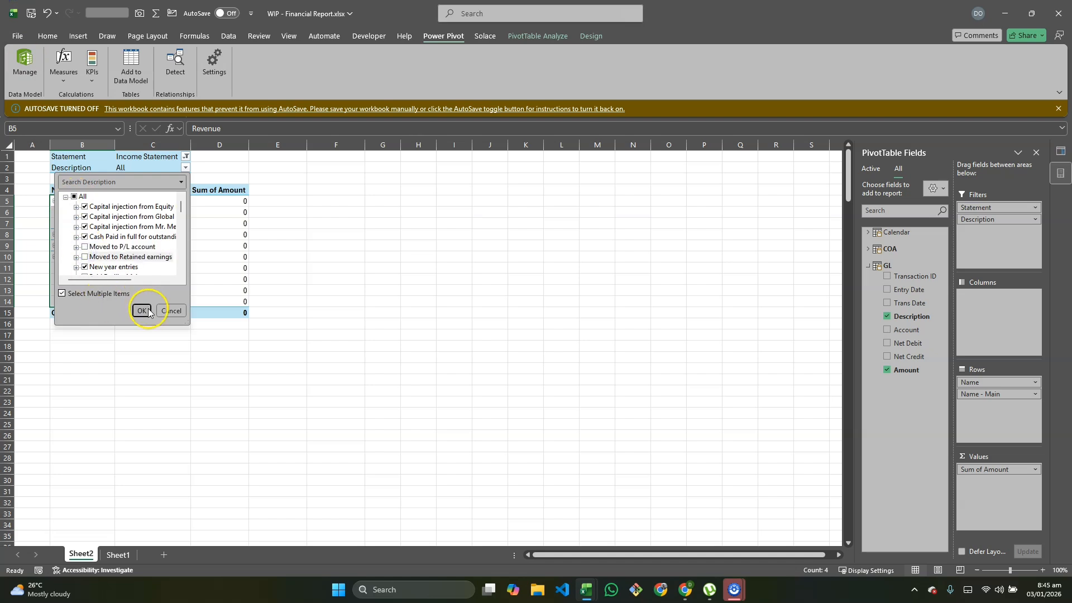
left_click(142, 310)
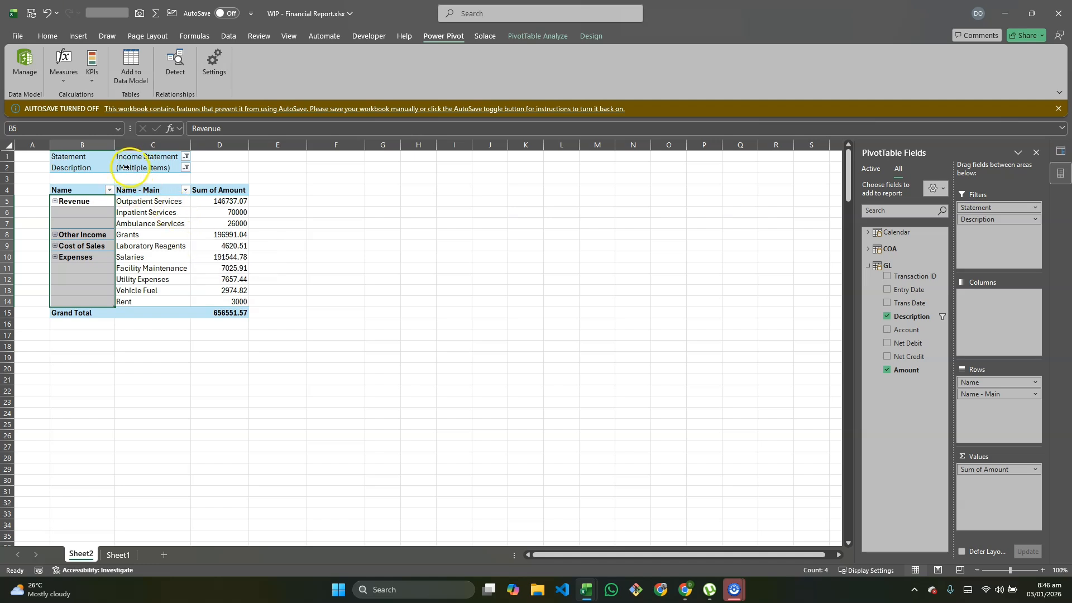
left_click(185, 168)
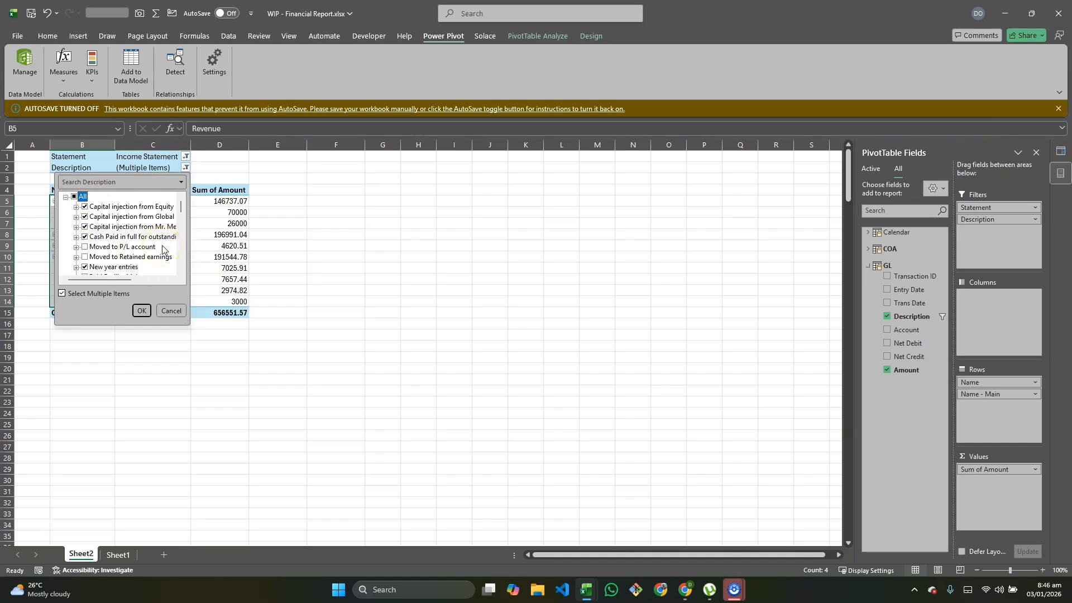
left_click(231, 162)
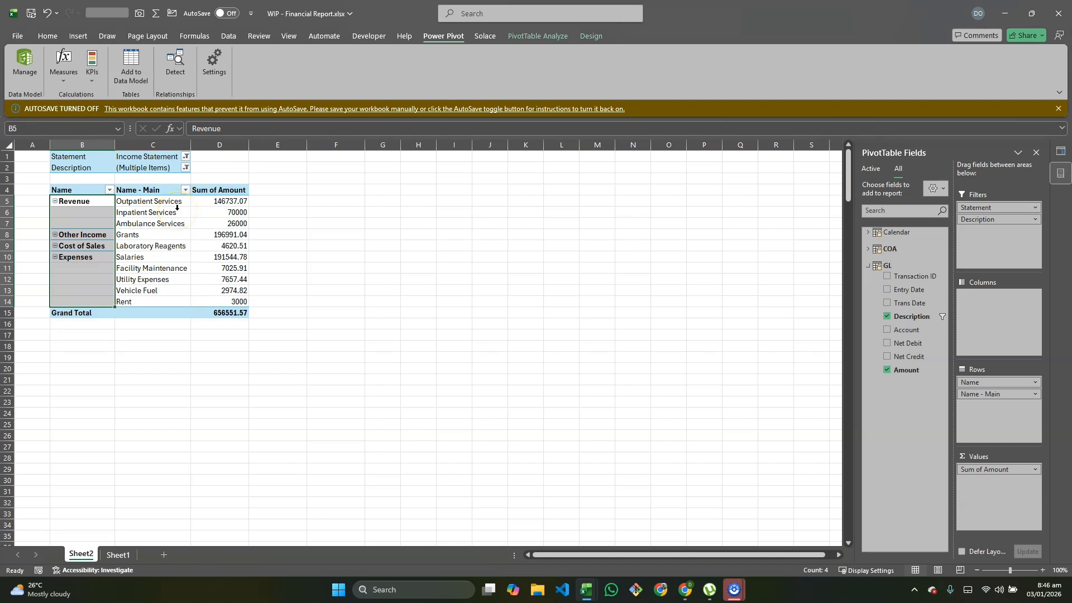
left_click(59, 85)
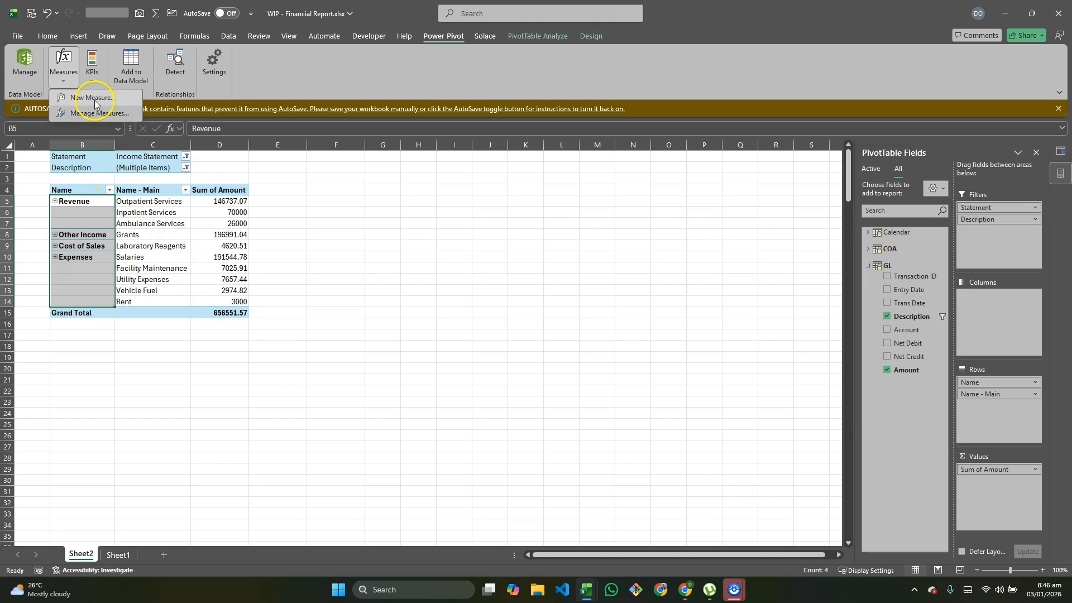
left_click(95, 99)
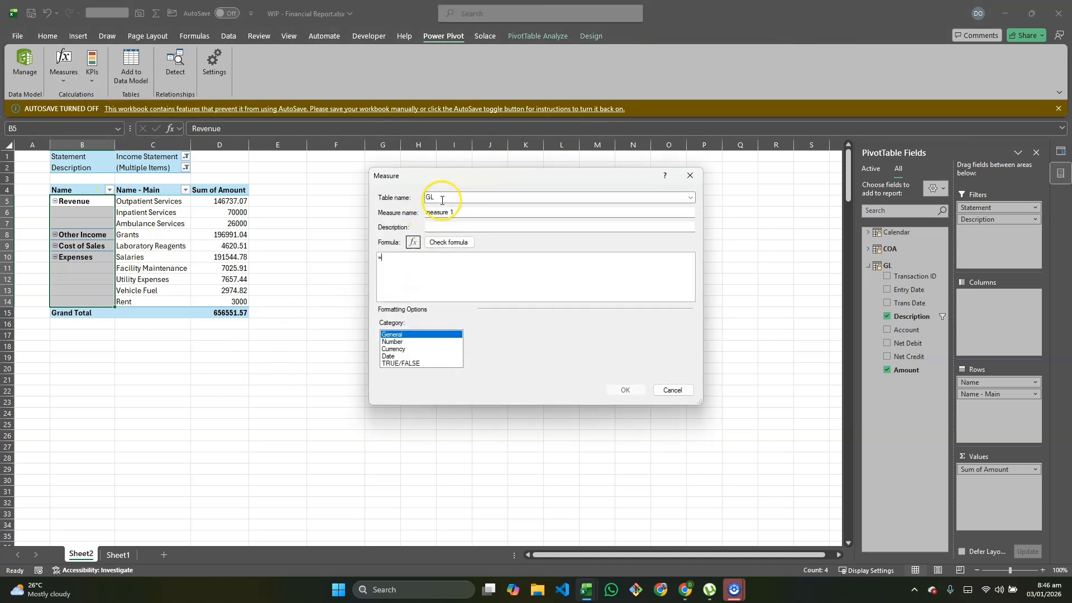
left_click(690, 198)
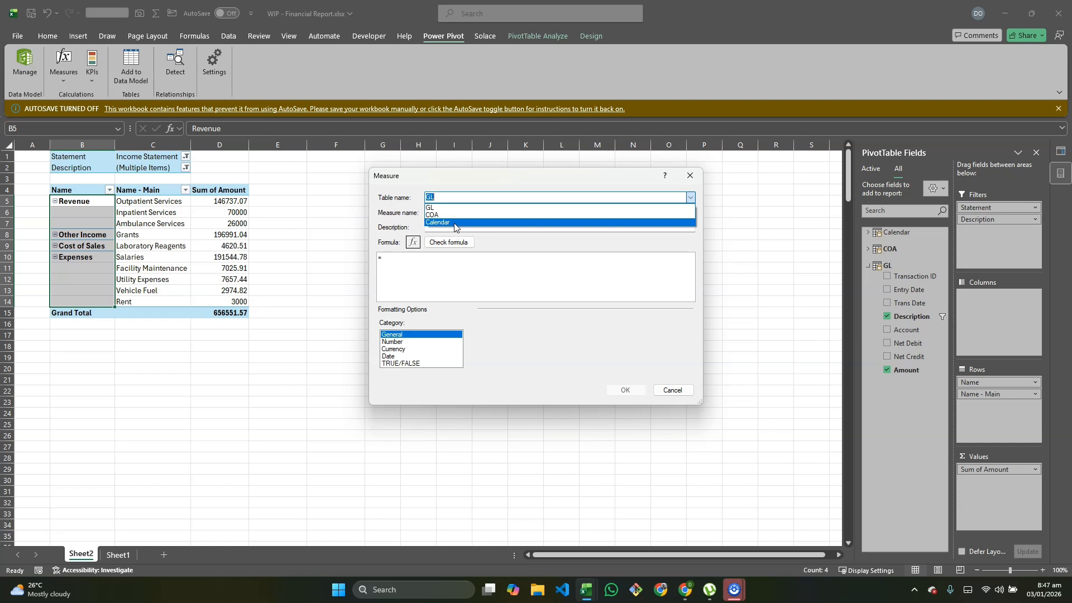
left_click(691, 176)
left_click(690, 176)
left_click(363, 312)
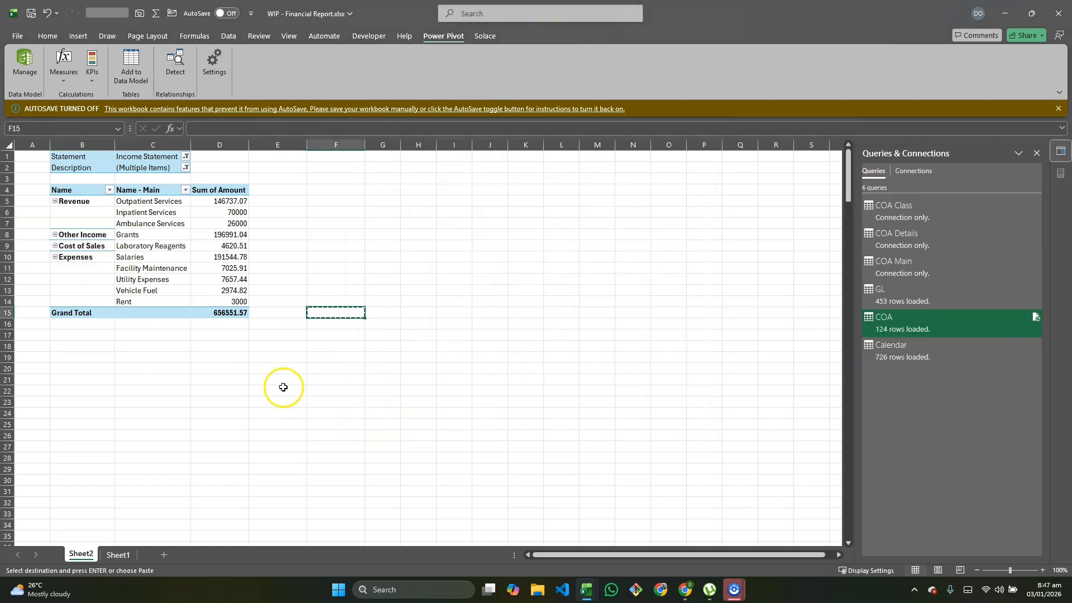
Step: Paste the copied blank cell into the Power Pivot data model as a new table named My Measures, using the first row as column headers
left_click(25, 71)
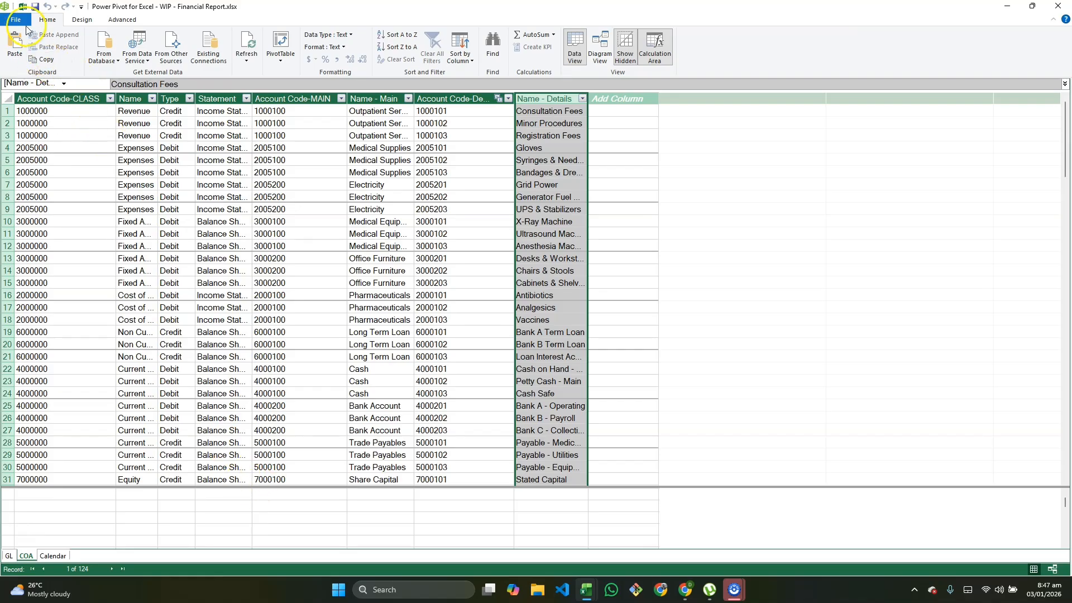
left_click(14, 51)
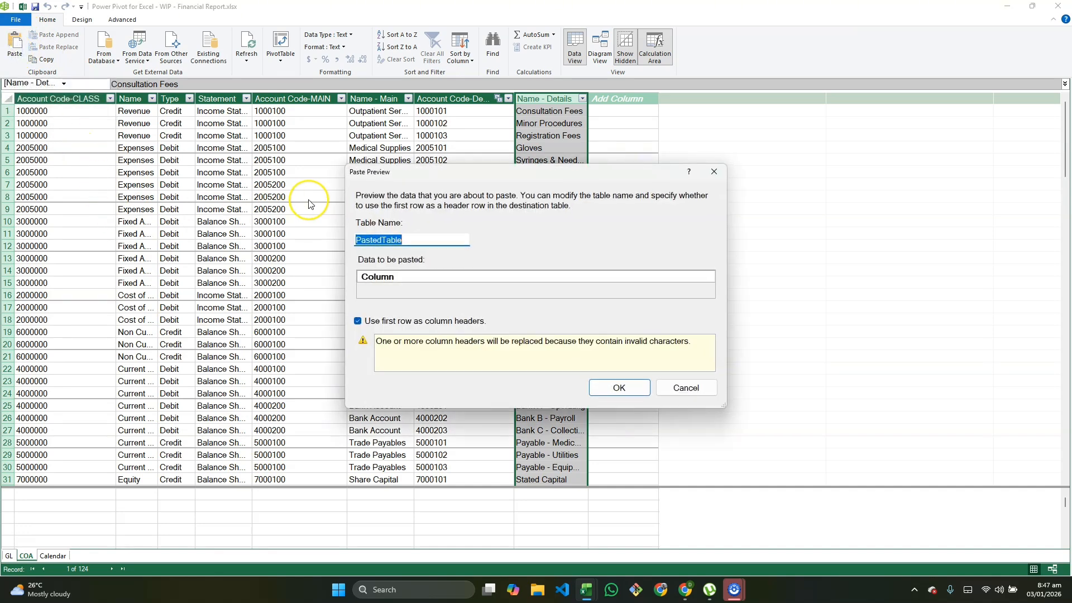
type("Ma")
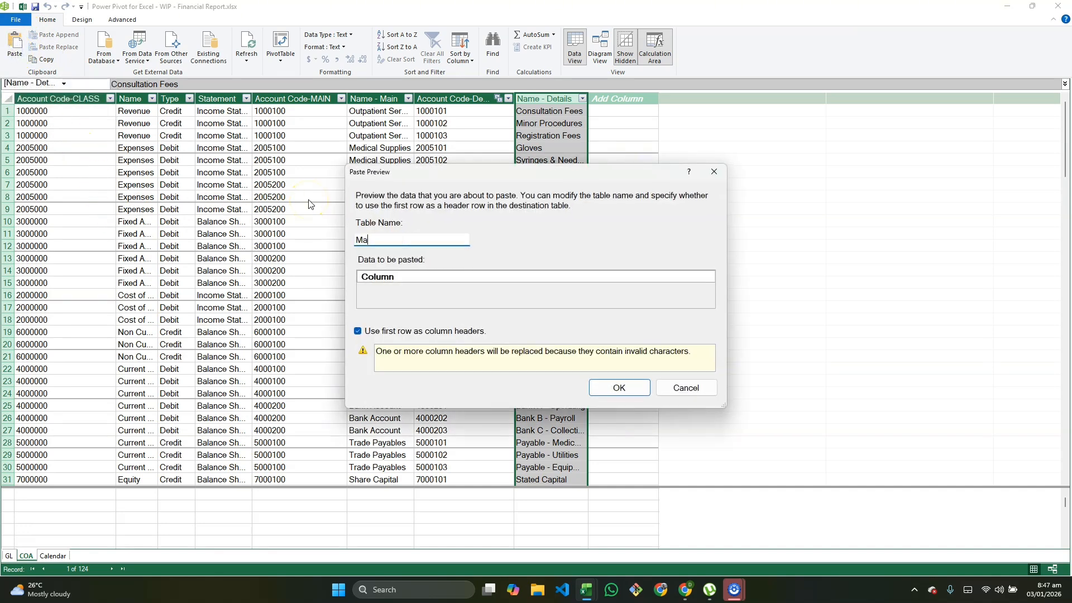
type("y Table")
key("BackSpace")
key("BackSpace")
key("BackSpace")
type("Me")
left_click(628, 385)
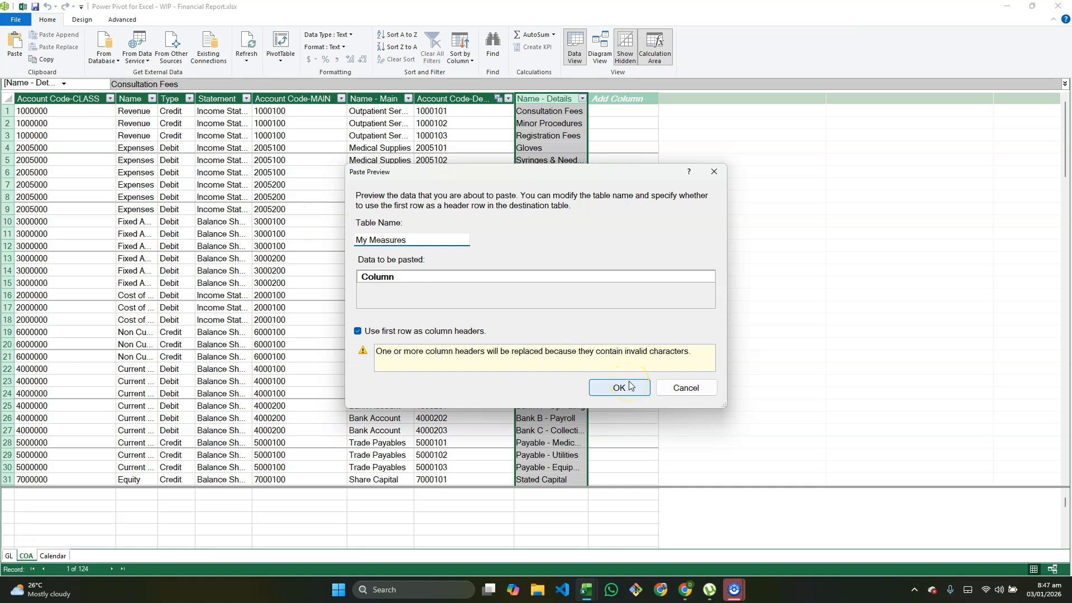
left_click(629, 385)
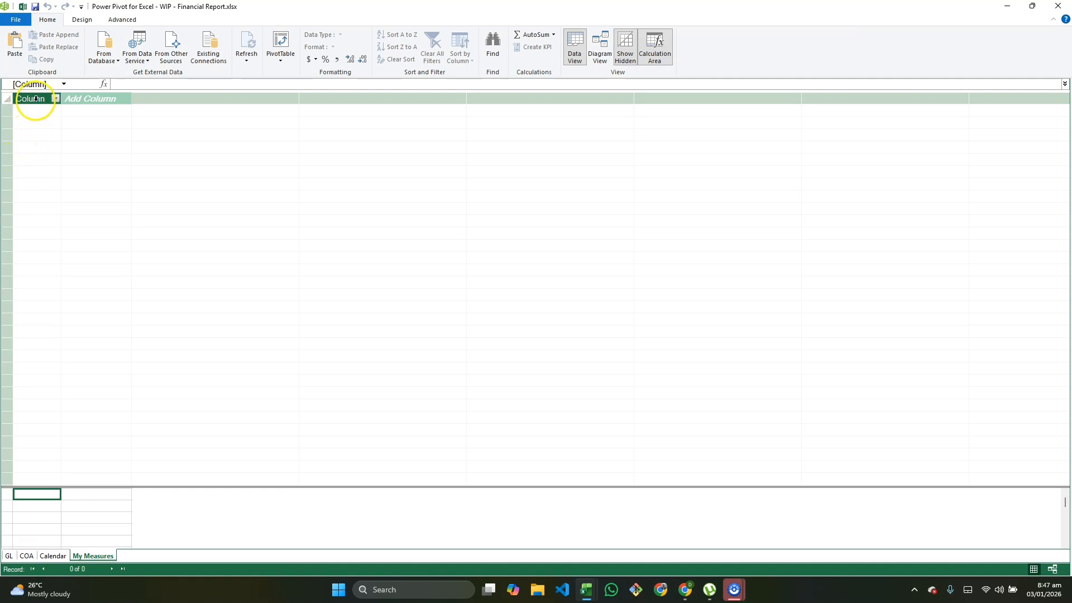
Step: Hide the My Measures table's placeholder column from client tools and return to the workbook
right_click(35, 98)
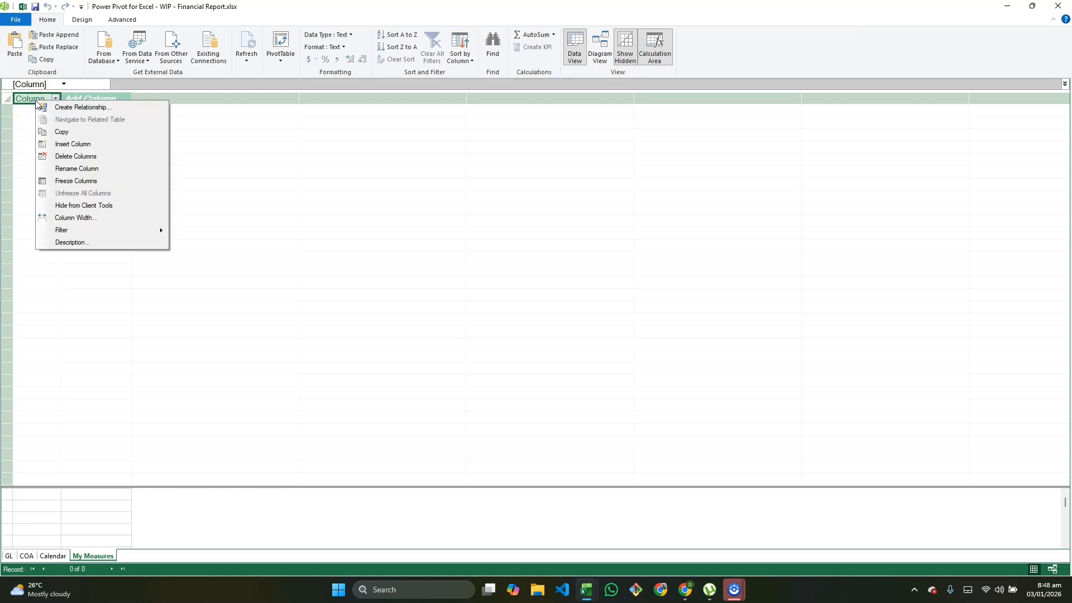
left_click(68, 206)
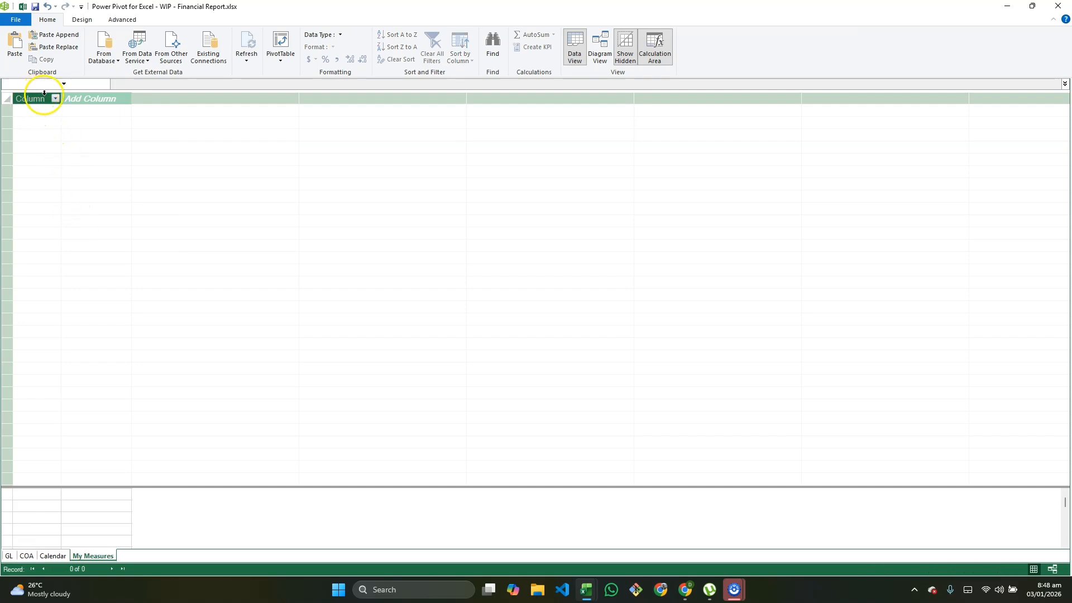
left_click(22, 7)
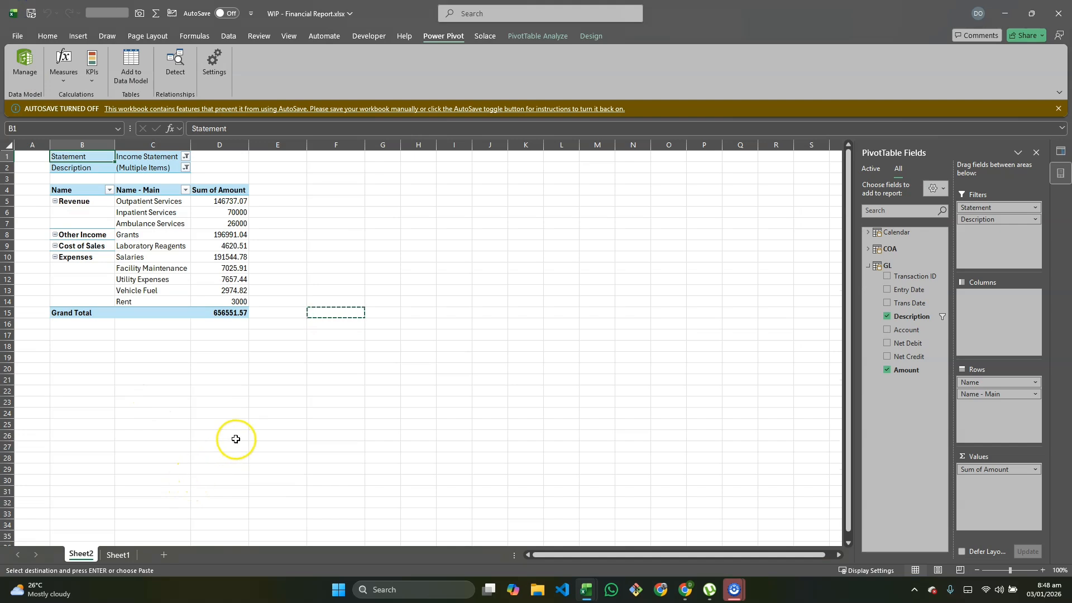
Step: Start a new measure in the My Measures table and name it Amount w/o WO
left_click(63, 78)
left_click(77, 97)
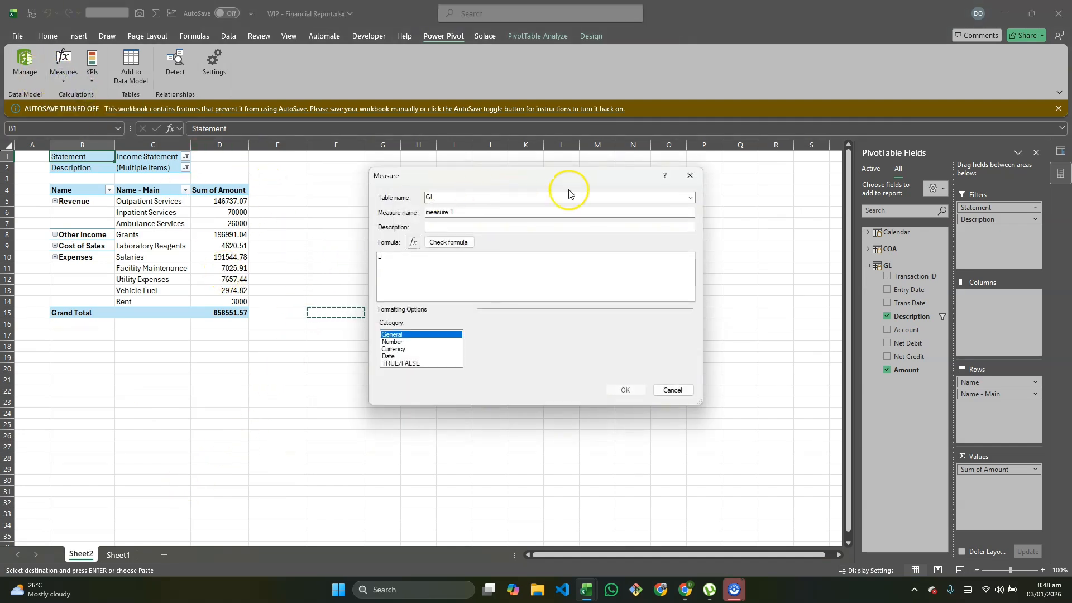
left_click(690, 198)
left_click(472, 226)
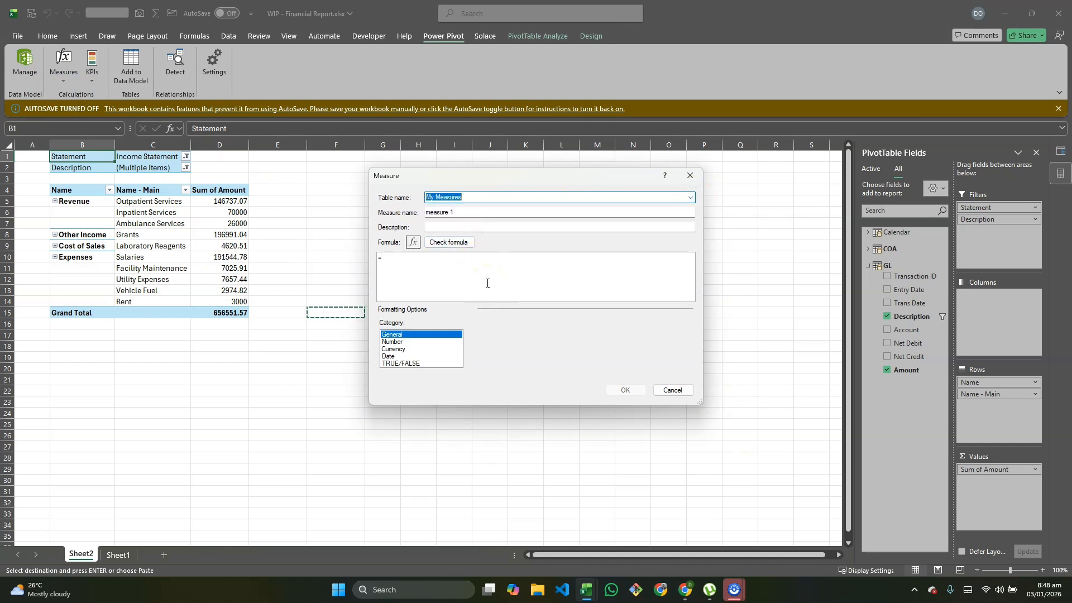
left_click_drag(464, 212, 416, 212)
key("BackSpace")
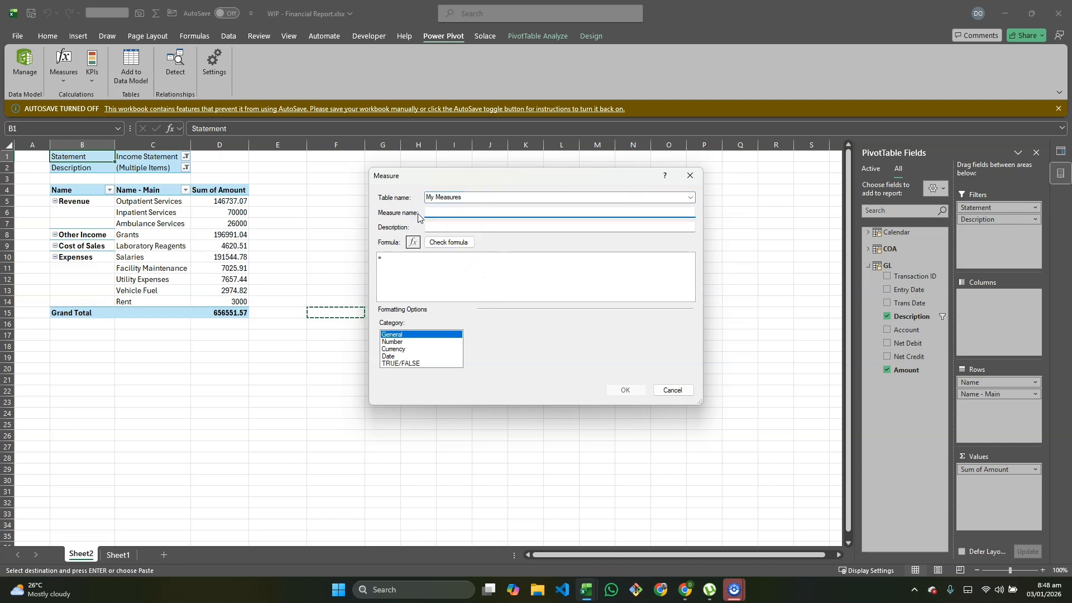
type("Amount w/o WO")
left_click(438, 224)
Step: Begin the measure's formula with CALCULATE, using SUM(GL[Amount]) as its expression
left_click(427, 269)
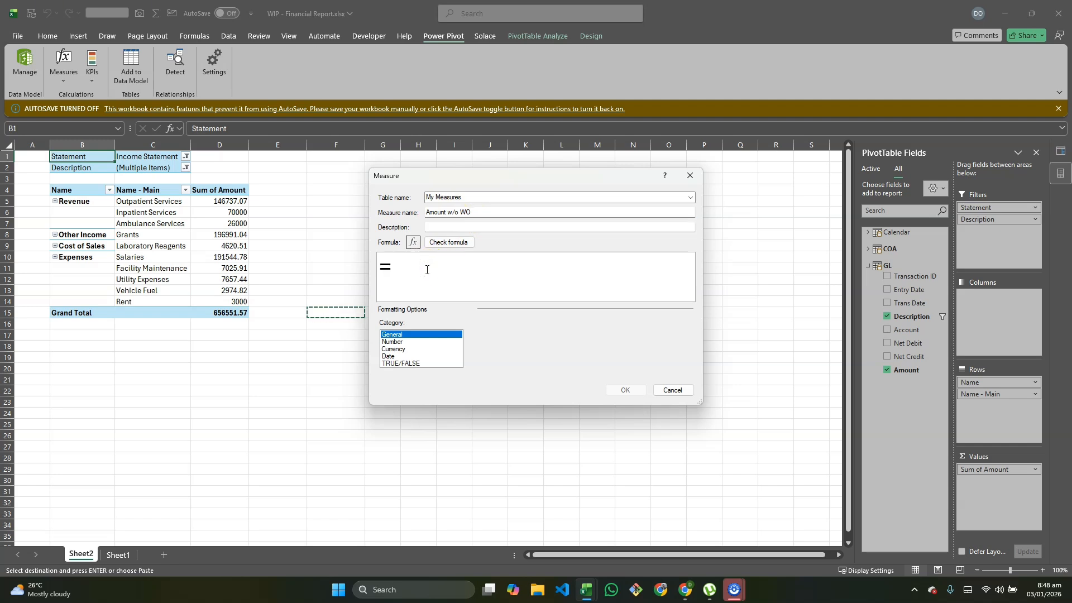
type("calu")
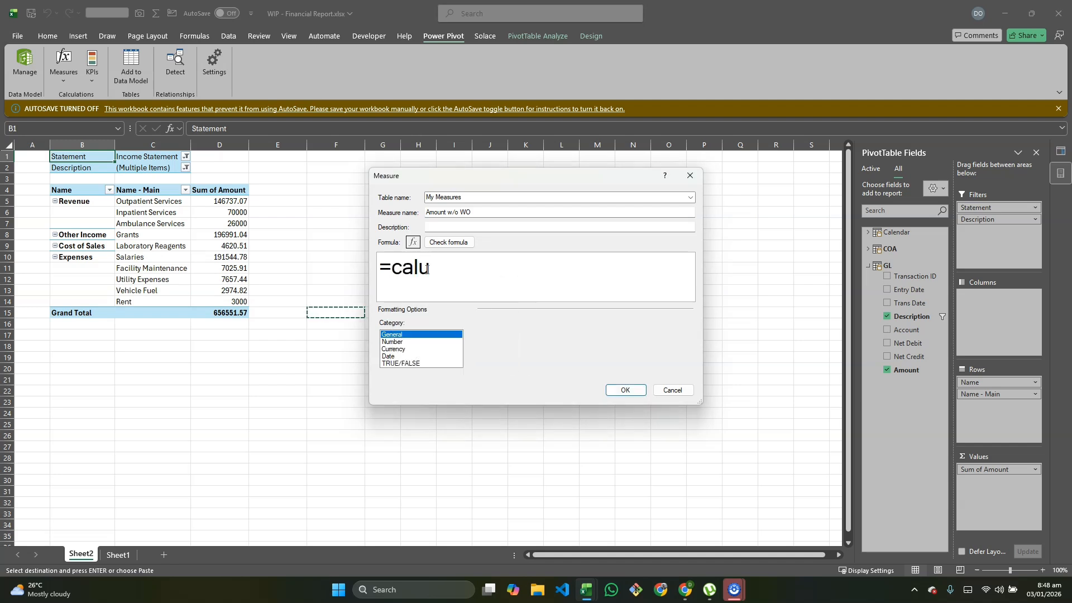
key("BackSpace")
key("Tab")
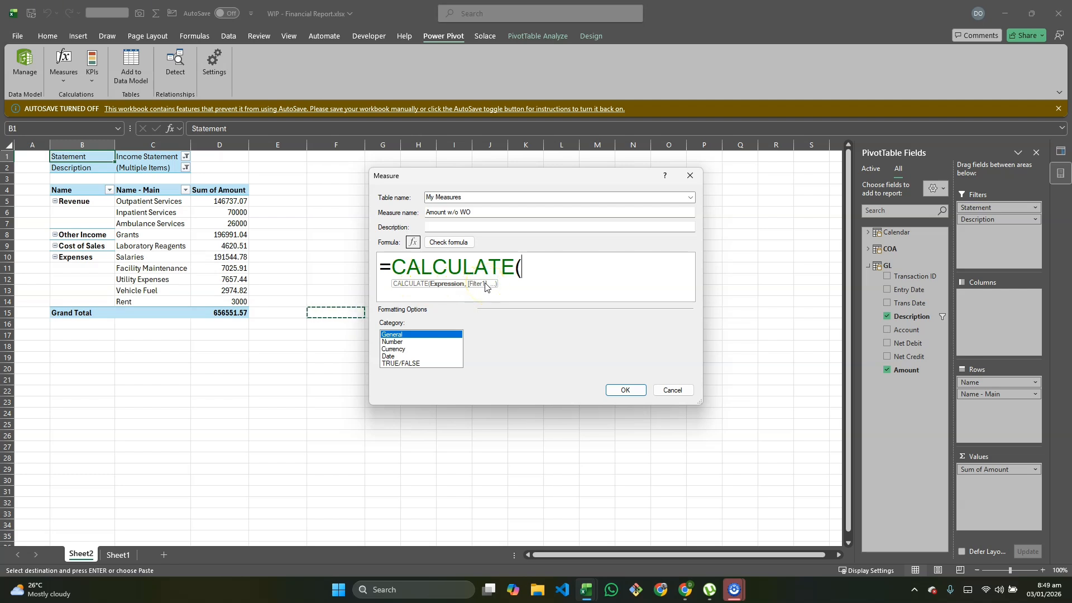
type("Sum")
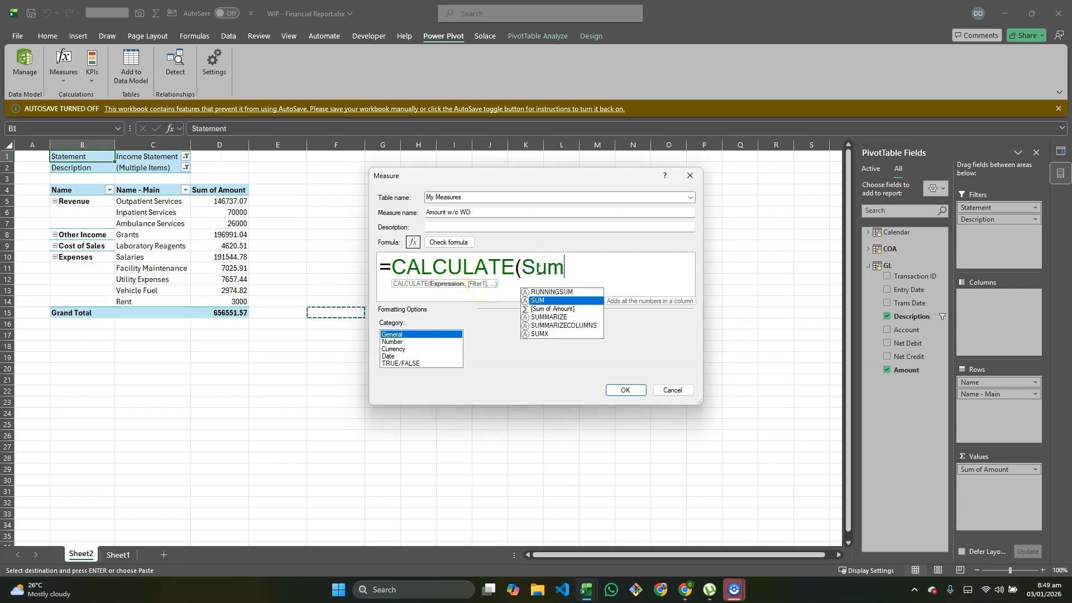
type("([")
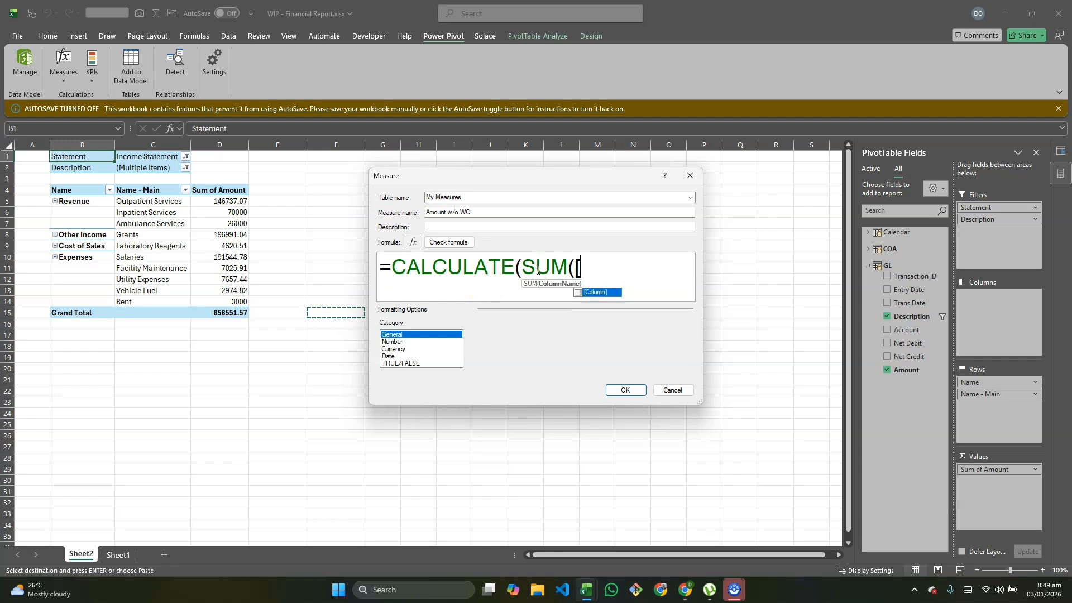
key("BackSpace")
type("g")
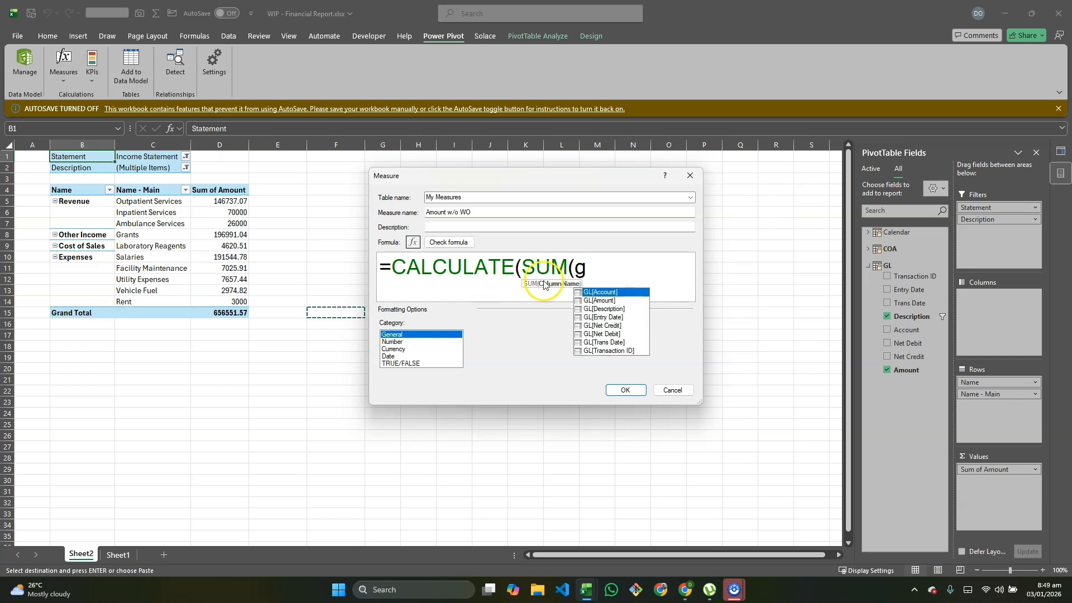
key("Down")
key("Tab")
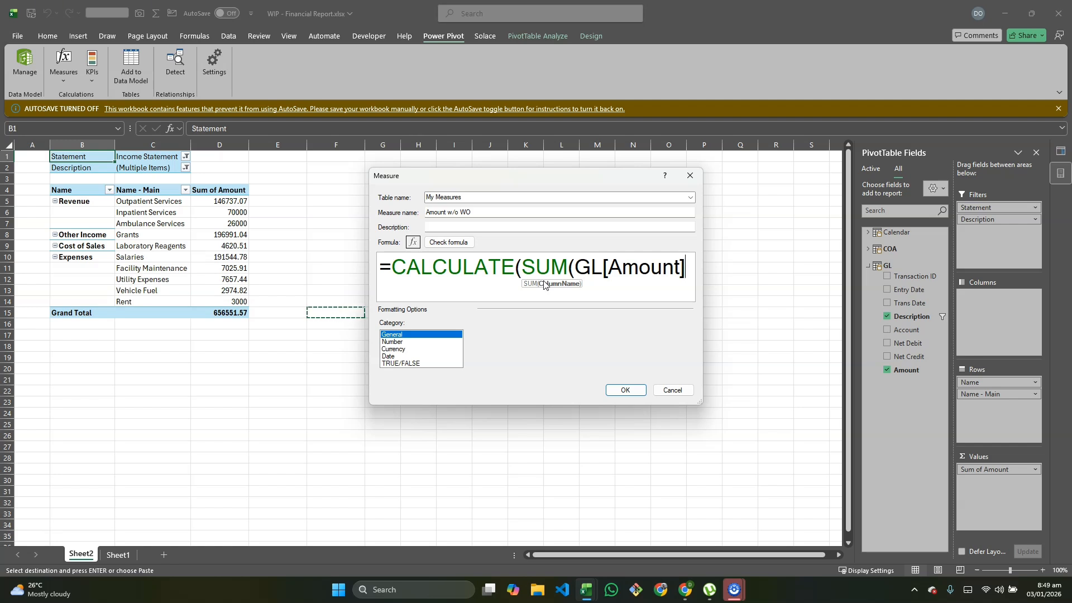
type(")")
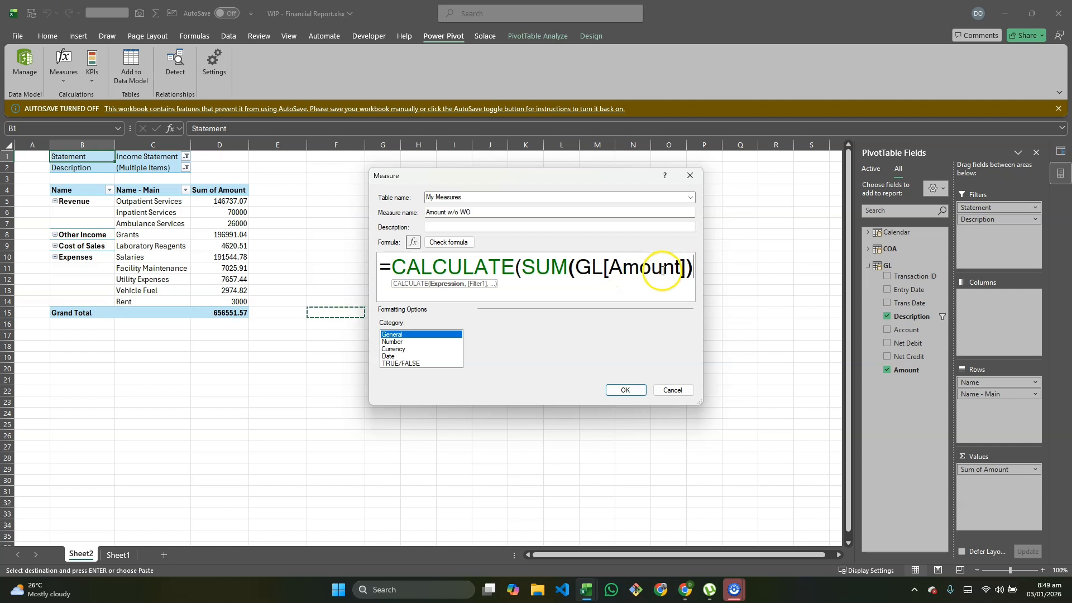
type(",")
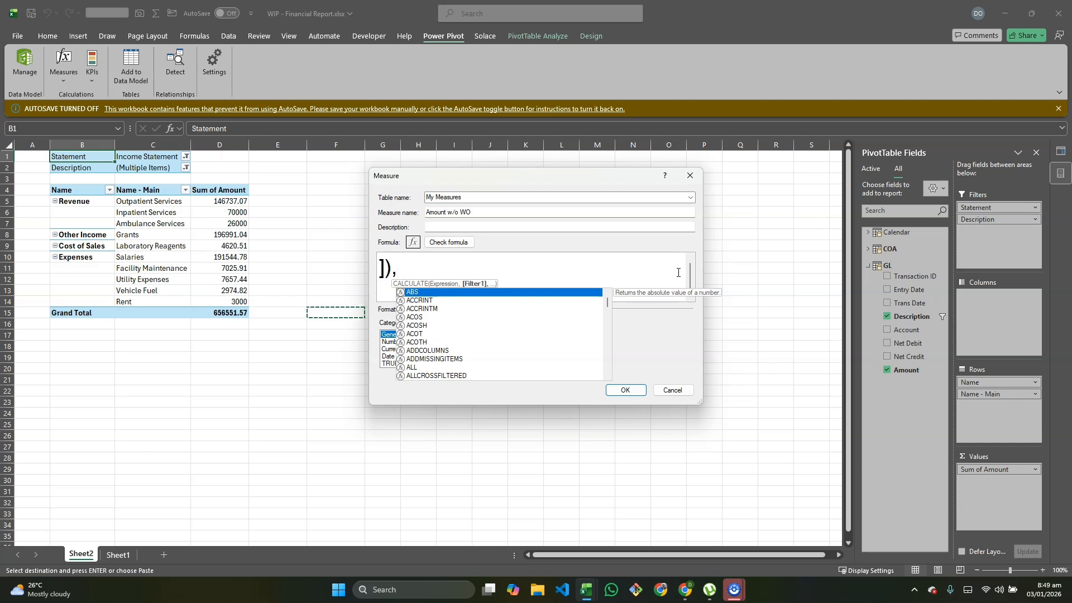
Step: Add an AND filter to the formula with GL[Description]<>"Moved to P/L" as its first condition
type("and")
key("Tab")
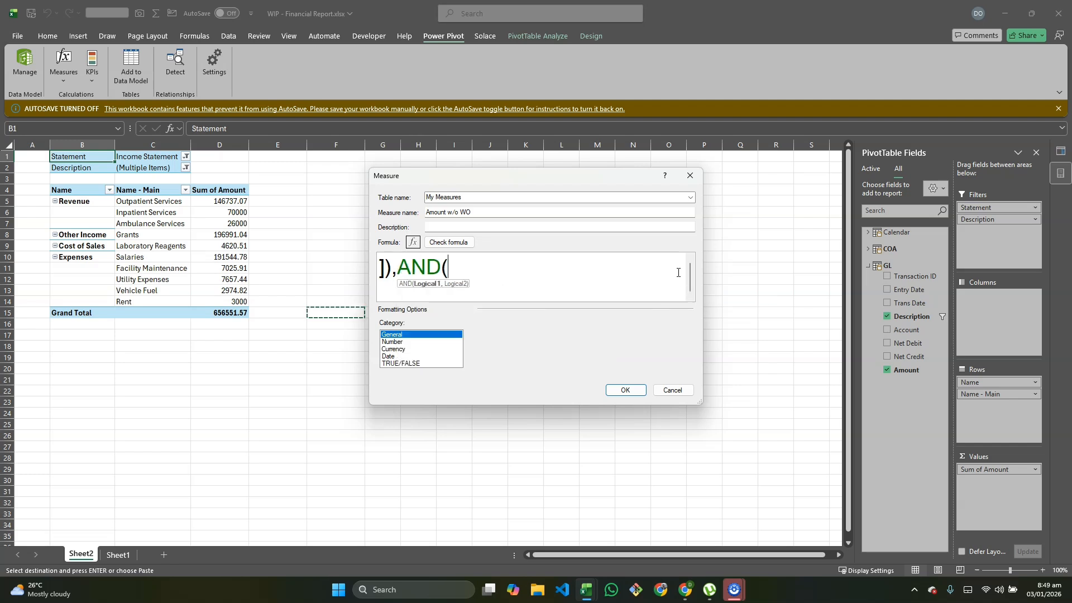
type("gl")
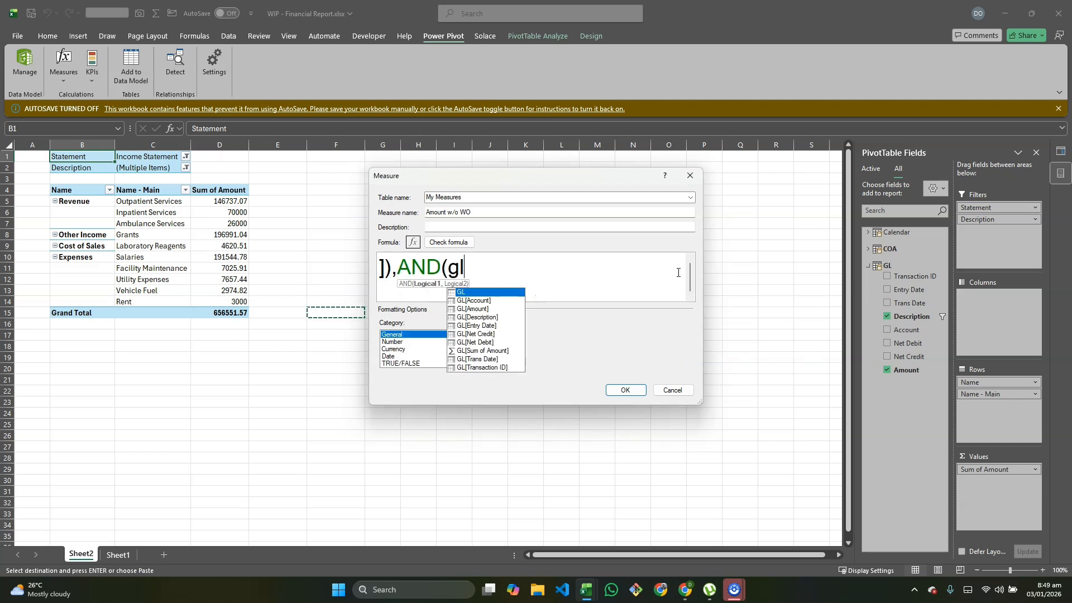
type("[de")
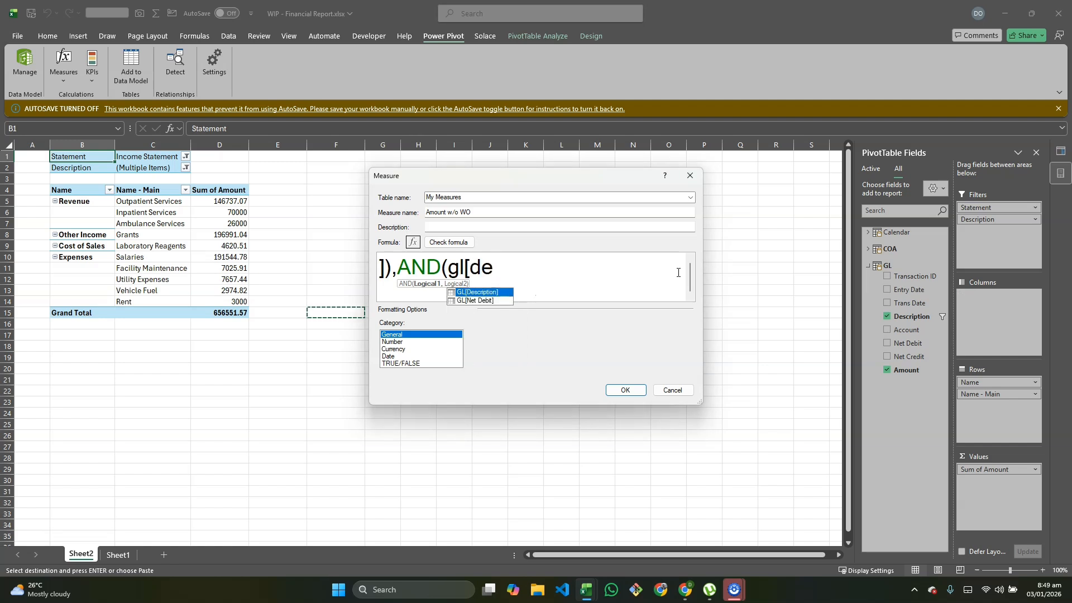
key("Tab")
type("<>")
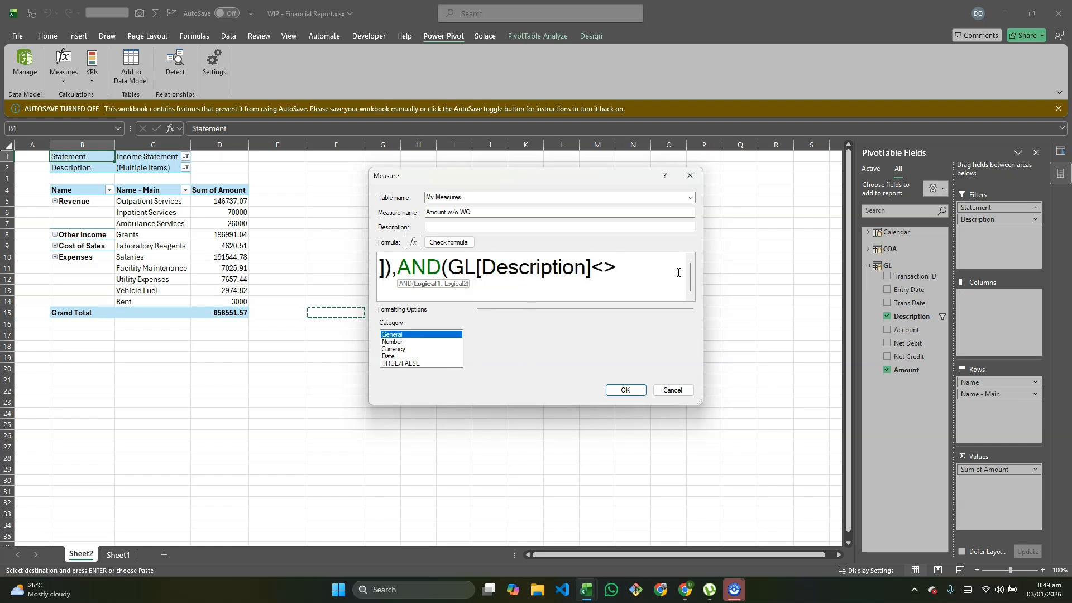
type("\"MOV")
key("BackSpace")
key("BackSpace")
key("Caps_Lock")
key("Caps_Lock")
type("oved to")
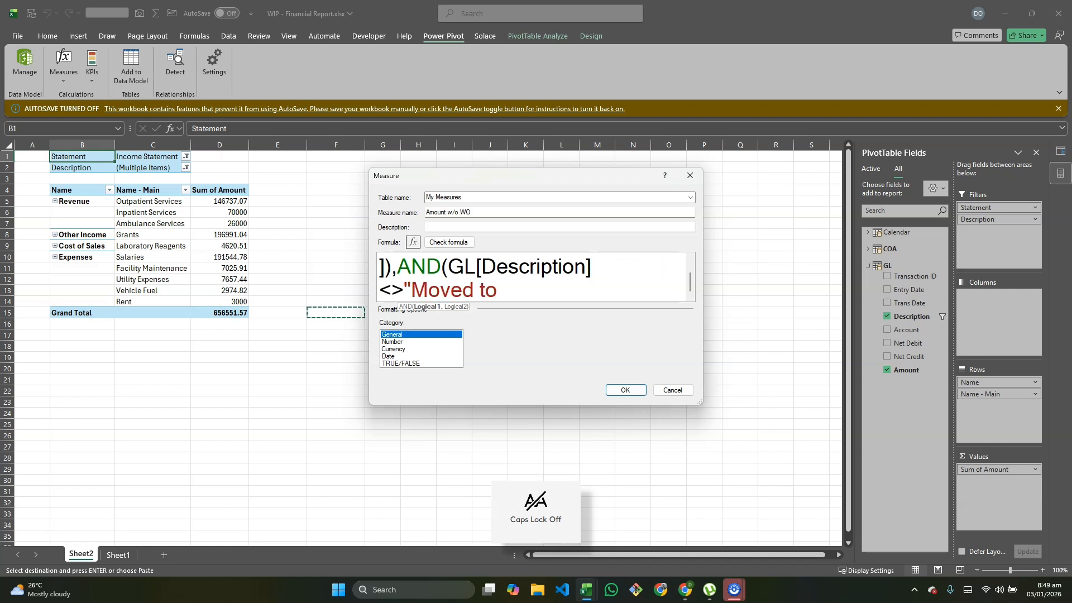
type(" P/")
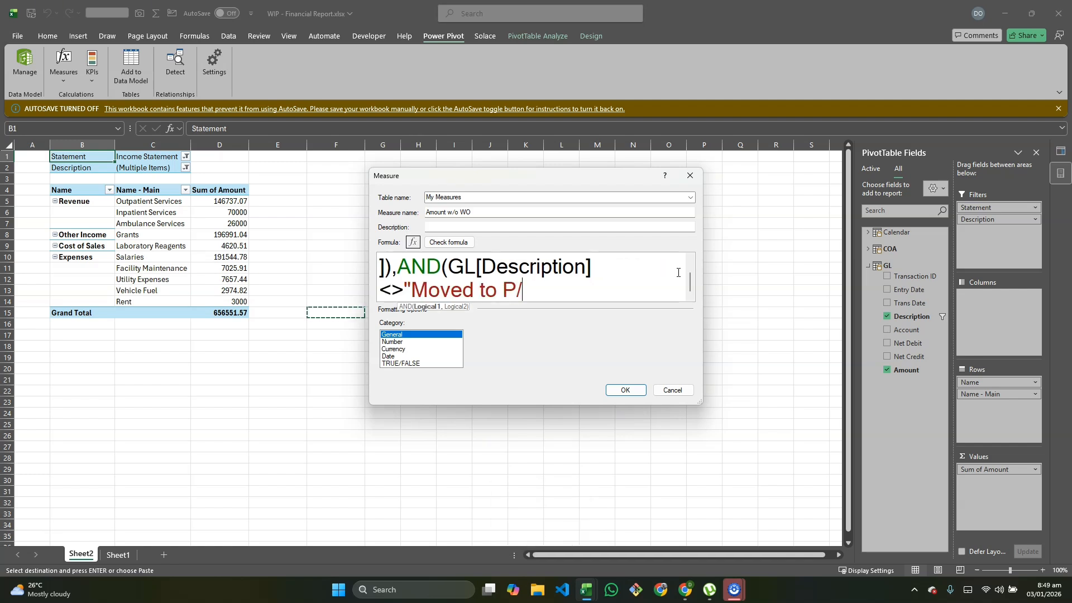
type("L\",GL")
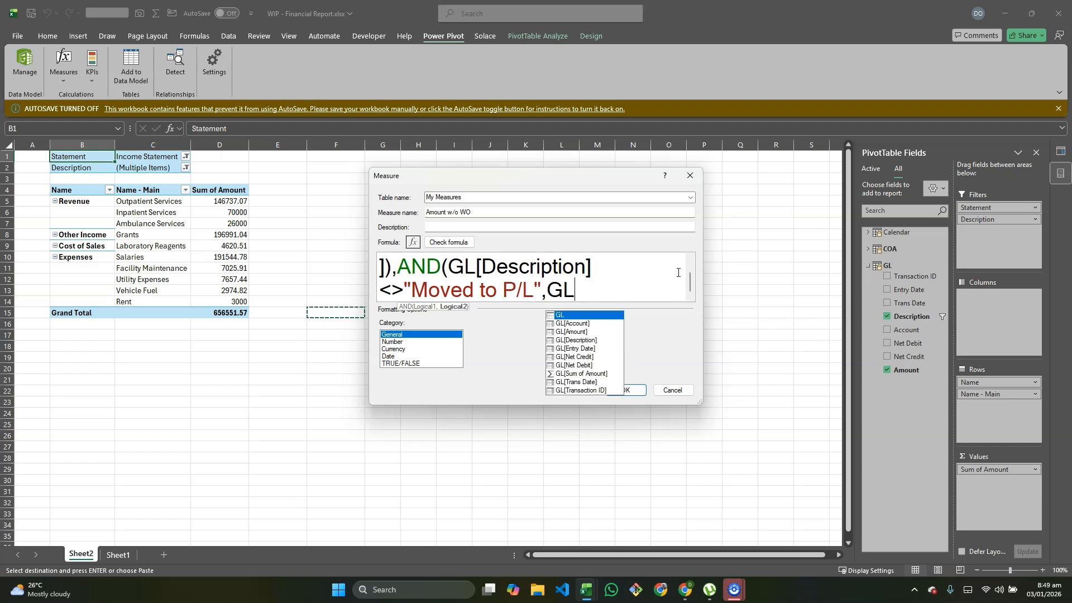
Step: Add GL[Description]<>"Moved to Retained Earnings" as the second AND condition and close both functions' parentheses
type("[De")
key("Tab")
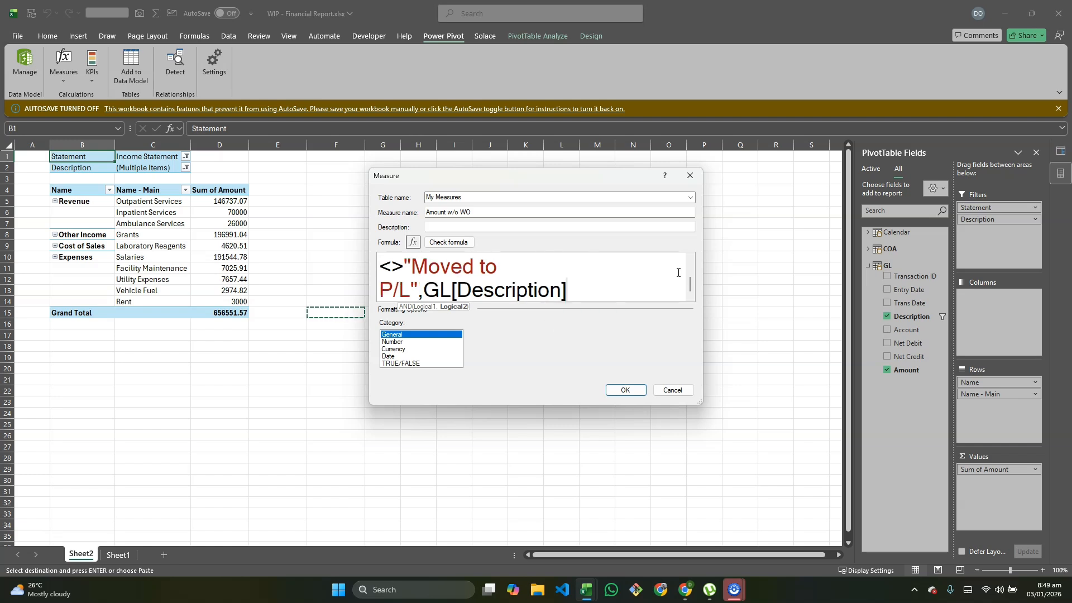
type("<>\"Moved to")
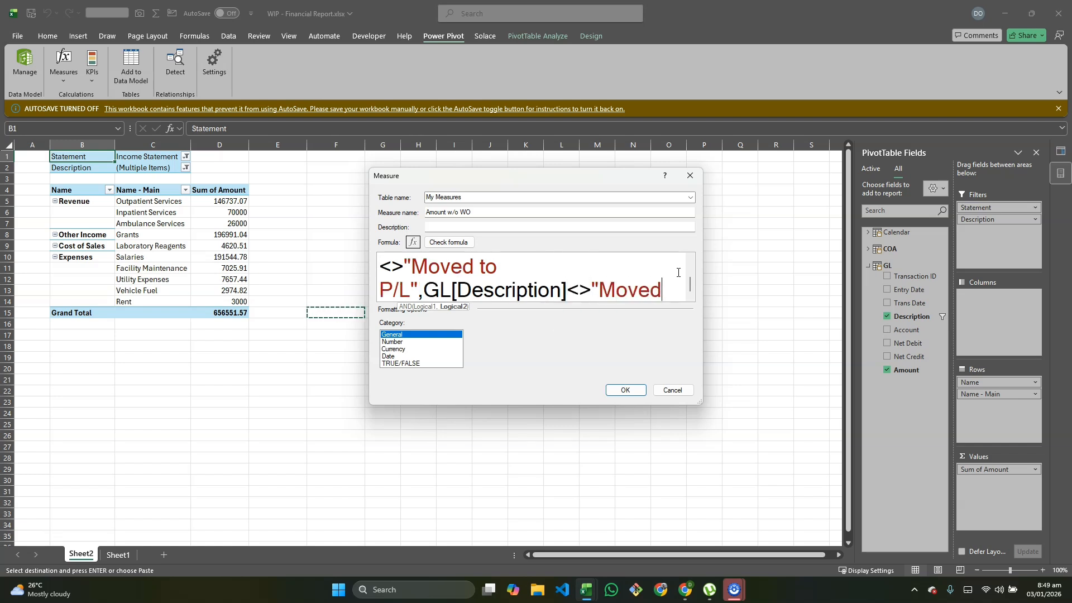
type(" Reta")
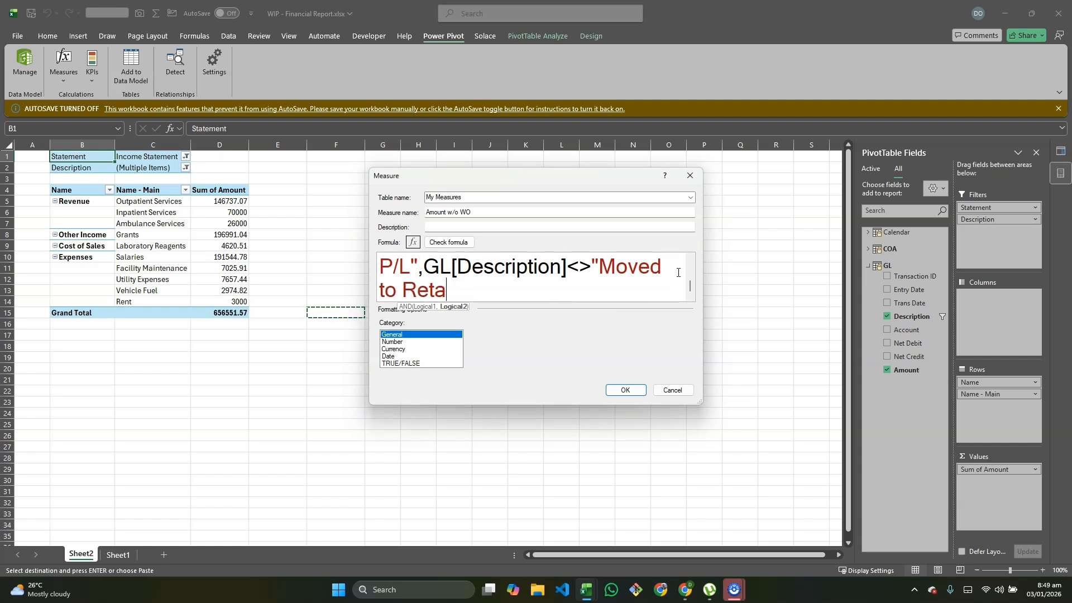
type("ined Earnings")
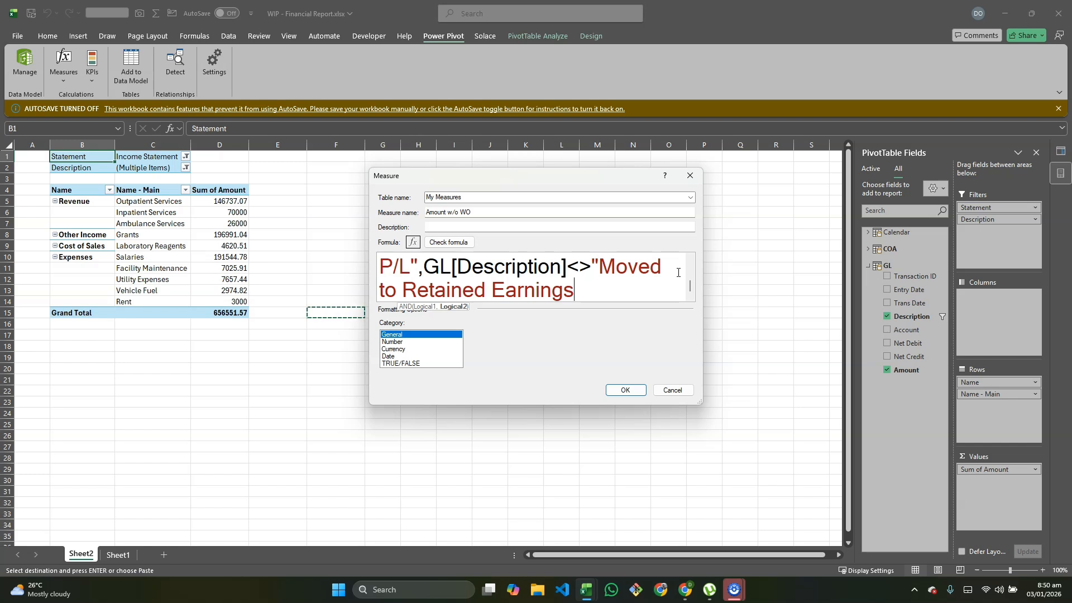
type("\")")
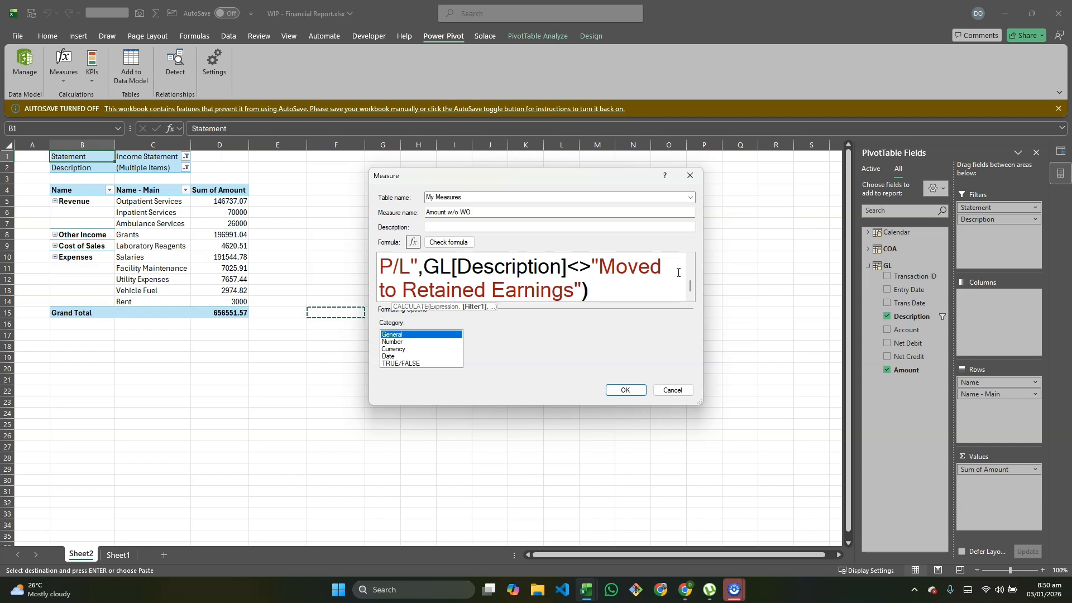
scroll(678, 273, "down", 4, "ctrl")
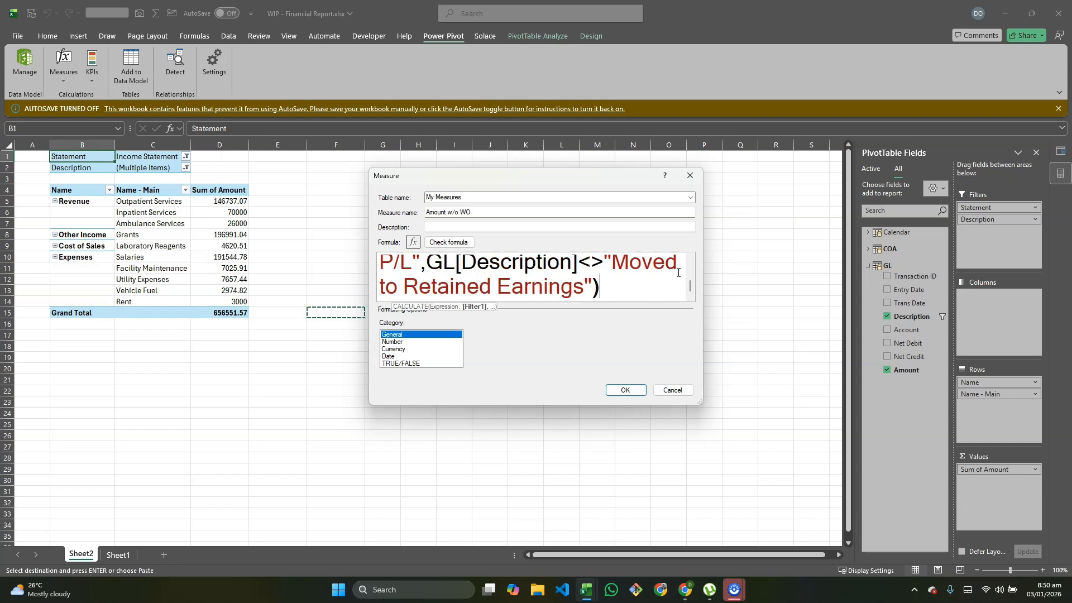
scroll(678, 272, "down", 1, "ctrl")
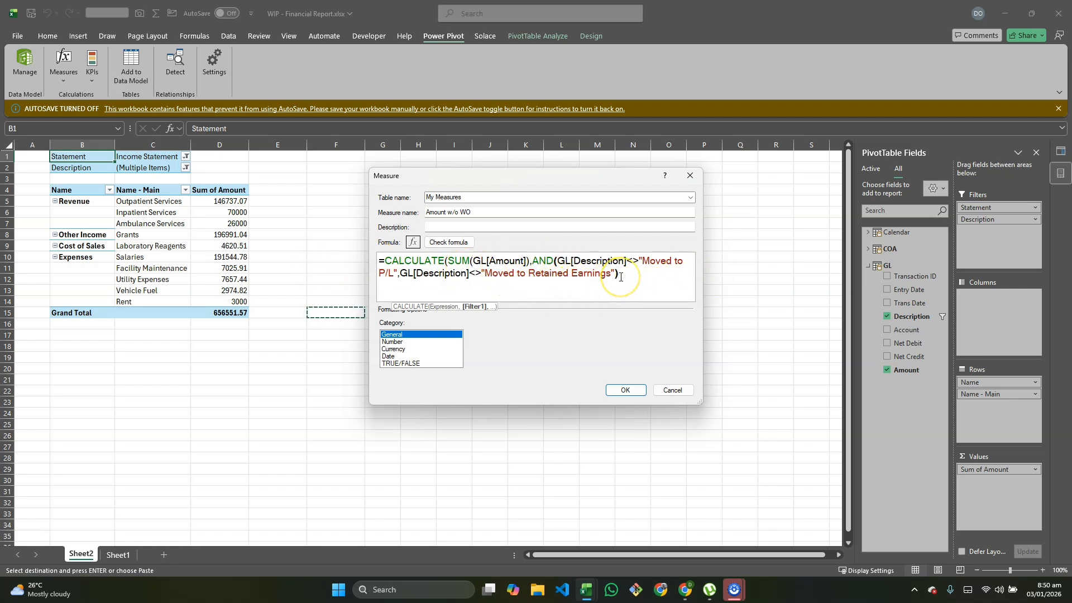
type(")")
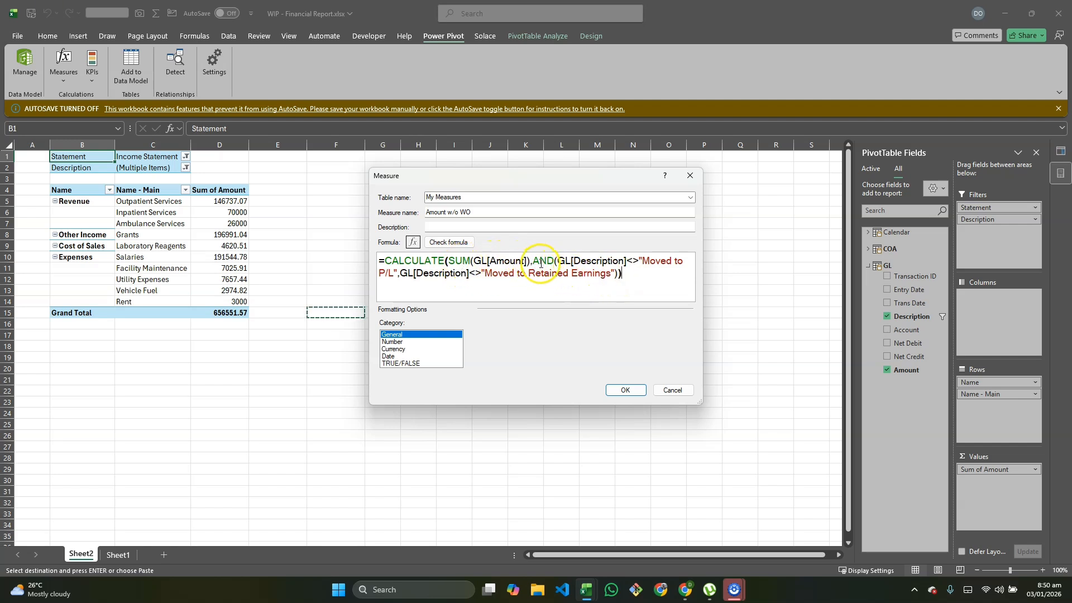
Step: Check the measure's formula, format its result as a whole number with a 1000 separator, and save the measure
left_click(449, 242)
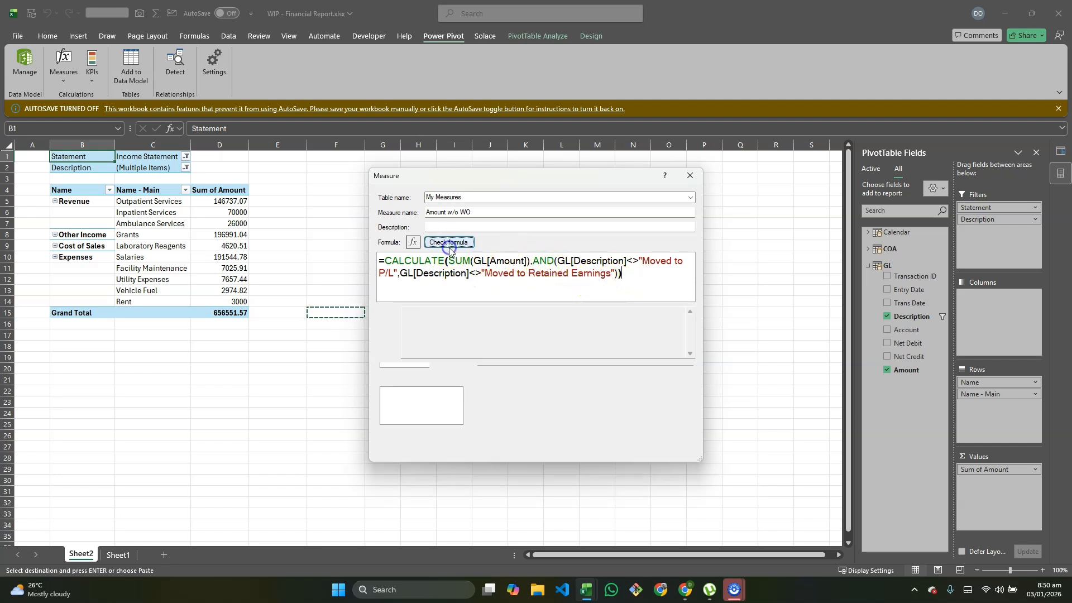
left_click(403, 399)
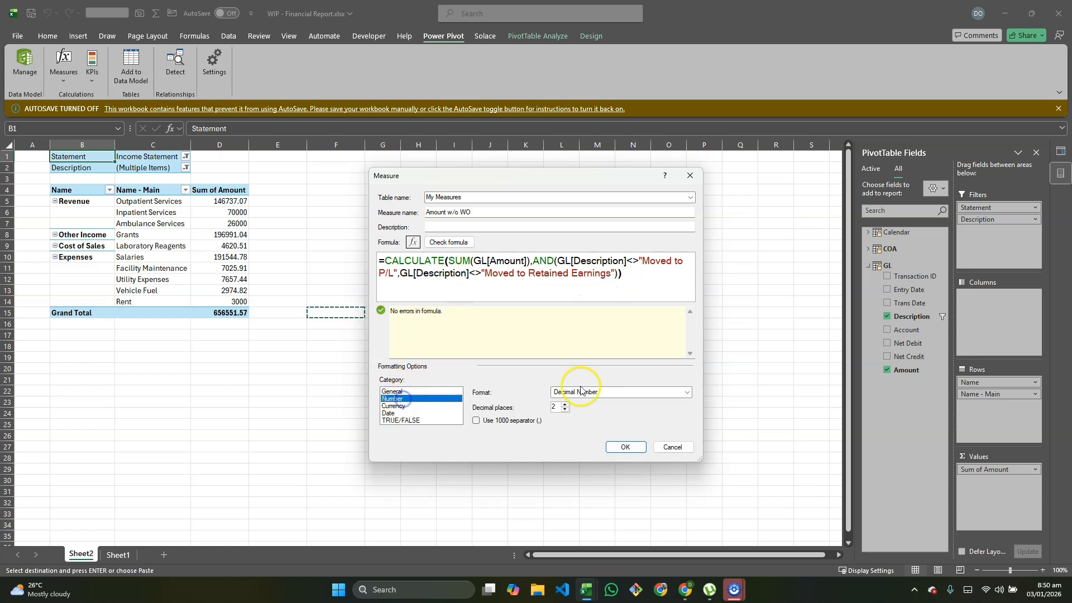
left_click(687, 393)
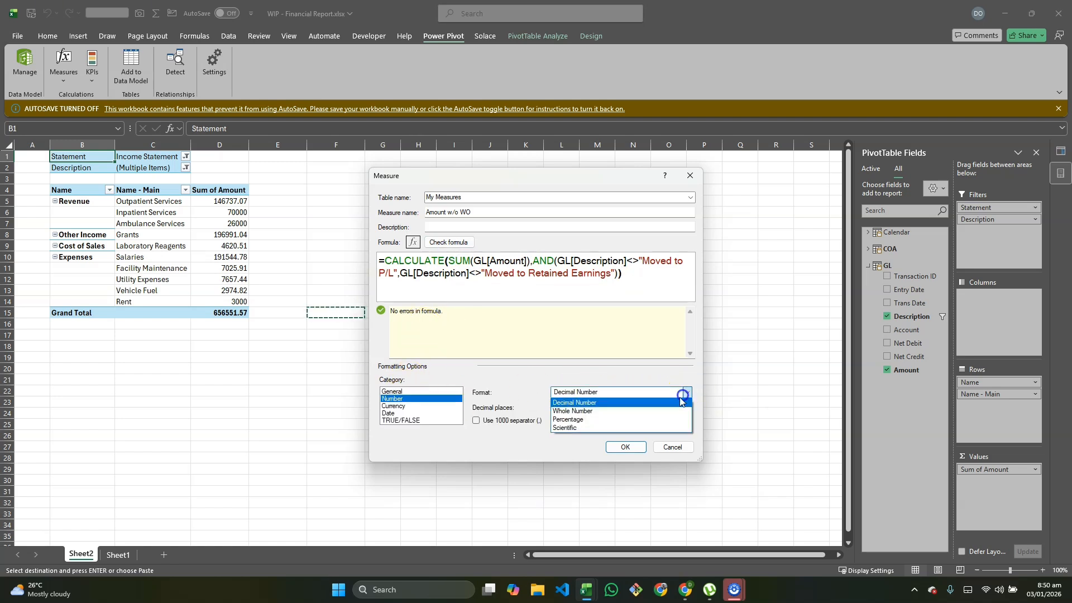
left_click(603, 411)
left_click(485, 425)
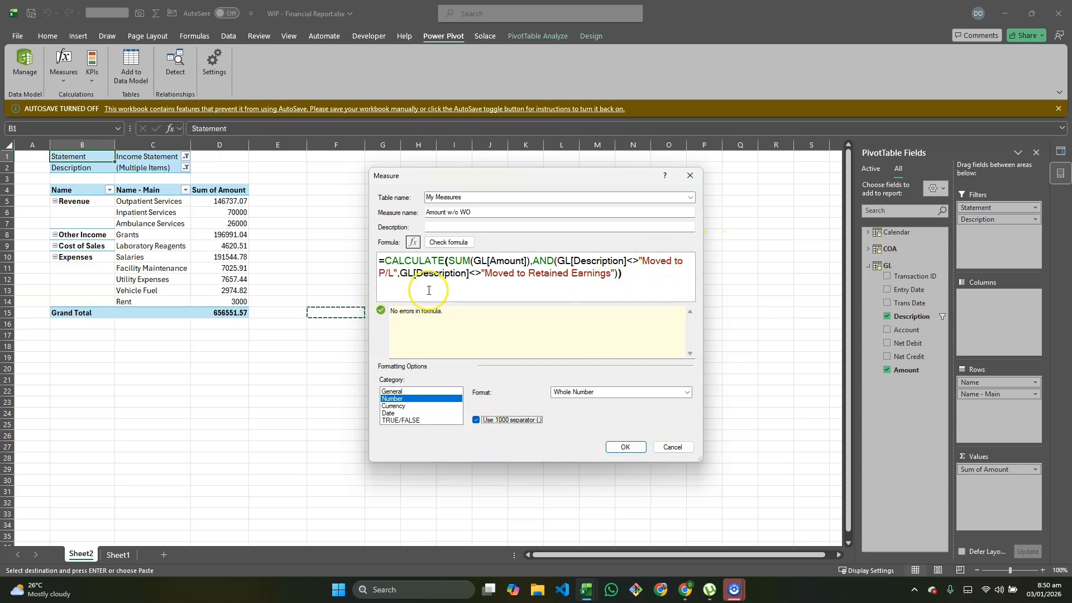
left_click(625, 447)
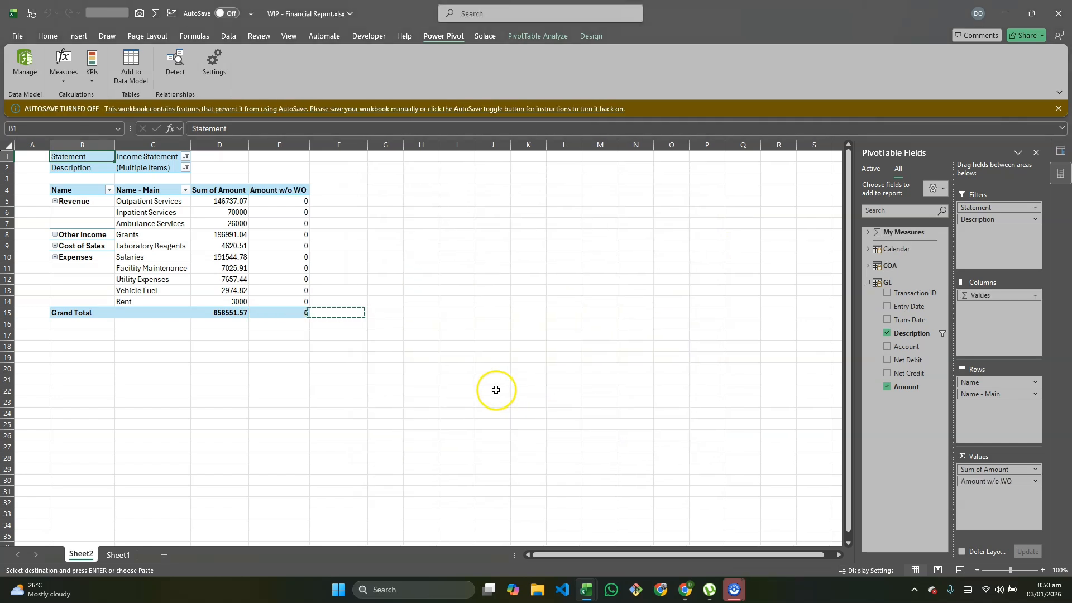
Step: Look up the exact wording of the closing-entry descriptions in the PivotTable's Description filter
left_click(186, 168)
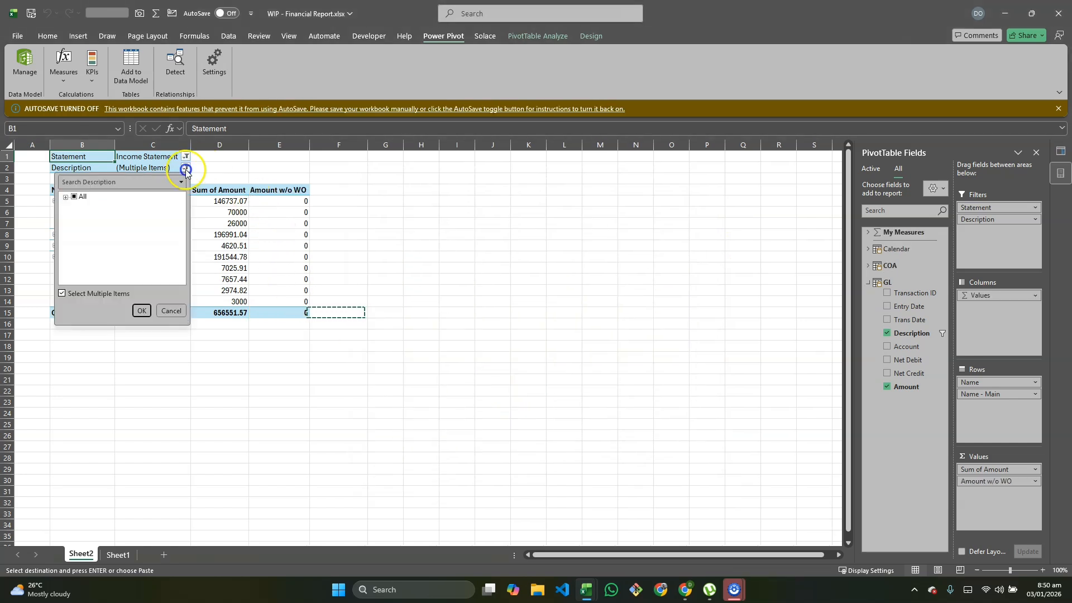
left_click(65, 197)
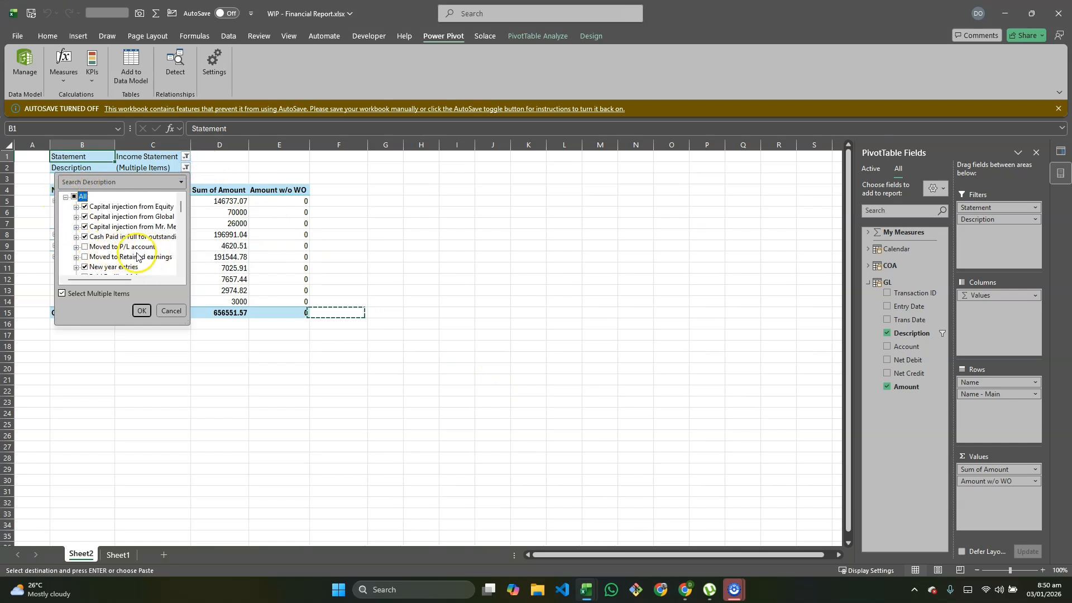
left_click(414, 219)
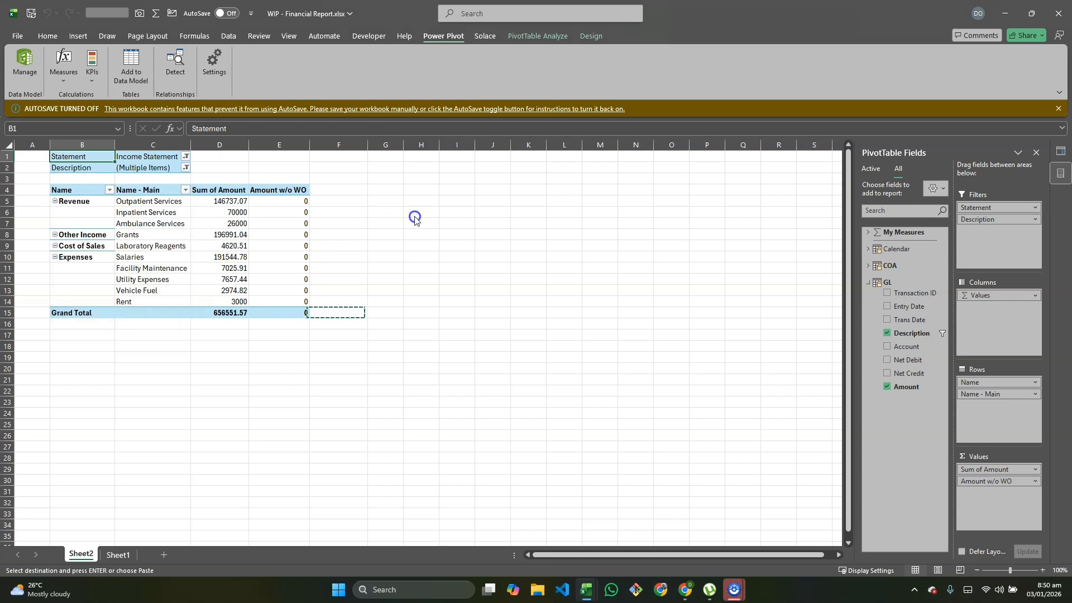
Step: Edit the Amount w/o WO measure so its first condition excludes "Moved to P/L account", and save the change
left_click(268, 212)
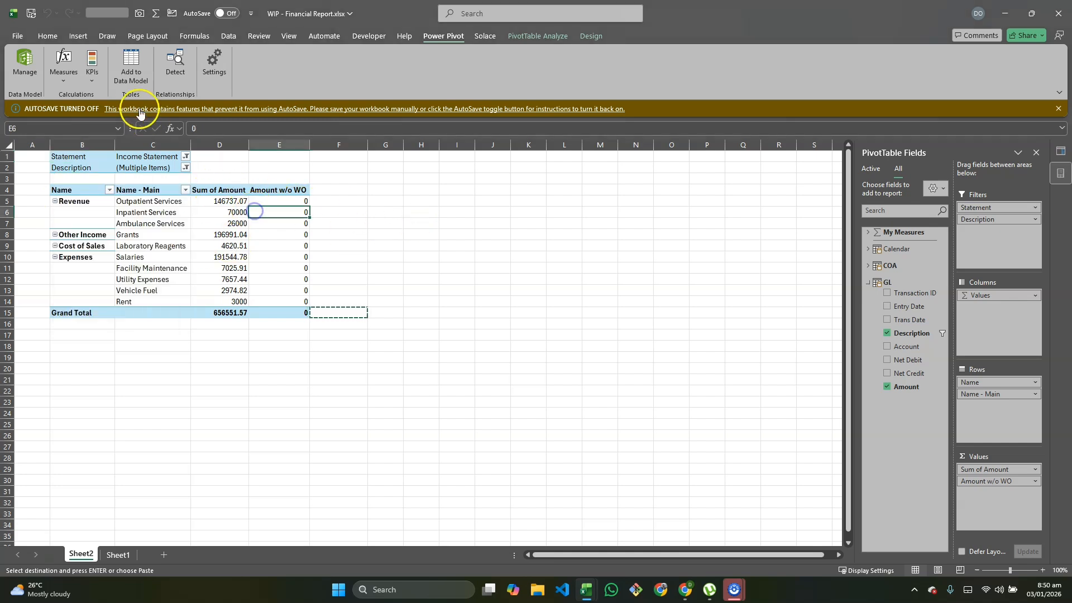
left_click(74, 77)
left_click(96, 109)
left_click(548, 210)
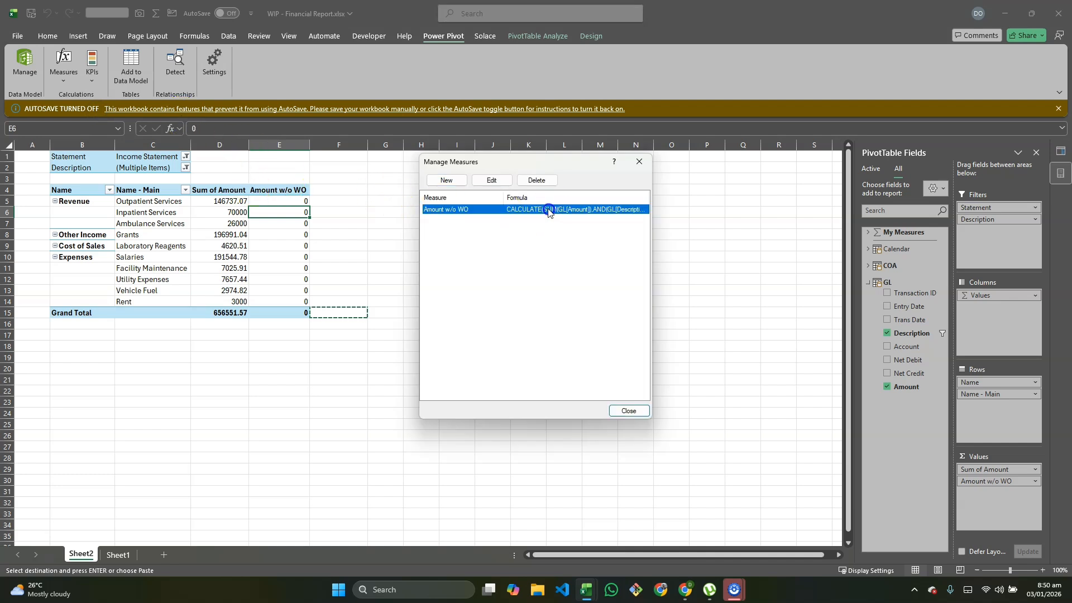
left_click(482, 182)
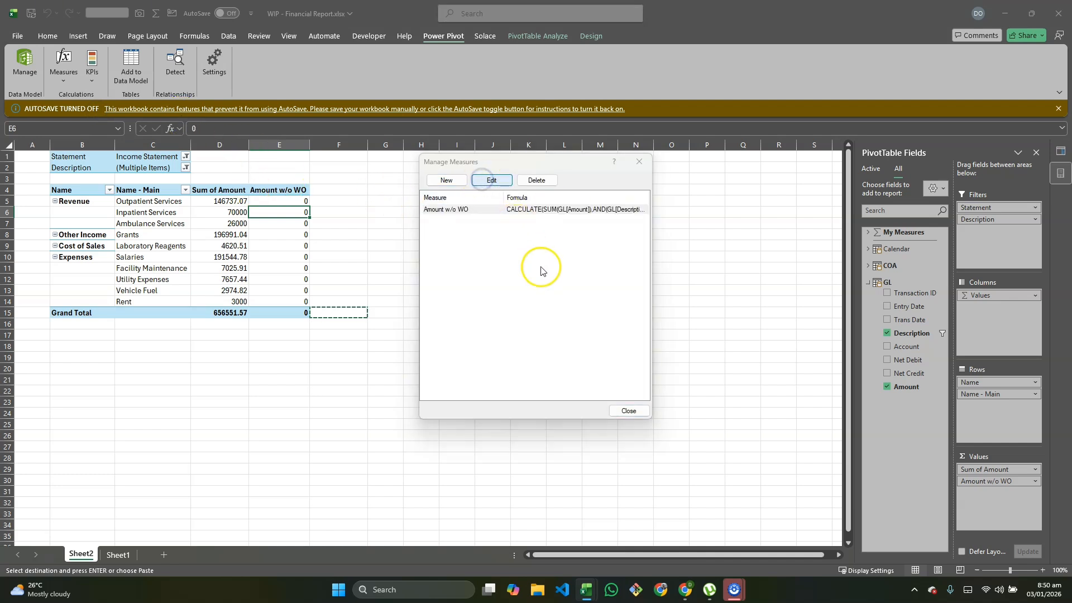
left_click(568, 256)
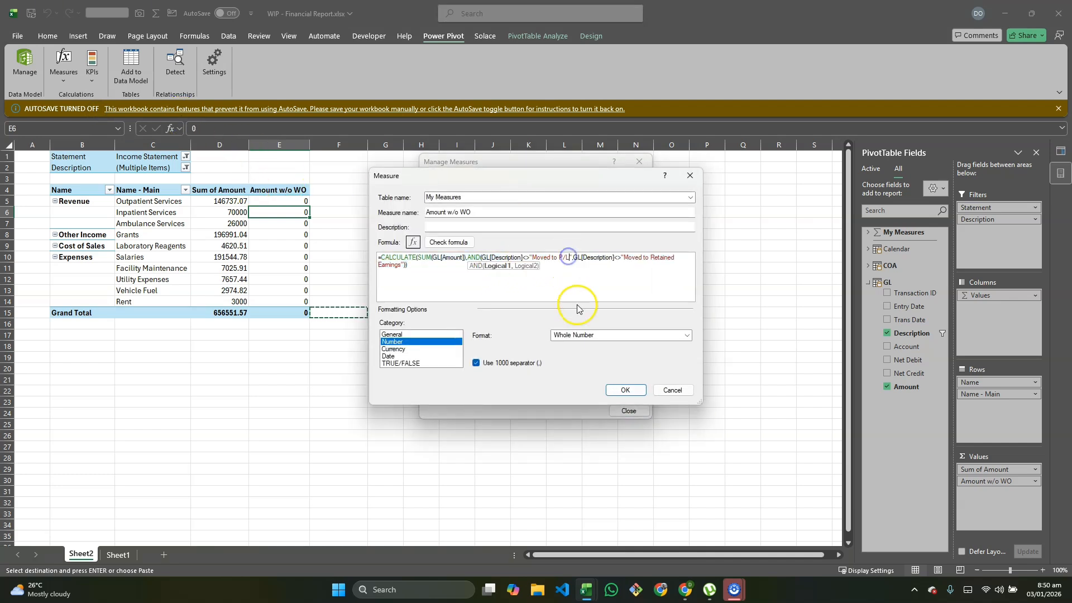
type("account")
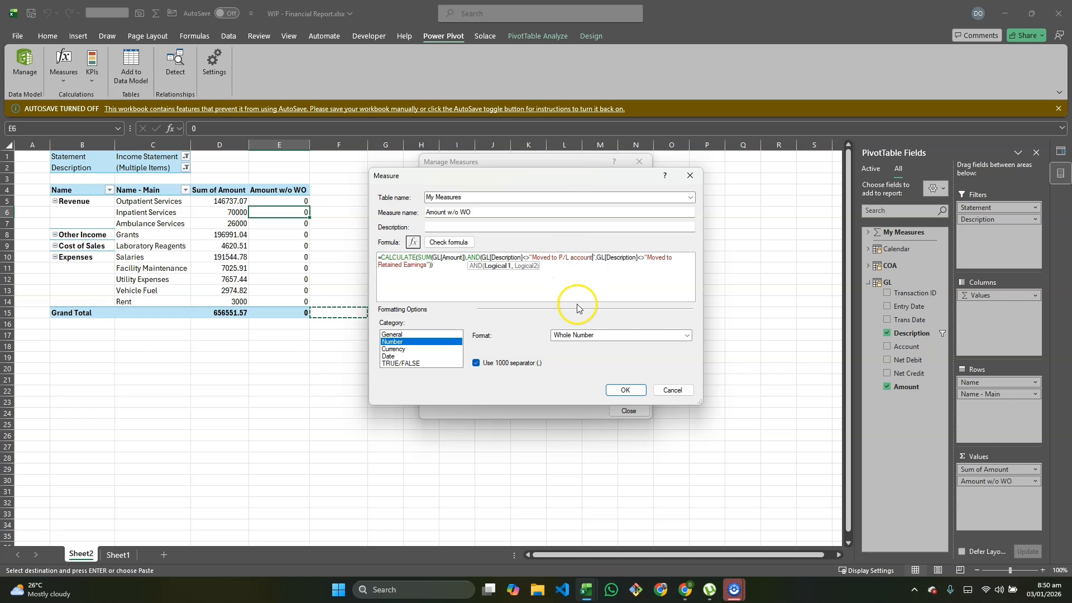
left_click(670, 262)
left_click(433, 265)
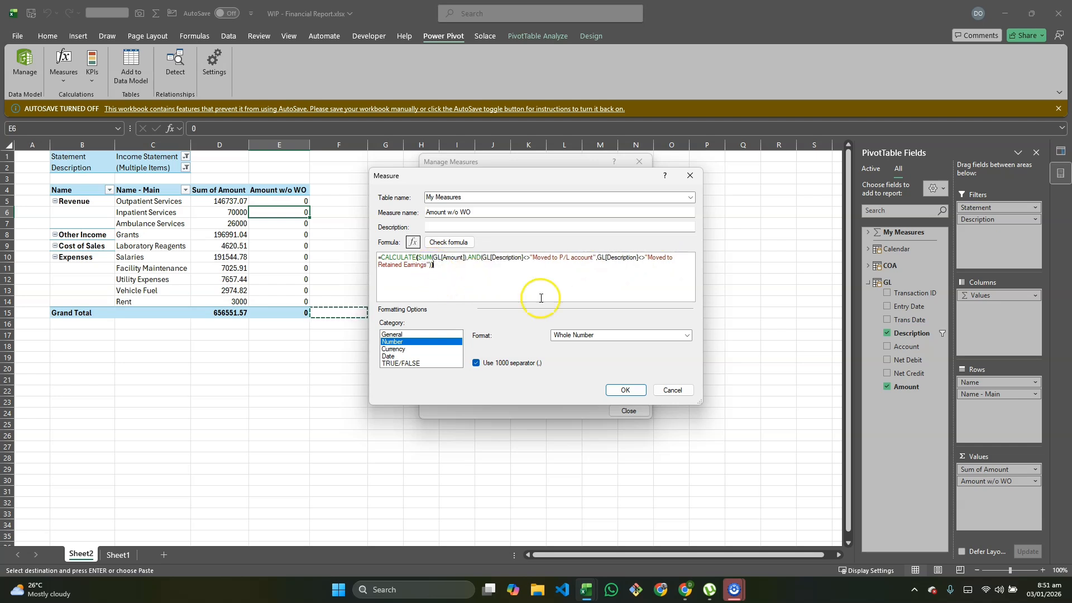
left_click(630, 389)
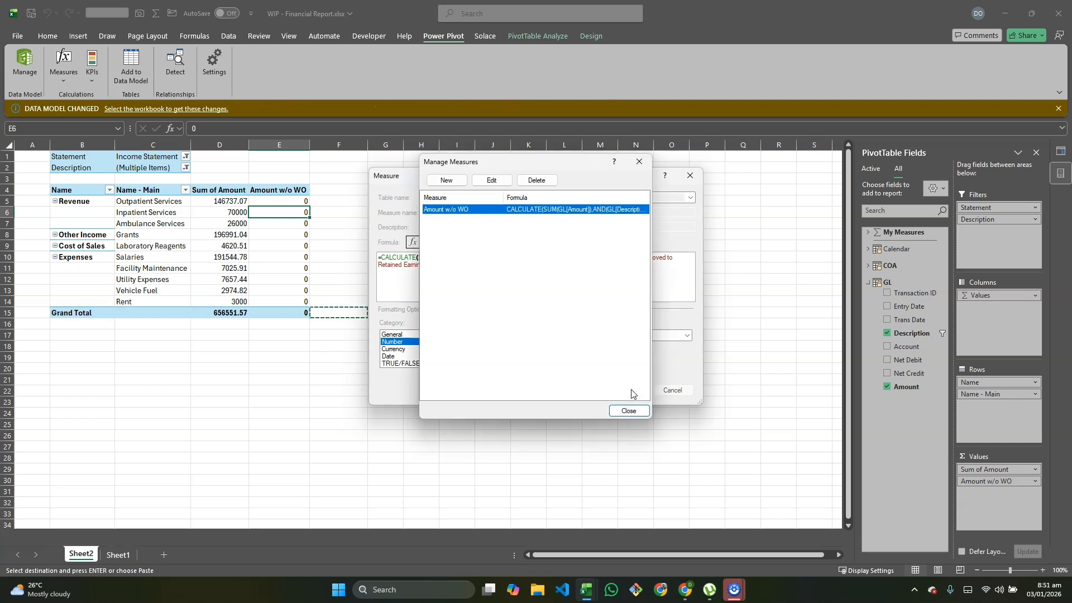
left_click(639, 411)
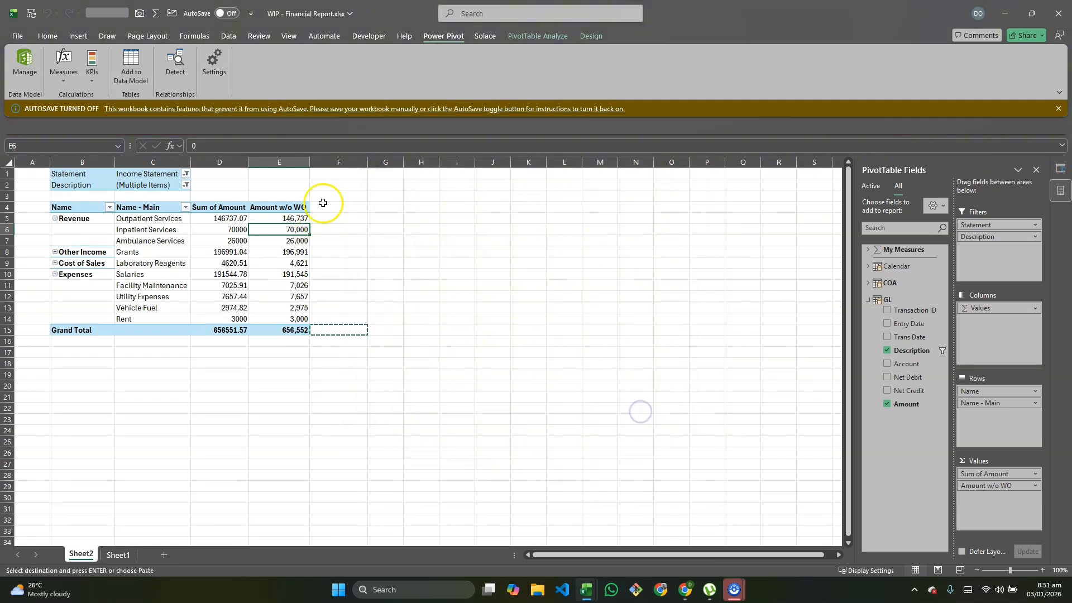
Step: Include Moved to P/L account and Moved to Retained earnings in the Description filter, and remove Description from the PivotTable's filters
left_click(186, 168)
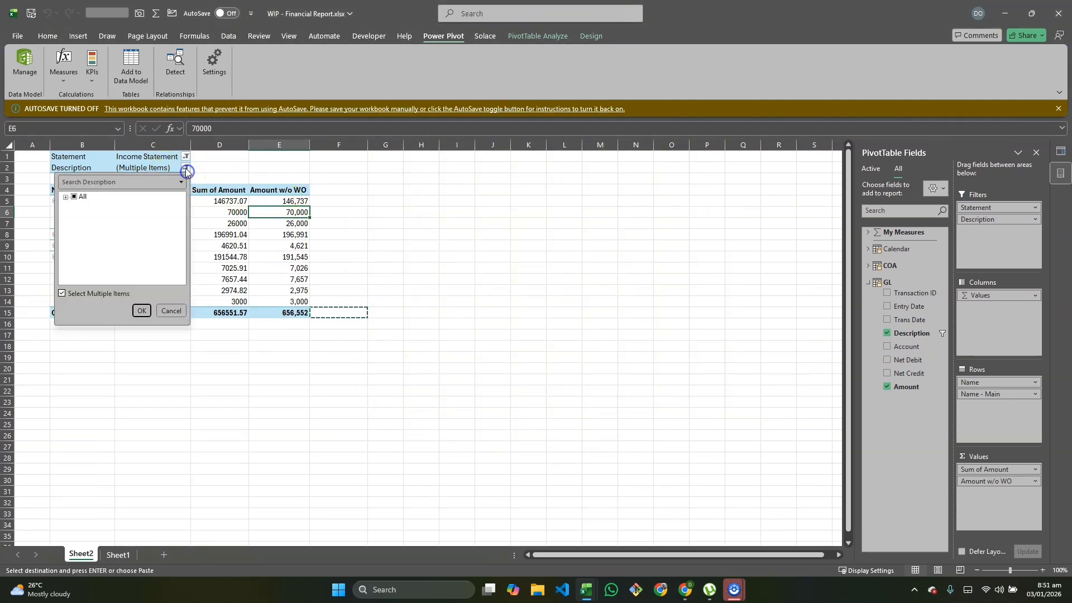
left_click(65, 196)
left_click(85, 246)
left_click(85, 256)
left_click(139, 311)
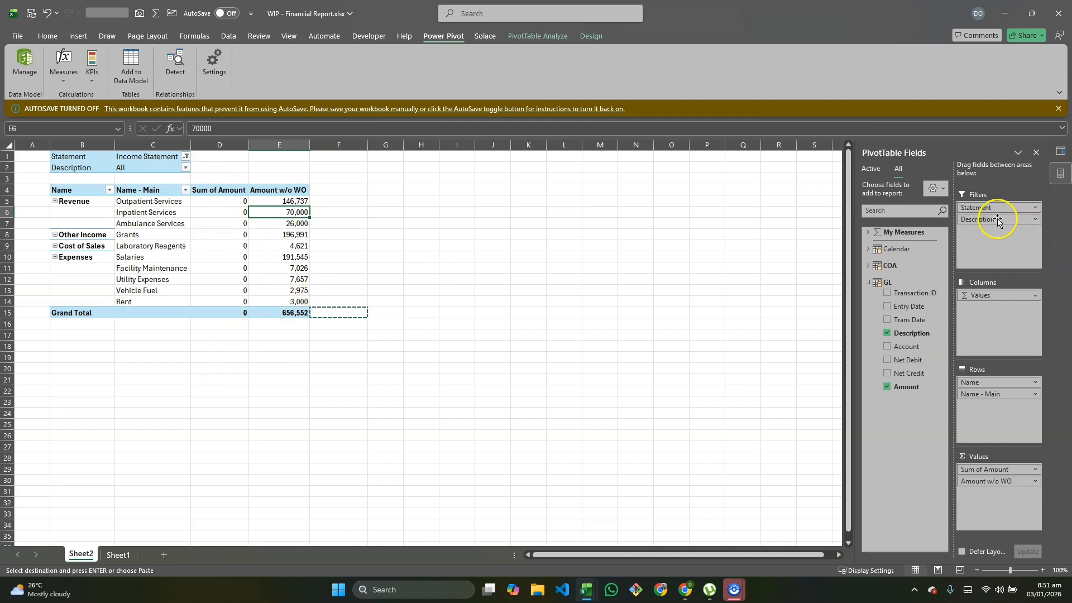
left_click_drag(677, 269, 677, 267)
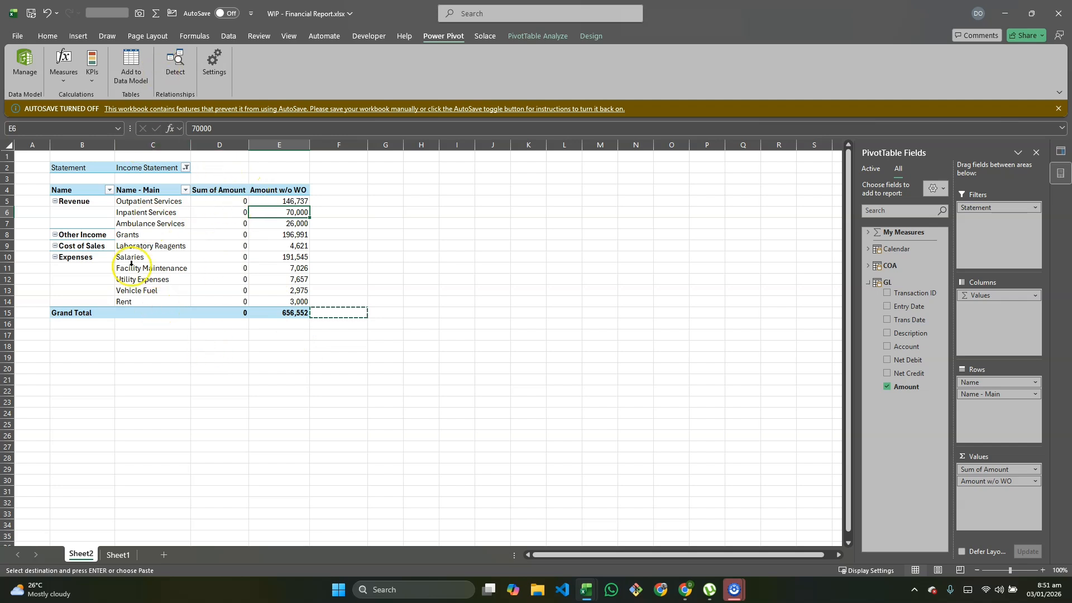
Step: Copy the income statement PivotTable from B1:E16 to cell G2 and filter the copy's Statement to Balance Sheet
left_click_drag(56, 156, 284, 322)
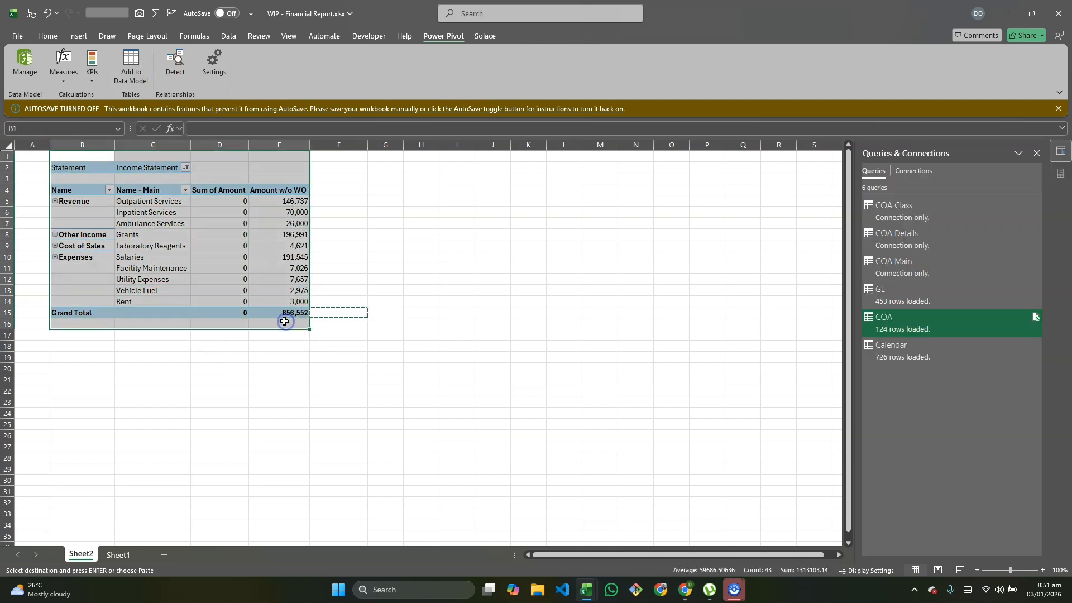
left_click(376, 169)
key("ctrl+v")
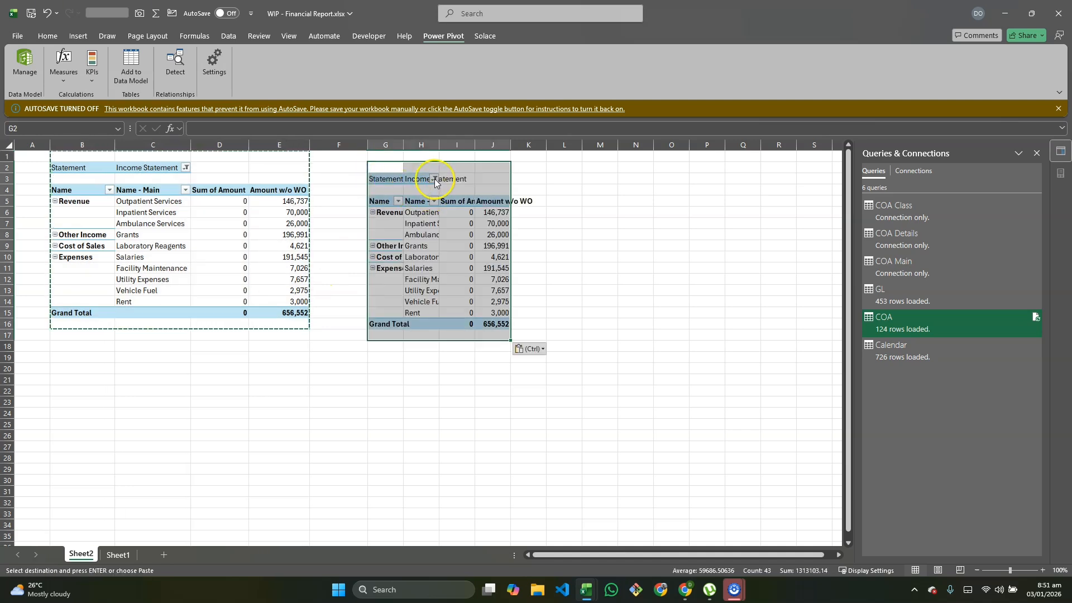
left_click(434, 178)
left_click(351, 217)
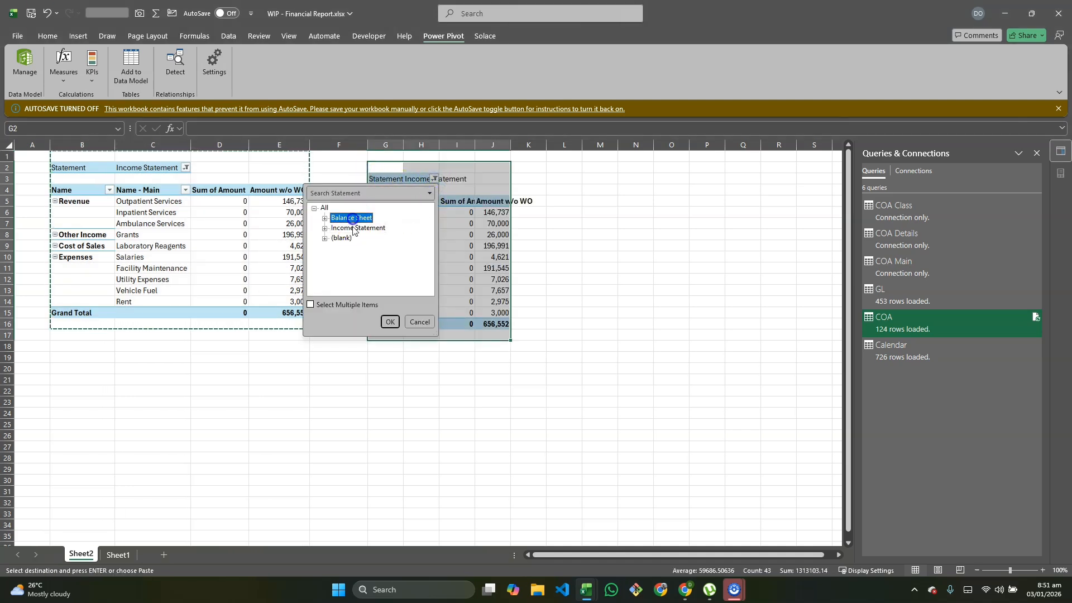
left_click(389, 321)
Step: Remove Amount w/o WO from the balance sheet PivotTable's values and Sum of Amount from the income statement PivotTable's values
left_click(578, 244)
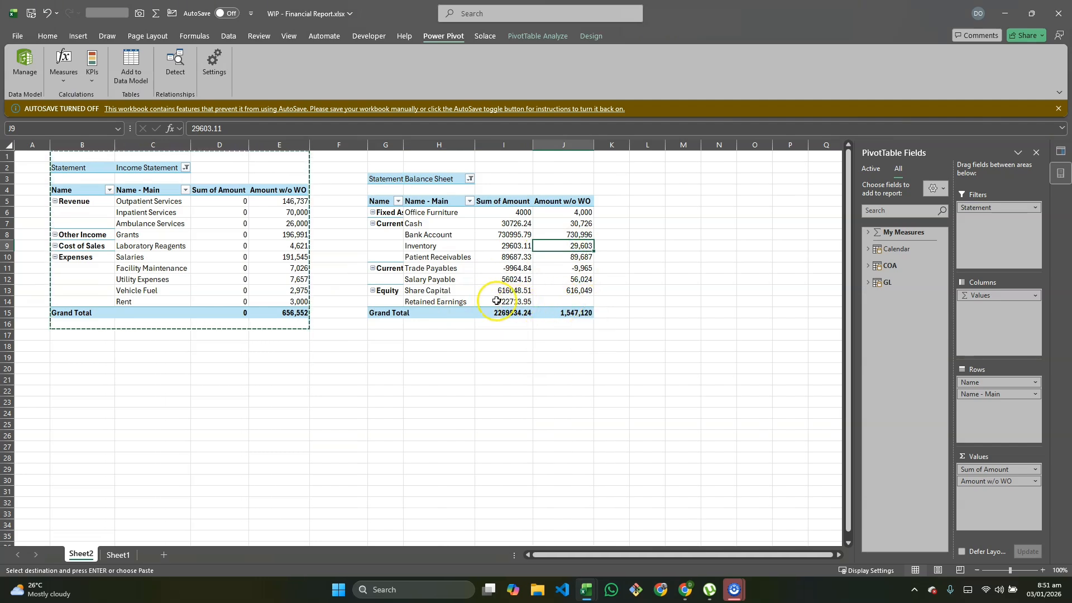
left_click(559, 301)
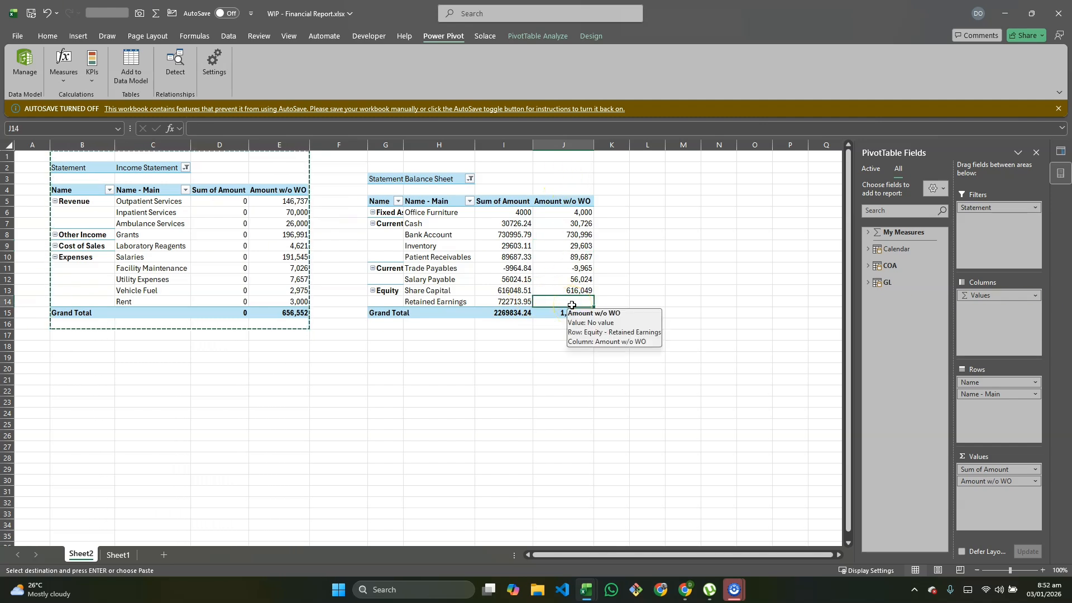
left_click_drag(998, 479, 877, 494)
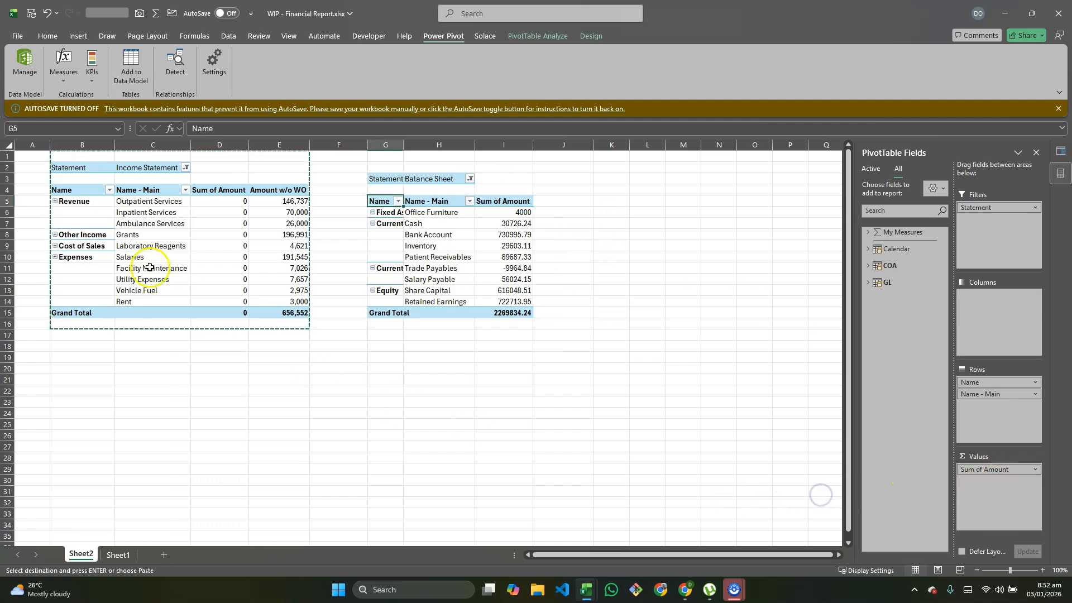
left_click(287, 264)
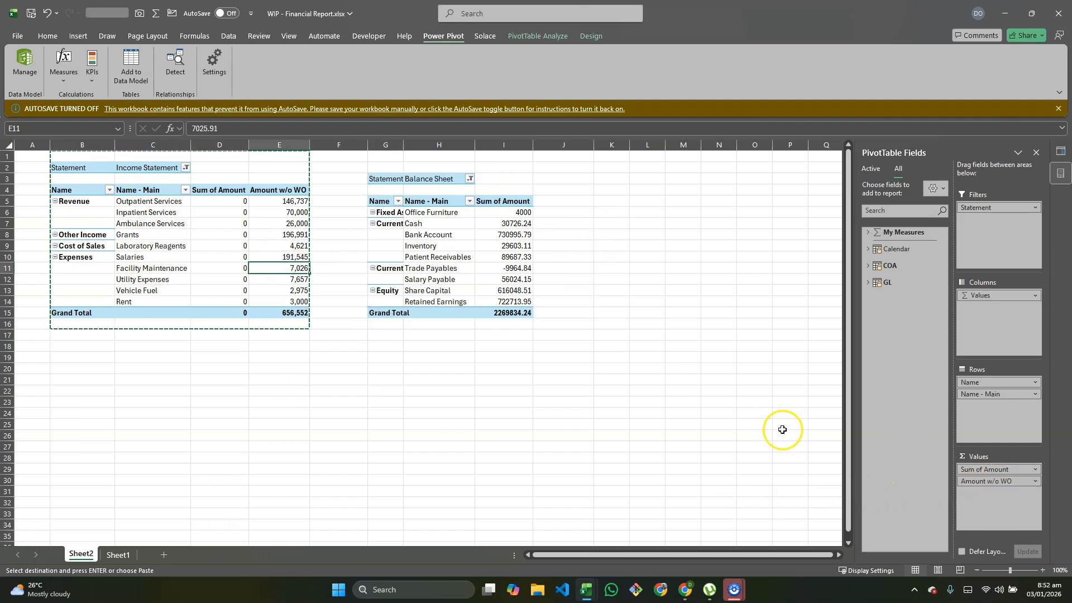
left_click_drag(994, 470, 792, 467)
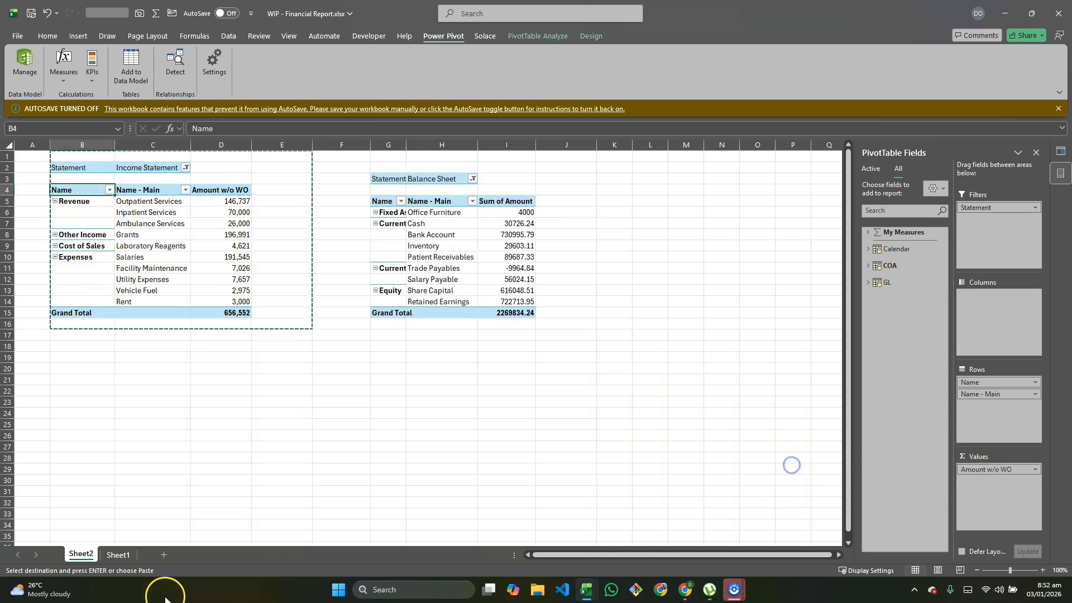